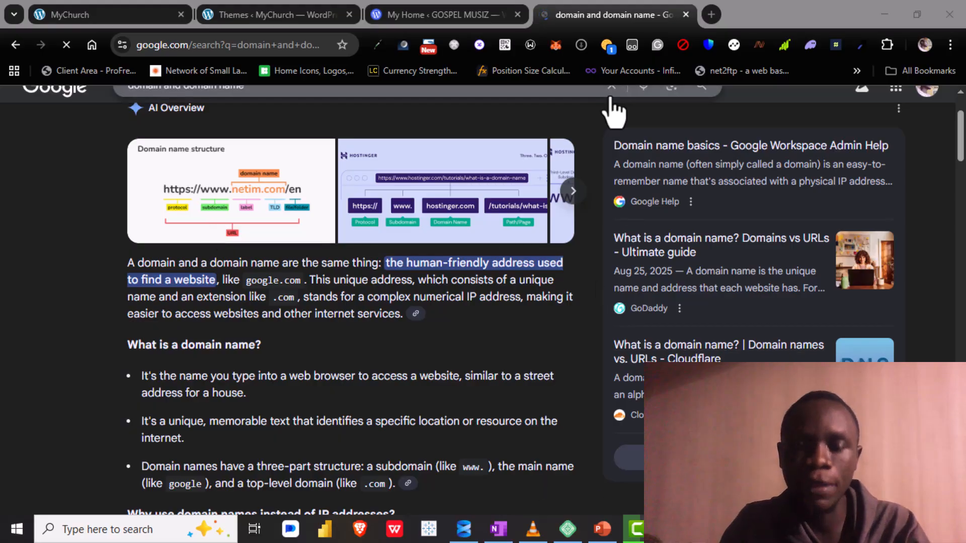
Step: Open a blank browser tab and return to the "domain and domain name" search results
{"action": "left_click", "coordinate": [714, 14]}
{"action": "left_click", "coordinate": [711, 15]}
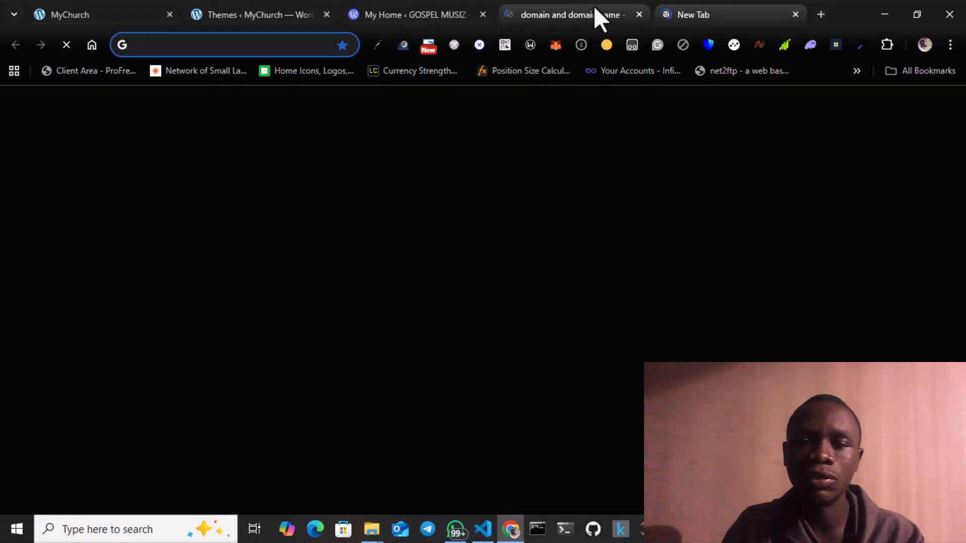
{"action": "left_click", "coordinate": [594, 6]}
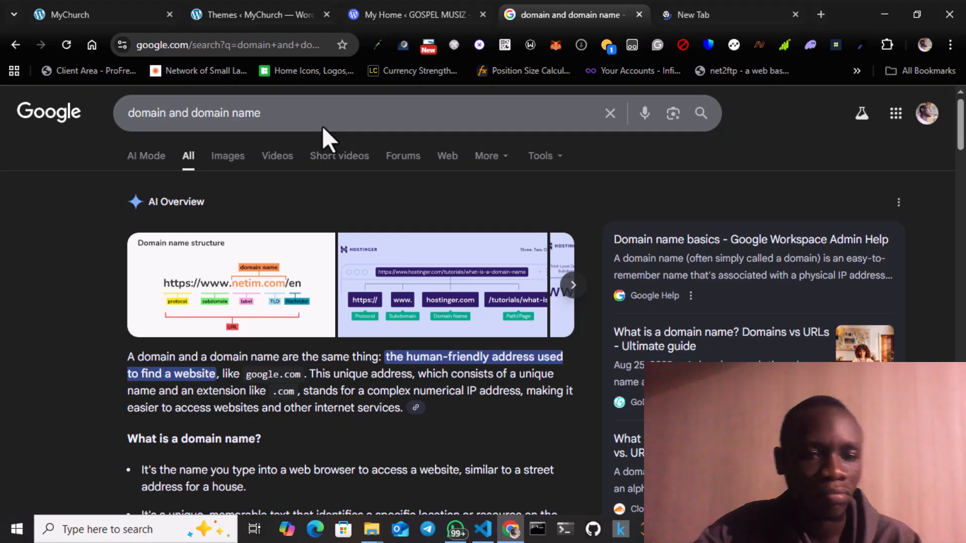
Step: Replace the current search query with "hosting comapnies" and run the search
{"action": "left_click", "coordinate": [322, 127]}
{"action": "double_click", "coordinate": [322, 126]}
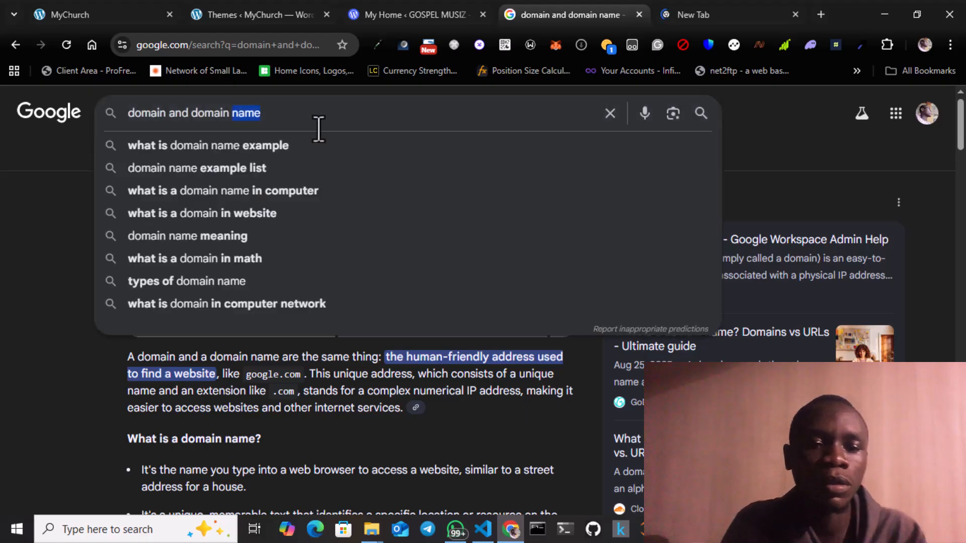
{"action": "key", "text": "ctrl+a"}
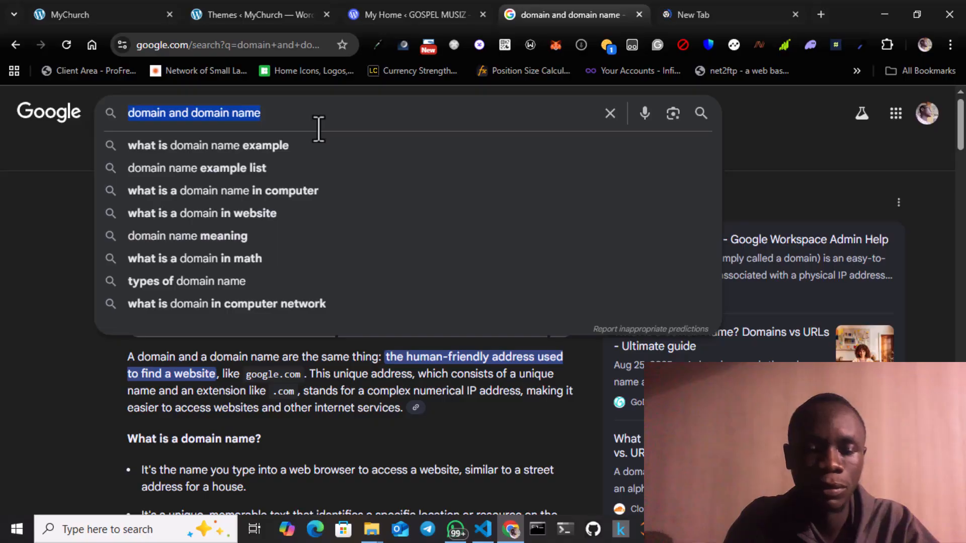
{"action": "type", "text": "hos"}
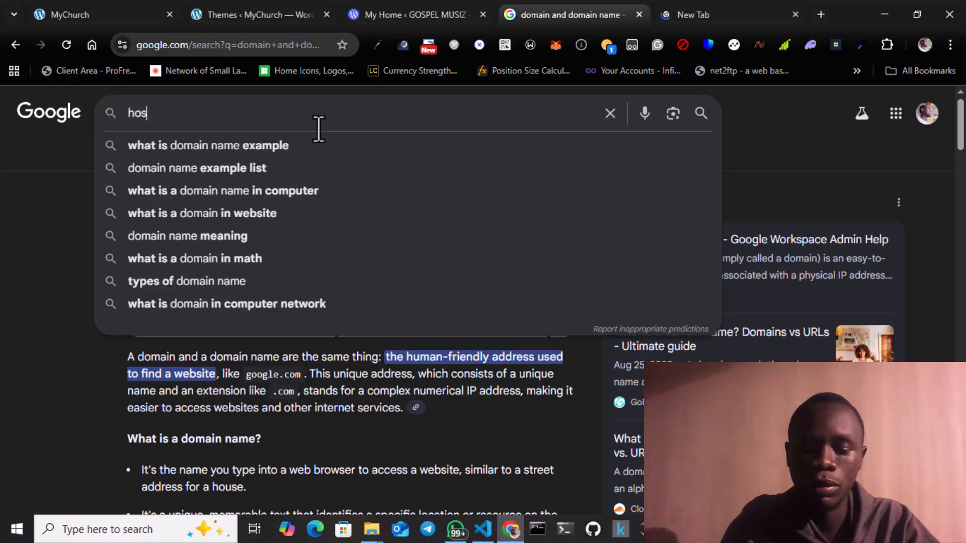
{"action": "type", "text": "ting comapn"}
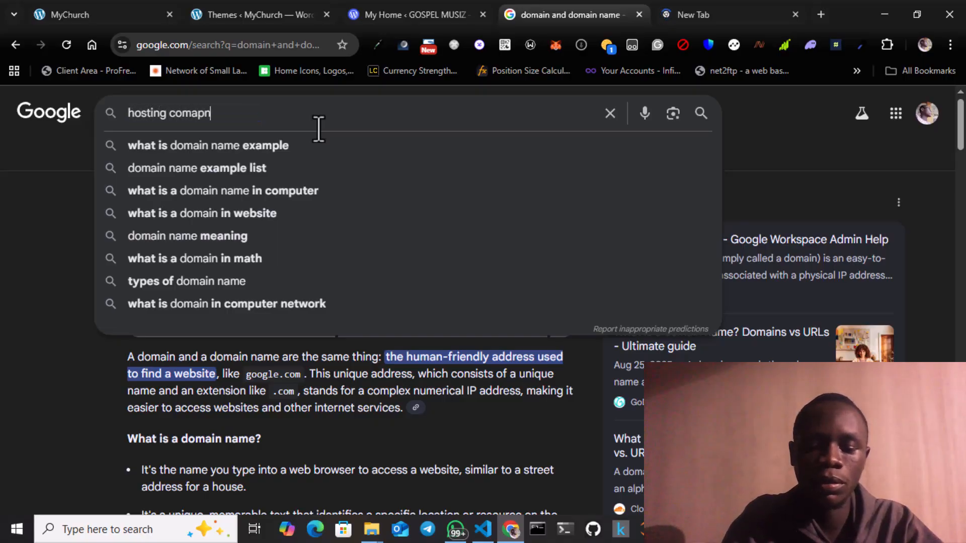
{"action": "type", "text": "ies"}
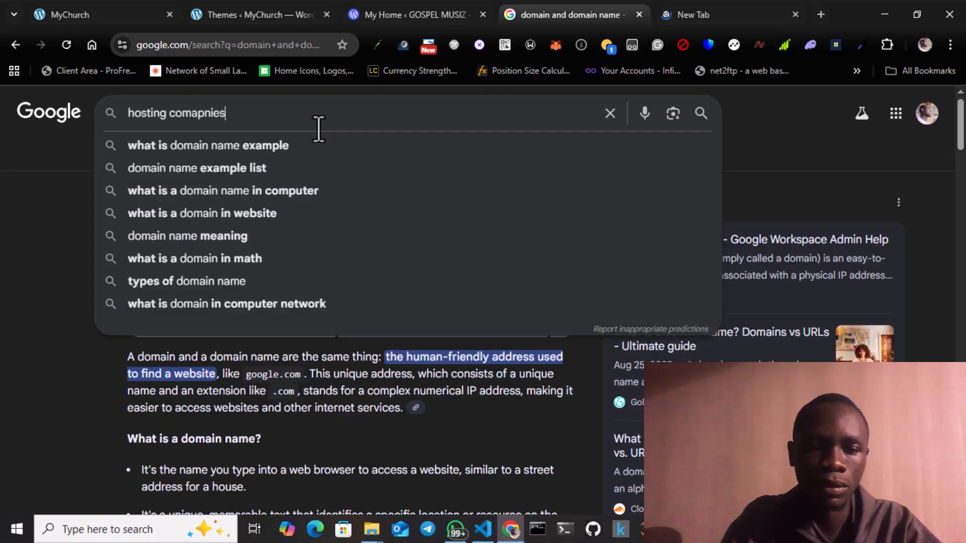
{"action": "key", "text": "Return"}
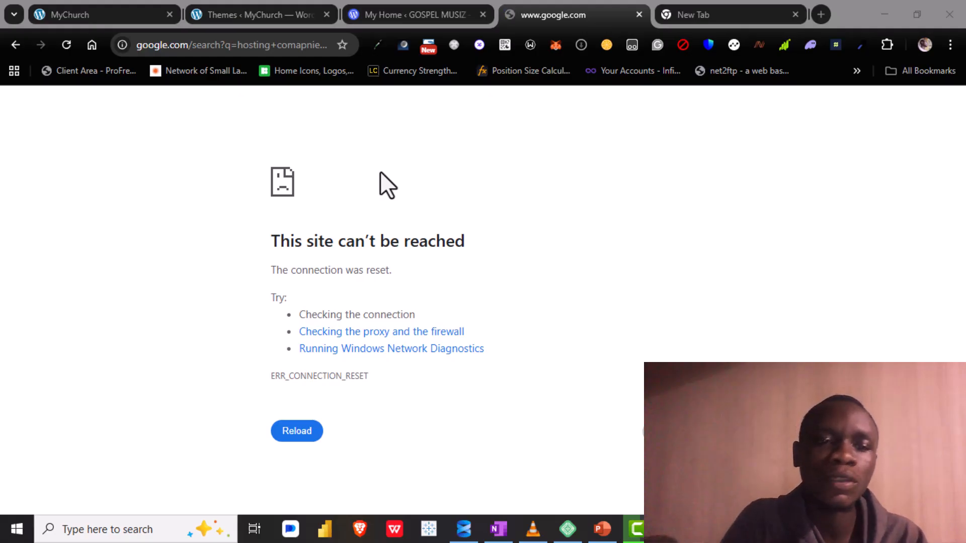
Step: Reload the hosting companies search results page
{"action": "left_click", "coordinate": [65, 45]}
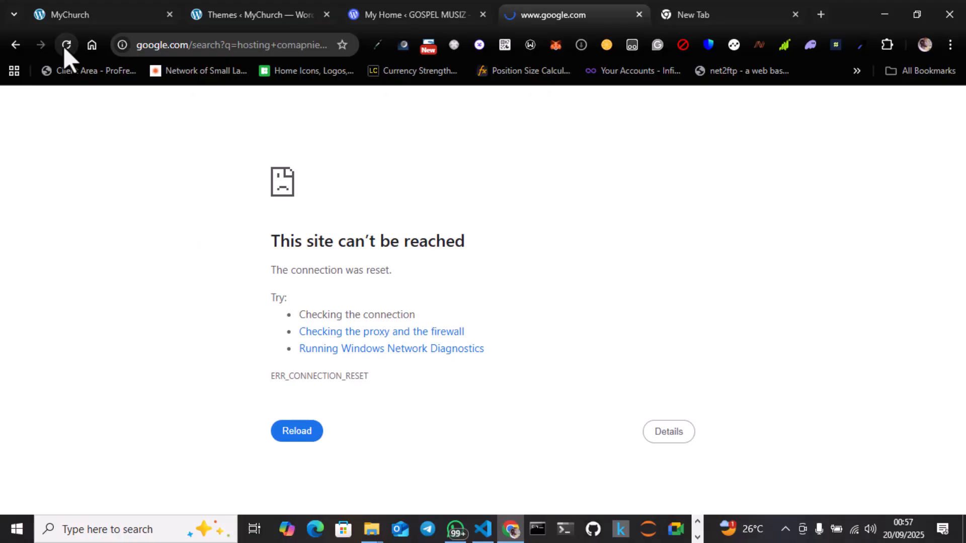
{"action": "left_click", "coordinate": [63, 46]}
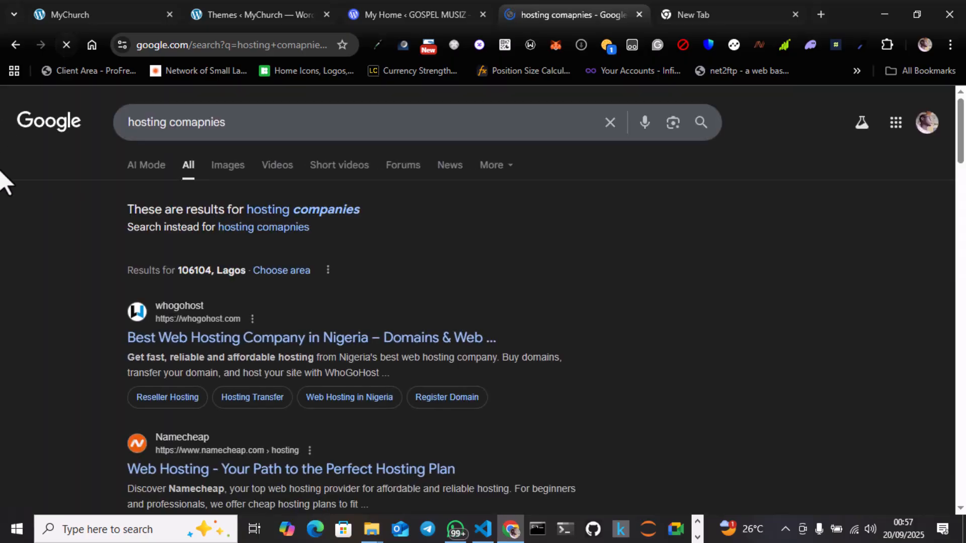
{"action": "key", "text": "F9"}
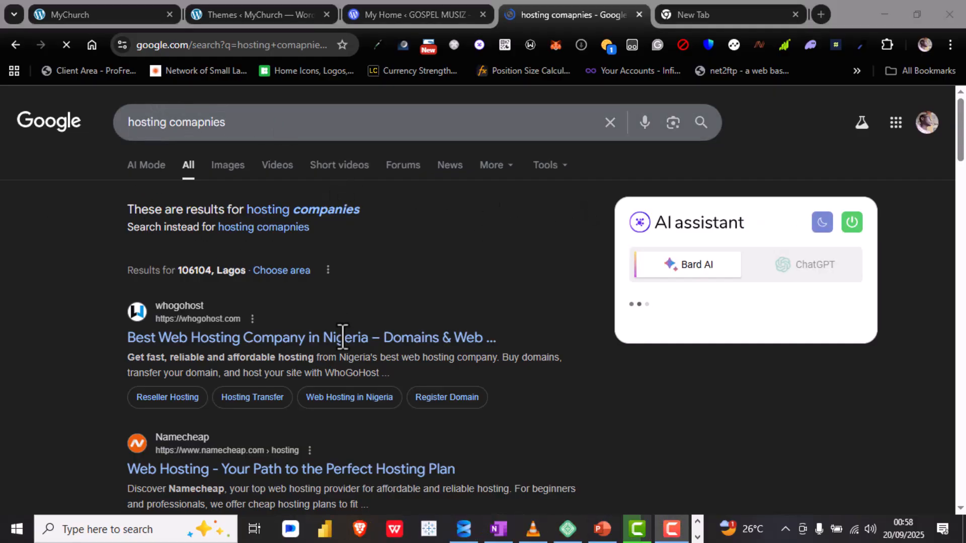
Step: Review the hosting company search results, including the AI Overview, local businesses and related searches
{"action": "scroll", "coordinate": [342, 336], "scroll_direction": "down", "scroll_amount": 3}
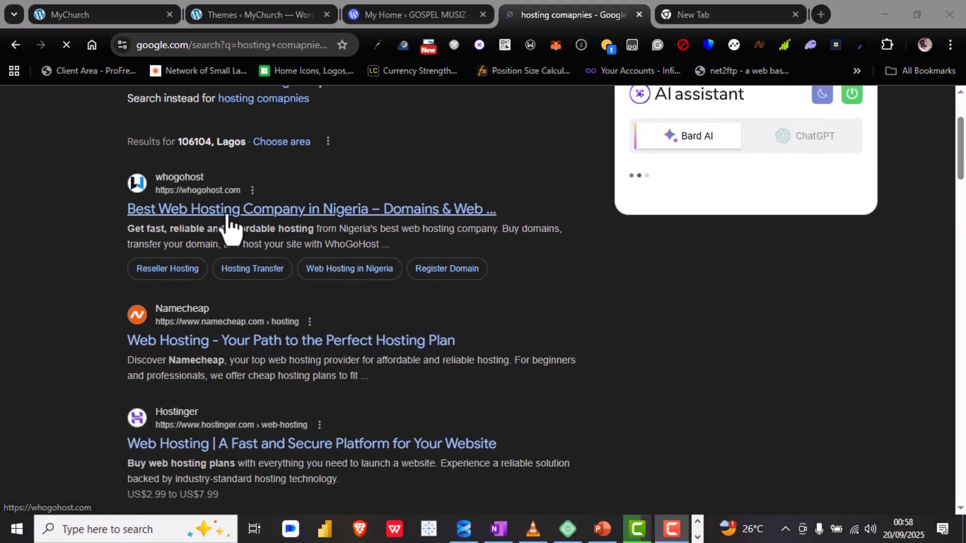
{"action": "scroll", "coordinate": [350, 224], "scroll_direction": "down", "scroll_amount": 2}
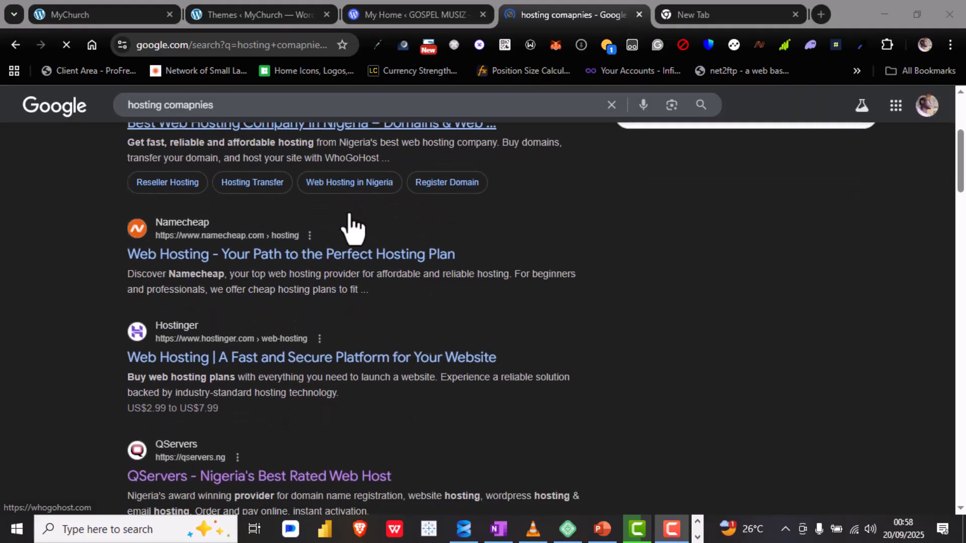
{"action": "scroll", "coordinate": [196, 231], "scroll_direction": "down", "scroll_amount": 2}
{"action": "scroll", "coordinate": [194, 287], "scroll_direction": "down", "scroll_amount": 2}
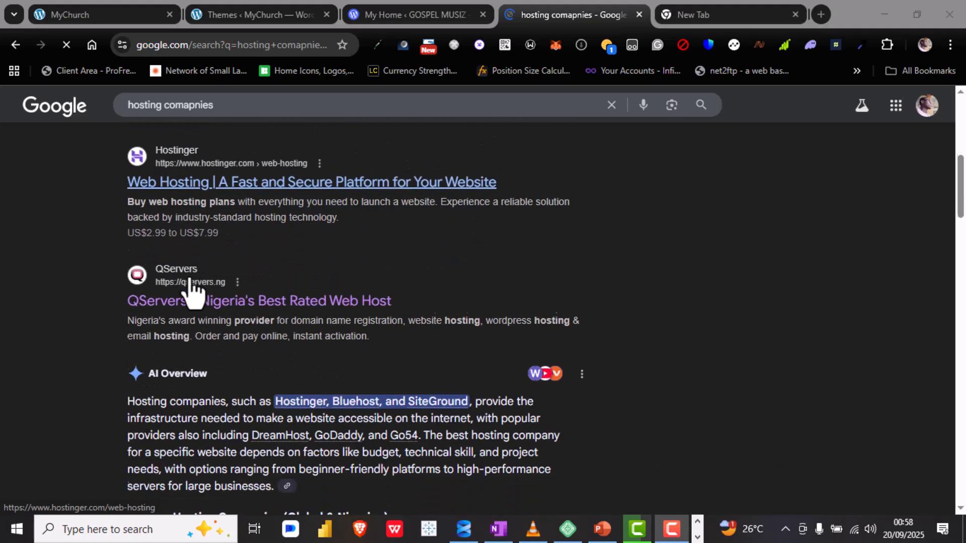
{"action": "scroll", "coordinate": [196, 282], "scroll_direction": "down", "scroll_amount": 1}
{"action": "scroll", "coordinate": [194, 287], "scroll_direction": "down", "scroll_amount": 5}
{"action": "scroll", "coordinate": [194, 287], "scroll_direction": "up", "scroll_amount": 1}
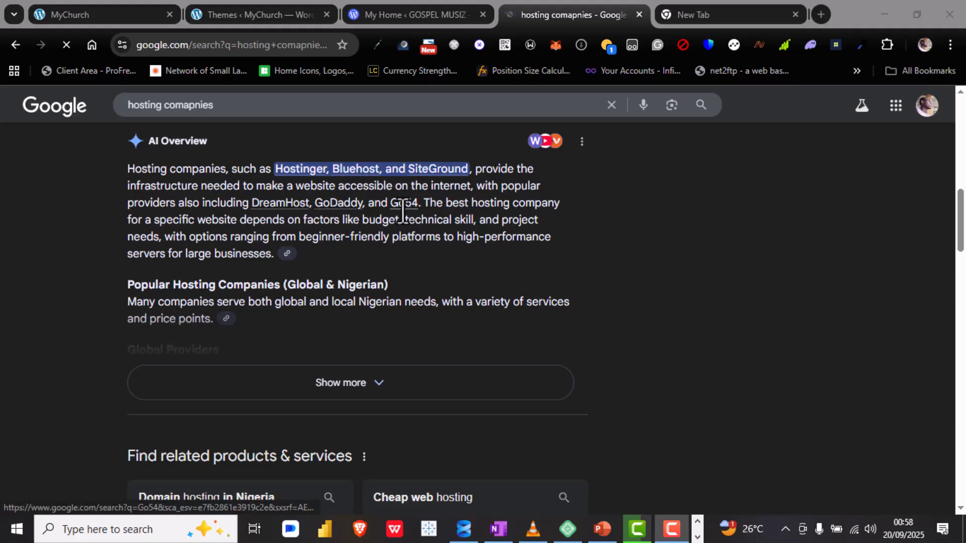
{"action": "scroll", "coordinate": [308, 395], "scroll_direction": "down", "scroll_amount": 6}
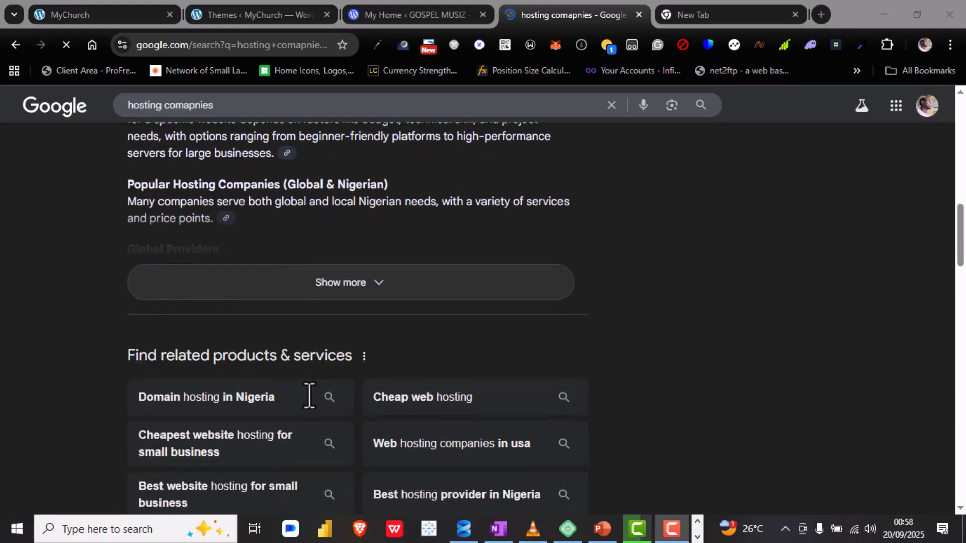
{"action": "scroll", "coordinate": [309, 396], "scroll_direction": "down", "scroll_amount": 8}
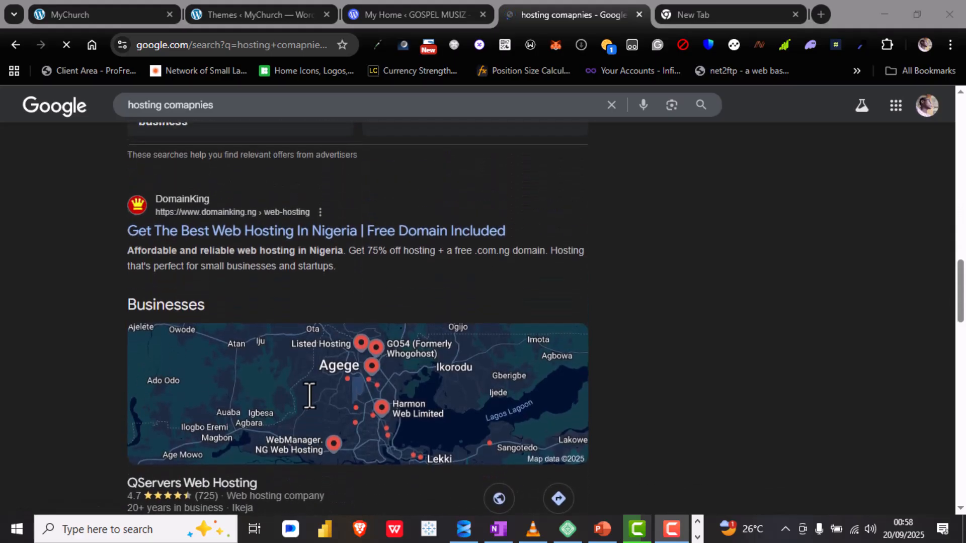
{"action": "scroll", "coordinate": [308, 396], "scroll_direction": "down", "scroll_amount": 7}
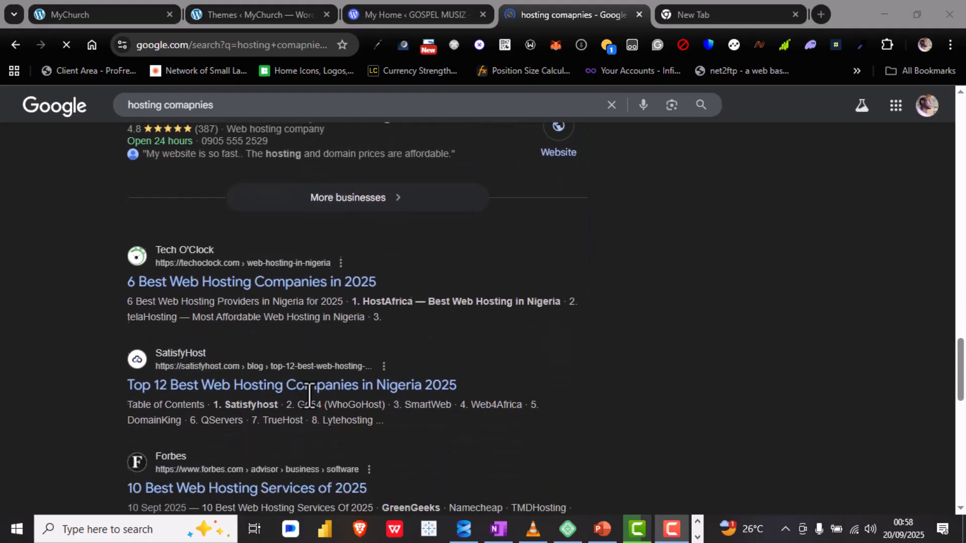
{"action": "scroll", "coordinate": [309, 396], "scroll_direction": "down", "scroll_amount": 5}
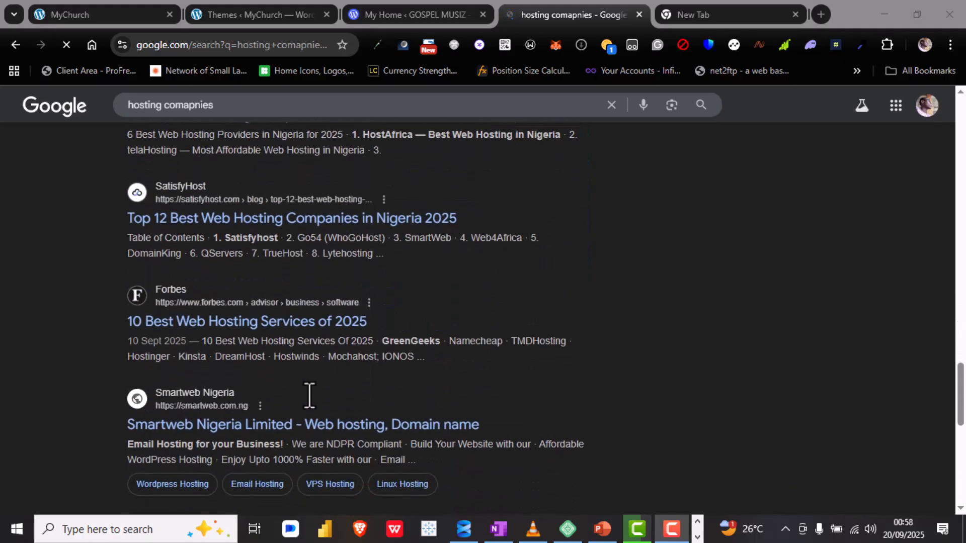
{"action": "scroll", "coordinate": [309, 396], "scroll_direction": "down", "scroll_amount": 3}
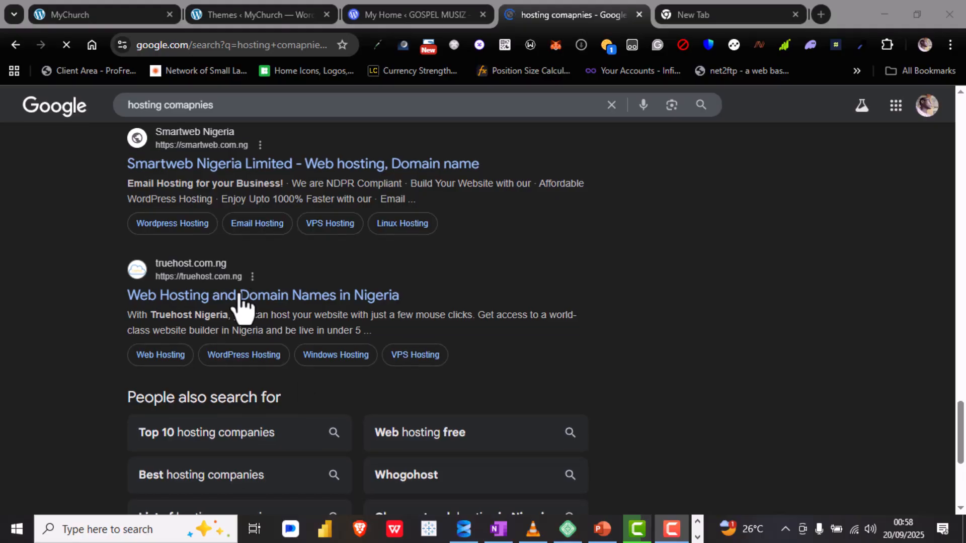
{"action": "scroll", "coordinate": [233, 308], "scroll_direction": "down", "scroll_amount": 7}
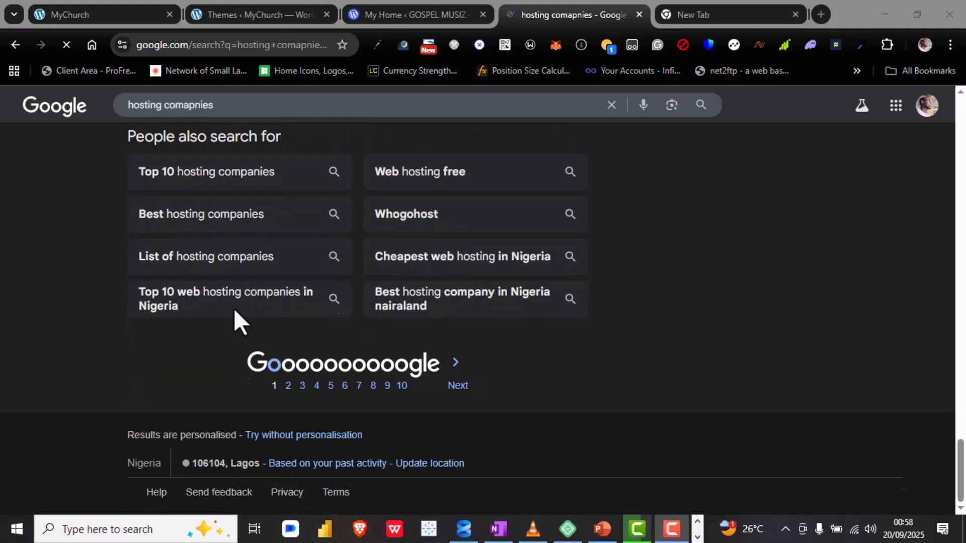
Step: Expand the map of local hosting businesses and re-examine the whogohost, Namecheap, Hostinger and QServers results
{"action": "scroll", "coordinate": [200, 375], "scroll_direction": "up", "scroll_amount": 5}
{"action": "scroll", "coordinate": [201, 376], "scroll_direction": "up", "scroll_amount": 14}
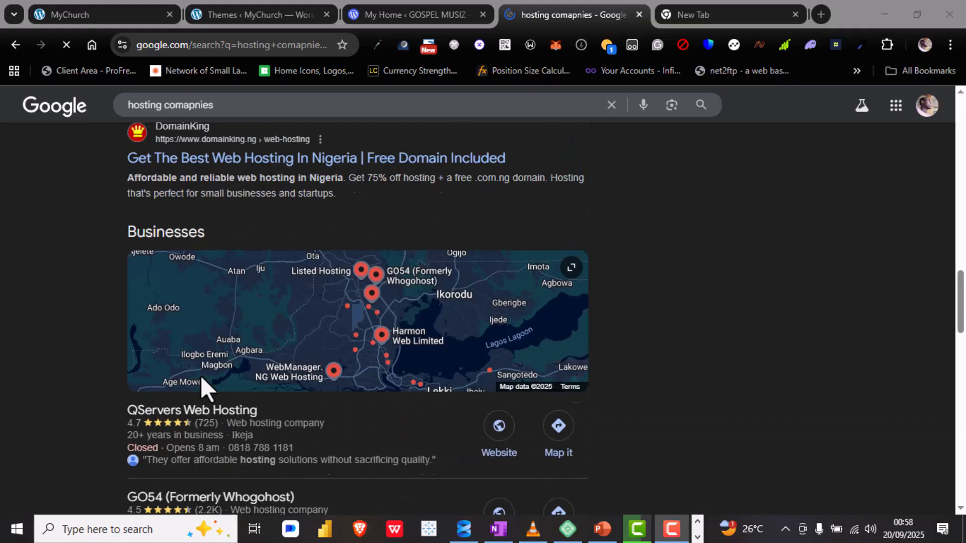
{"action": "left_click", "coordinate": [201, 376]}
{"action": "scroll", "coordinate": [200, 375], "scroll_direction": "up", "scroll_amount": 5}
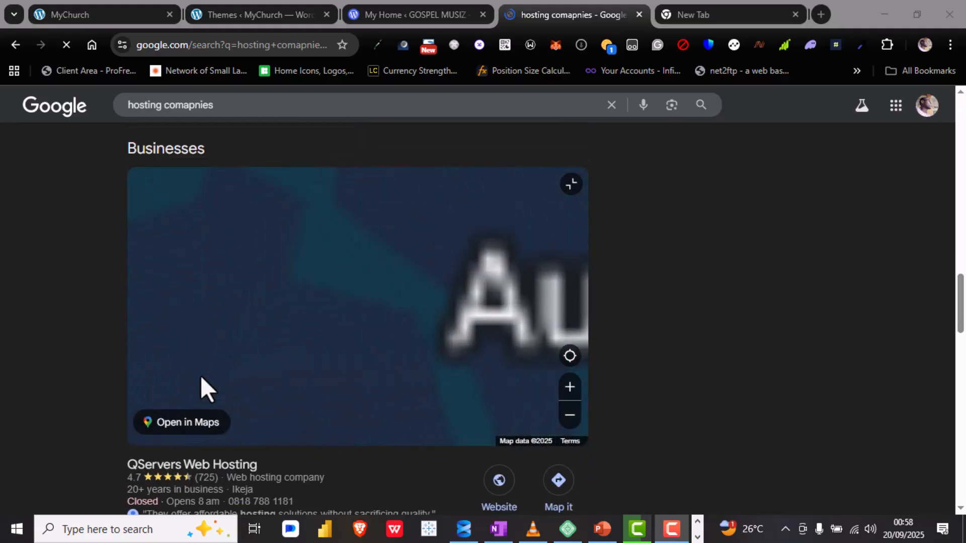
{"action": "scroll", "coordinate": [200, 375], "scroll_direction": "down", "scroll_amount": 5}
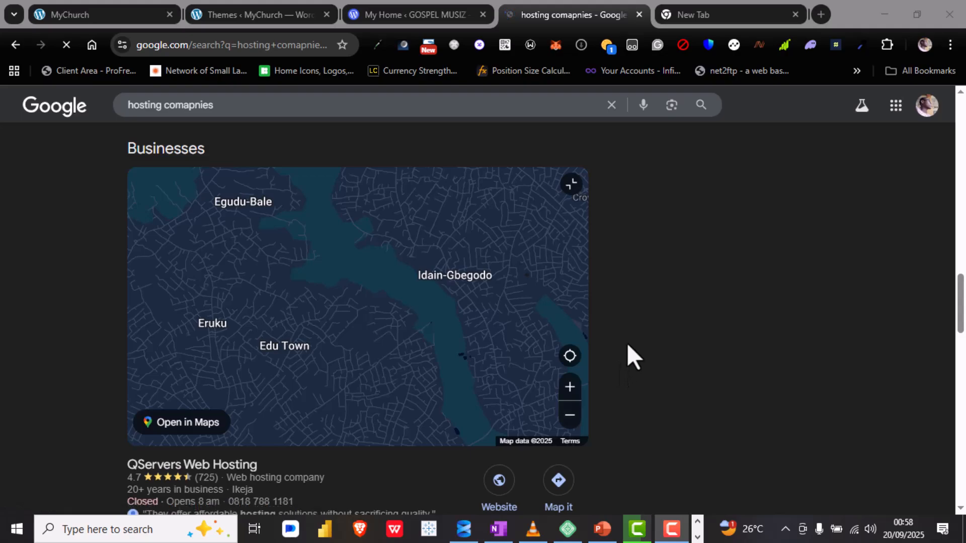
{"action": "scroll", "coordinate": [627, 343], "scroll_direction": "up", "scroll_amount": 3}
{"action": "scroll", "coordinate": [628, 345], "scroll_direction": "up", "scroll_amount": 10}
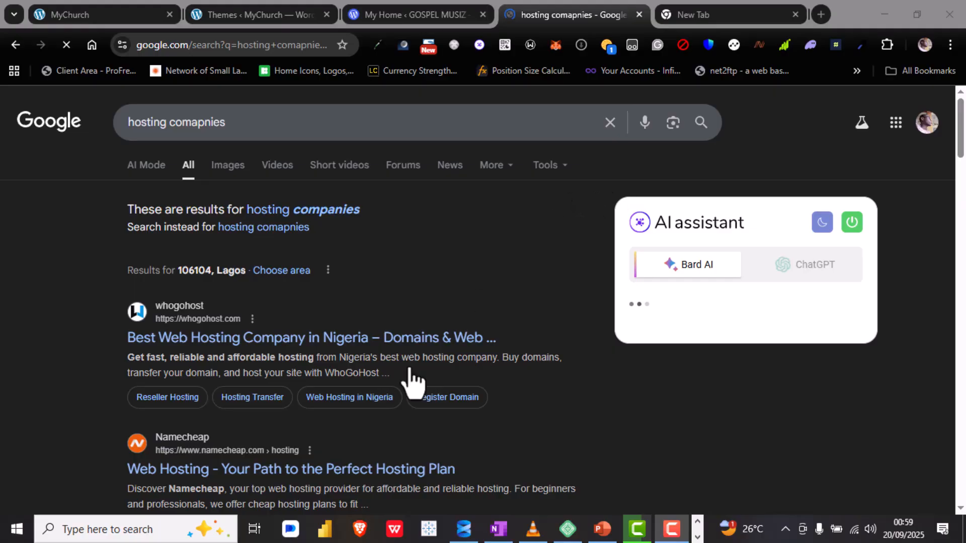
{"action": "scroll", "coordinate": [413, 383], "scroll_direction": "down", "scroll_amount": 6}
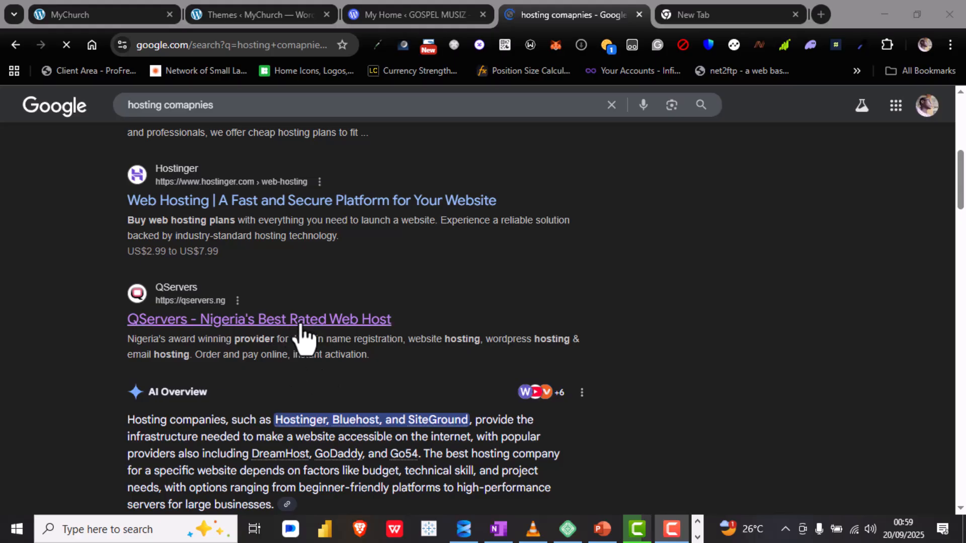
{"action": "scroll", "coordinate": [304, 324], "scroll_direction": "up", "scroll_amount": 1}
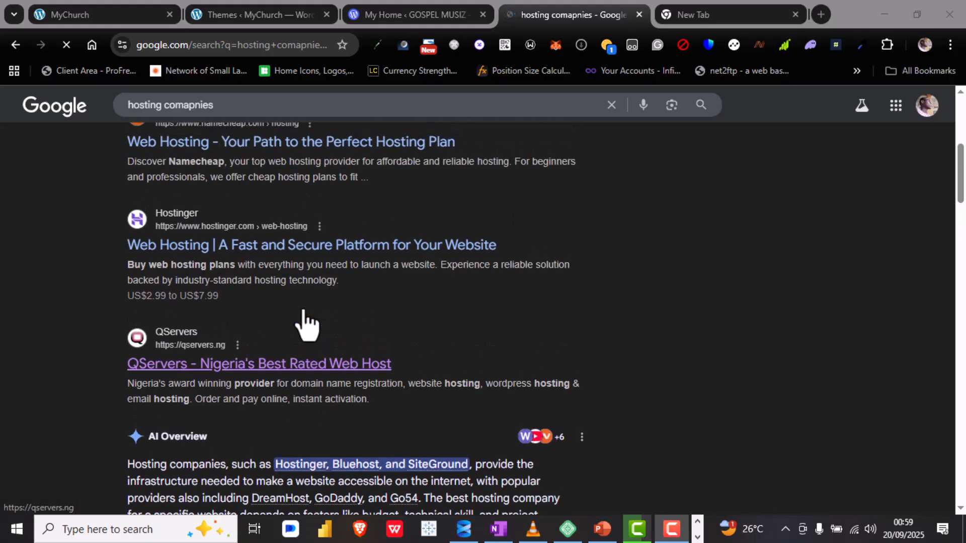
{"action": "scroll", "coordinate": [304, 325], "scroll_direction": "up", "scroll_amount": 1}
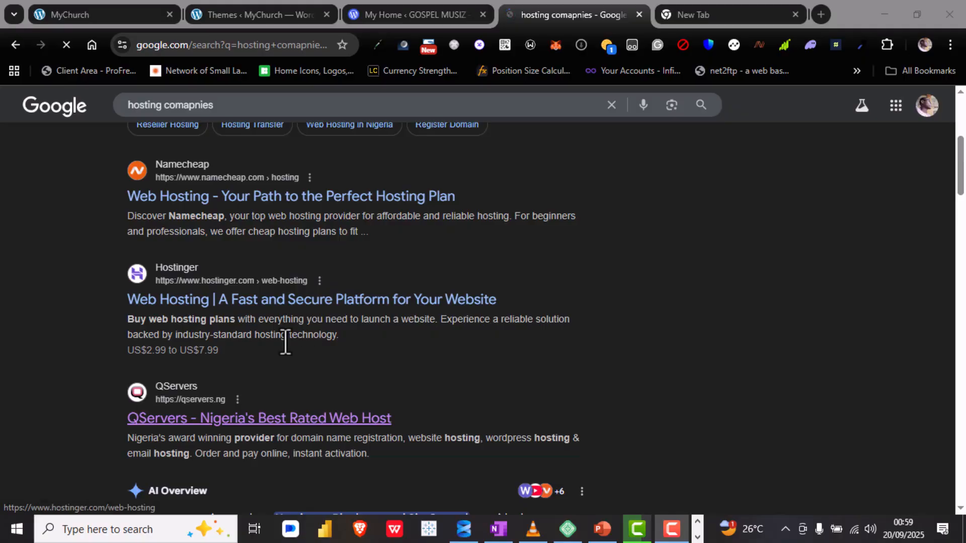
{"action": "scroll", "coordinate": [266, 375], "scroll_direction": "up", "scroll_amount": 1}
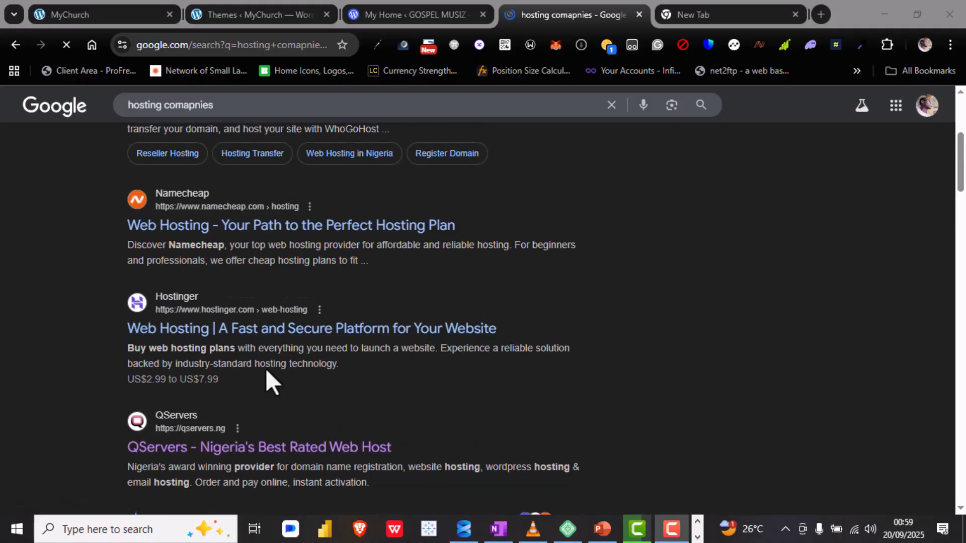
{"action": "scroll", "coordinate": [266, 372], "scroll_direction": "up", "scroll_amount": 5}
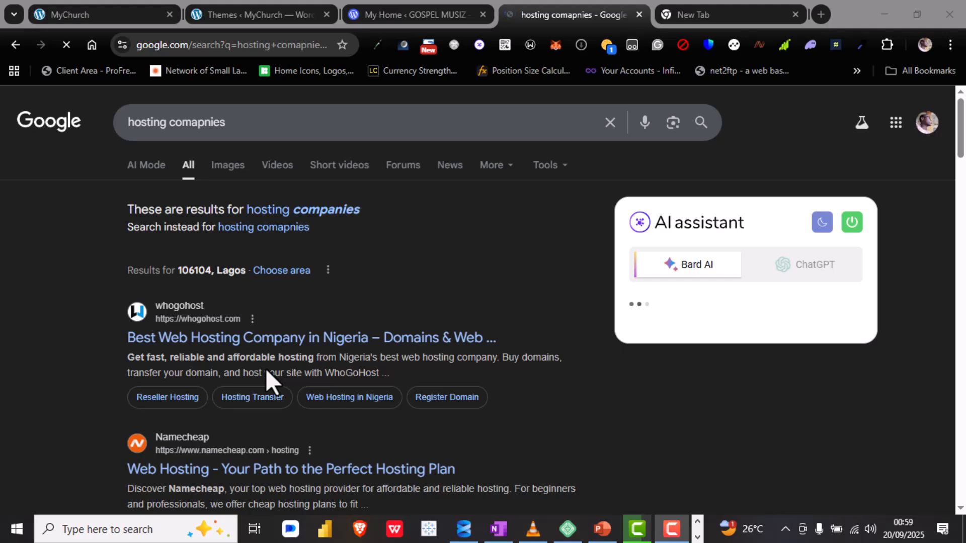
{"action": "scroll", "coordinate": [266, 372], "scroll_direction": "down", "scroll_amount": 10}
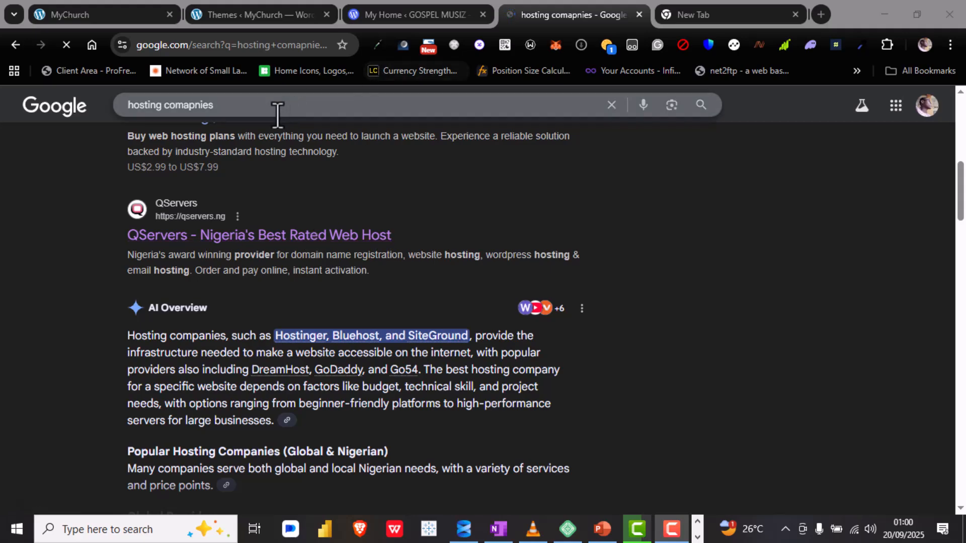
Step: Replace the current search query with "infinityfree" and run the search
{"action": "left_click", "coordinate": [251, 111]}
{"action": "triple_click", "coordinate": [251, 112]}
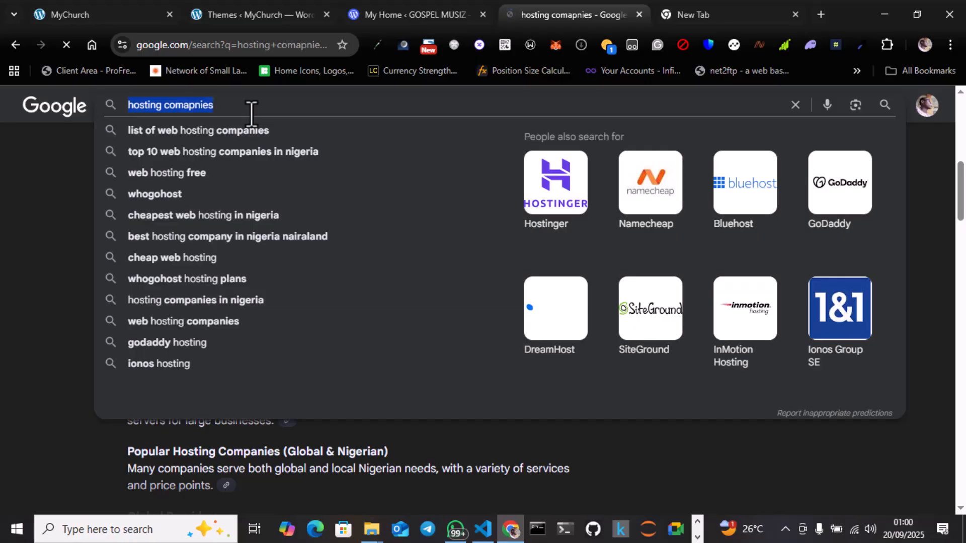
{"action": "type", "text": "in"}
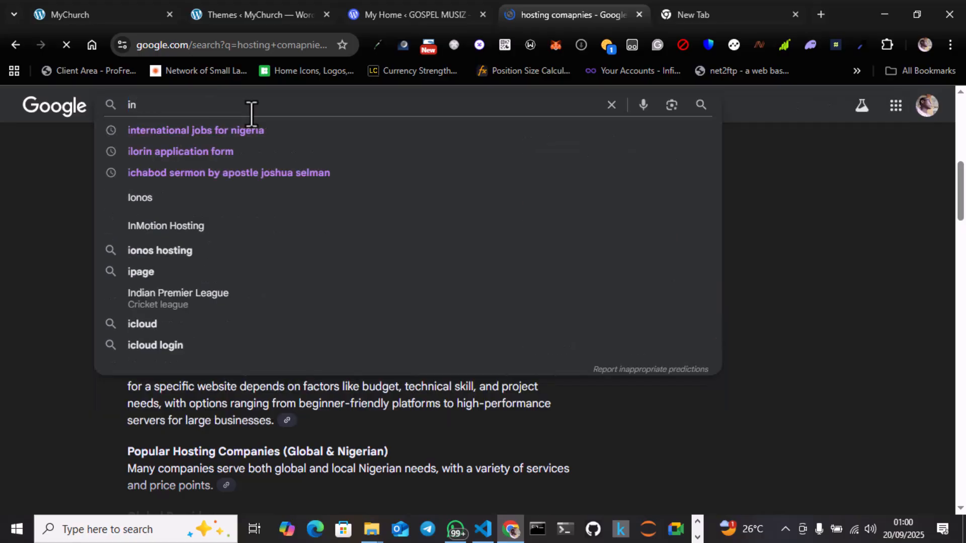
{"action": "type", "text": "finityfree"}
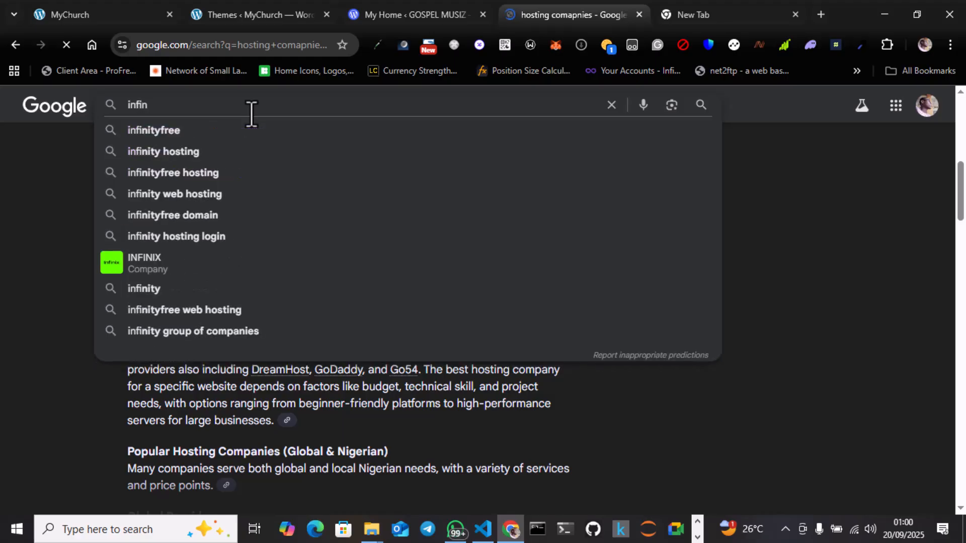
{"action": "key", "text": "Down"}
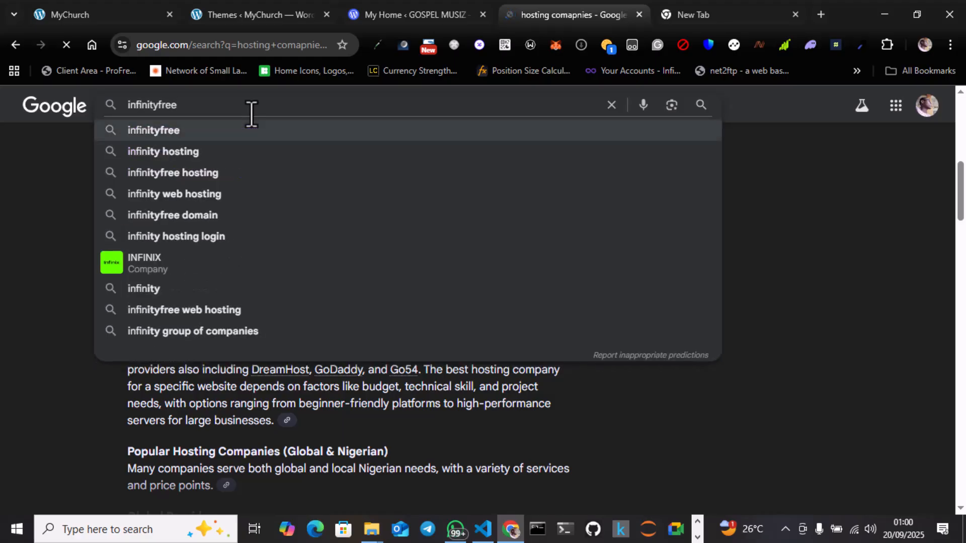
{"action": "key", "text": "Return"}
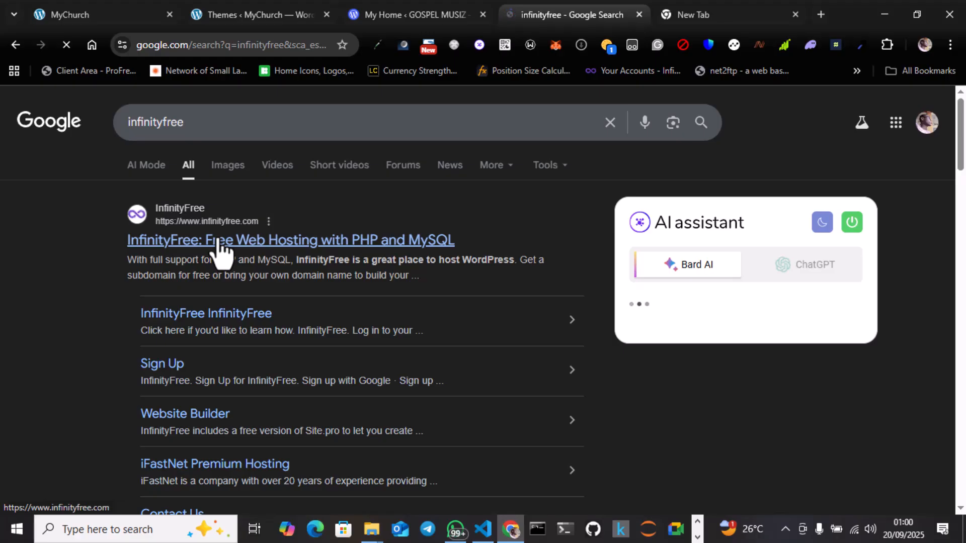
Step: Open the "InfinityFree: Free Web Hosting with PHP and MySQL" result in a new tab and switch to it
{"action": "right_click", "coordinate": [260, 241]}
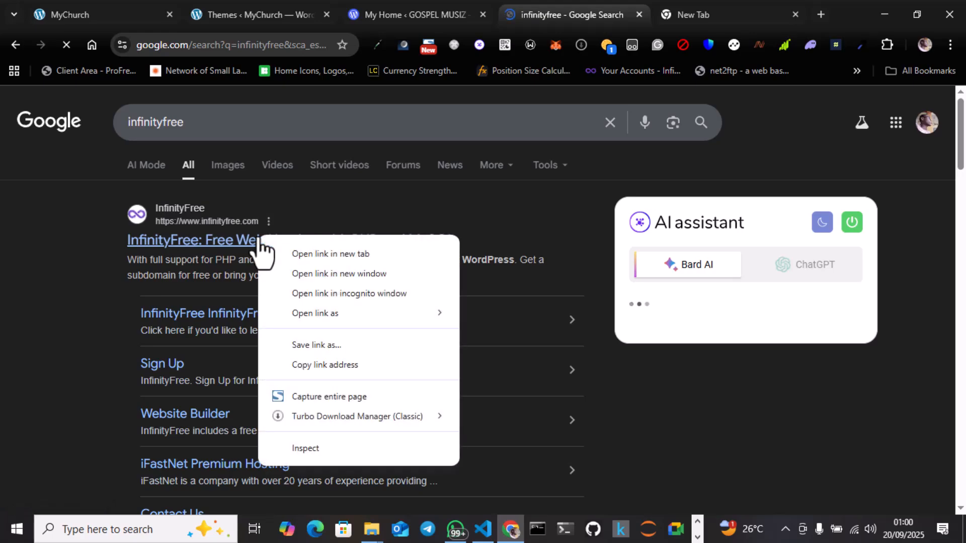
{"action": "left_click", "coordinate": [328, 253]}
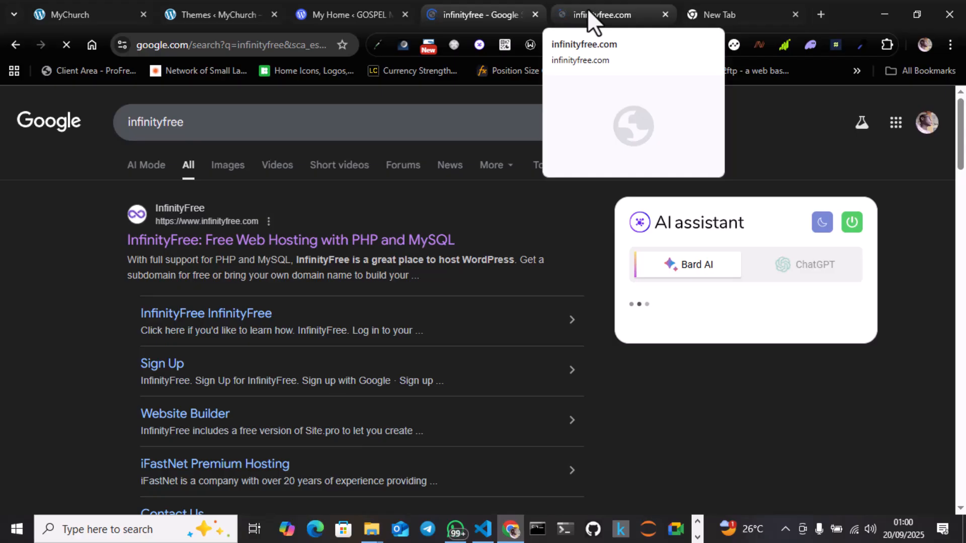
{"action": "left_click", "coordinate": [625, 15]}
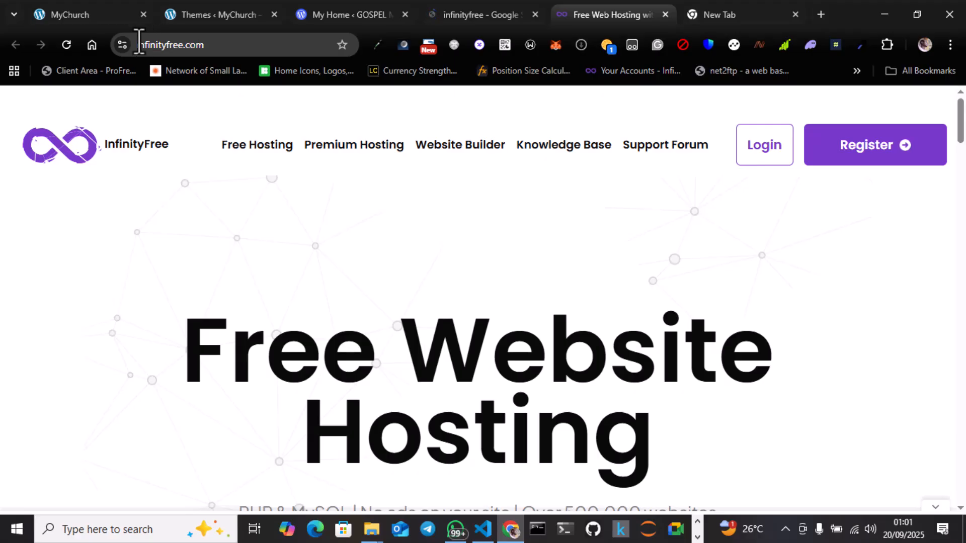
{"action": "left_click_drag", "start_coordinate": [215, 45], "coordinate": [135, 45]}
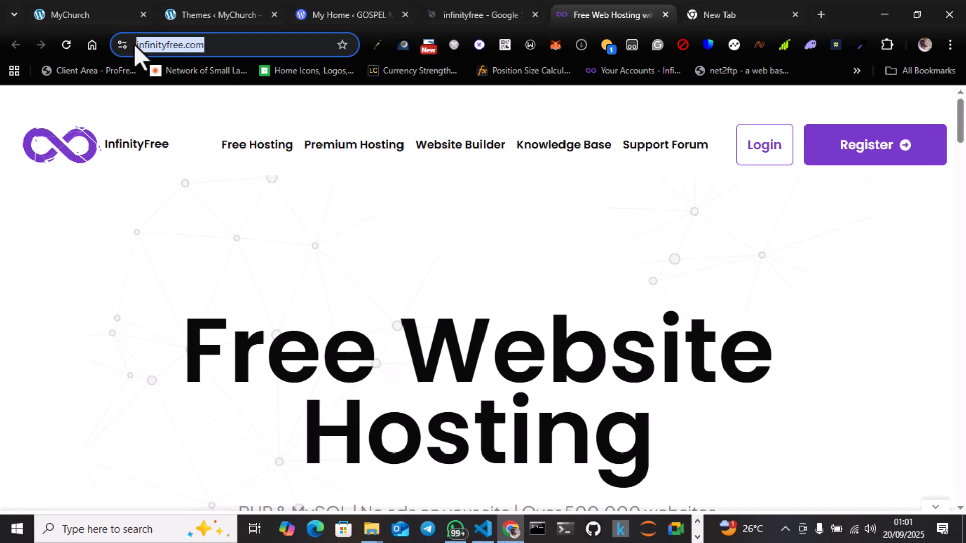
{"action": "left_click", "coordinate": [134, 44]}
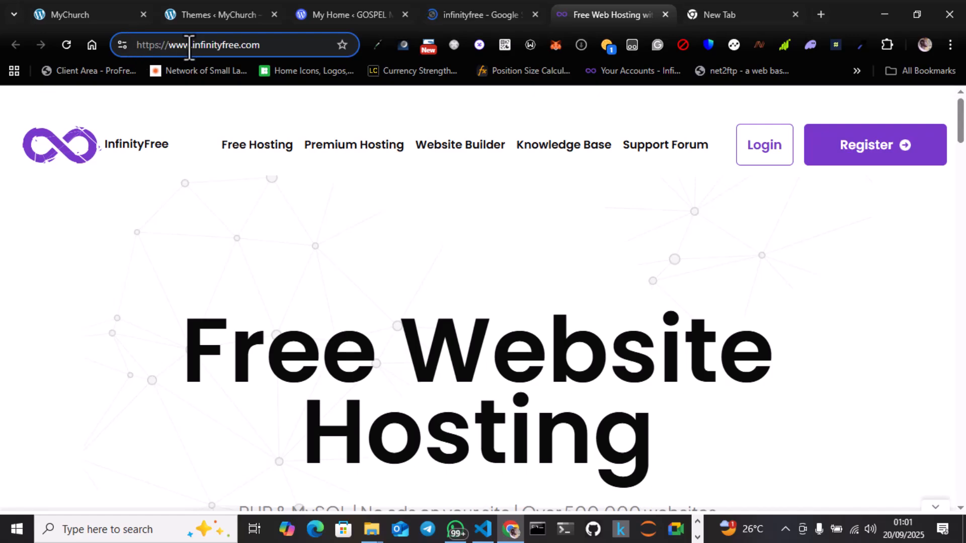
{"action": "left_click_drag", "start_coordinate": [192, 45], "coordinate": [94, 53]}
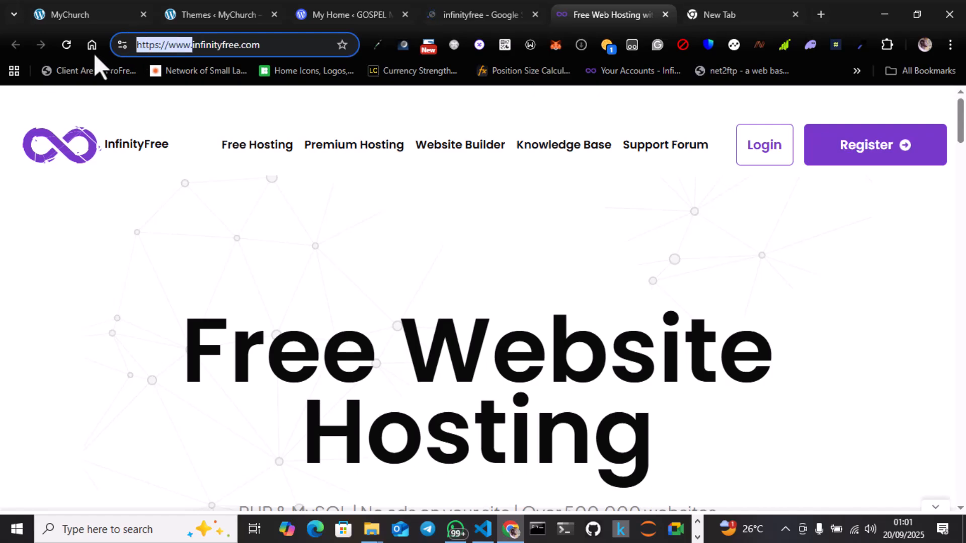
{"action": "key", "text": "BackSpace"}
{"action": "type", "text": "app."}
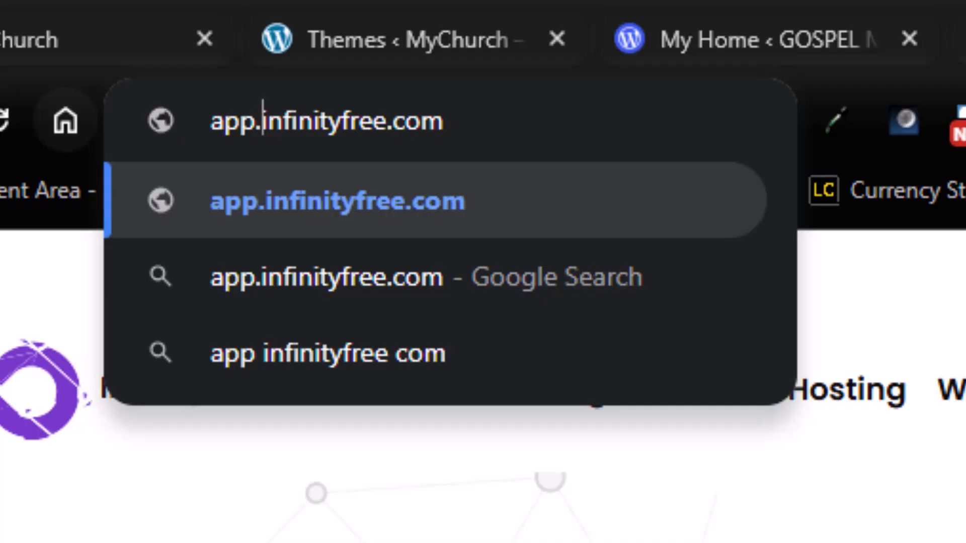
{"action": "left_click_drag", "start_coordinate": [259, 121], "coordinate": [459, 110]}
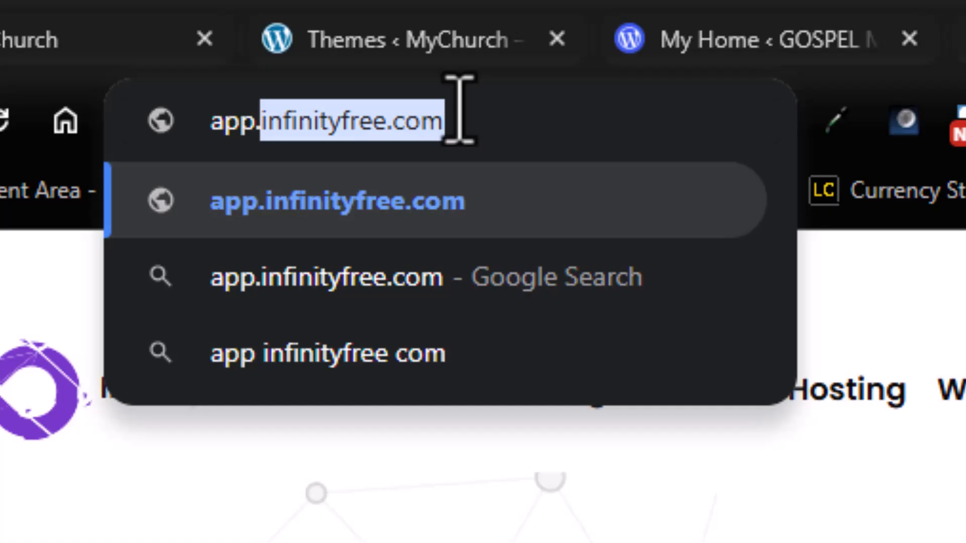
{"action": "left_click", "coordinate": [459, 115]}
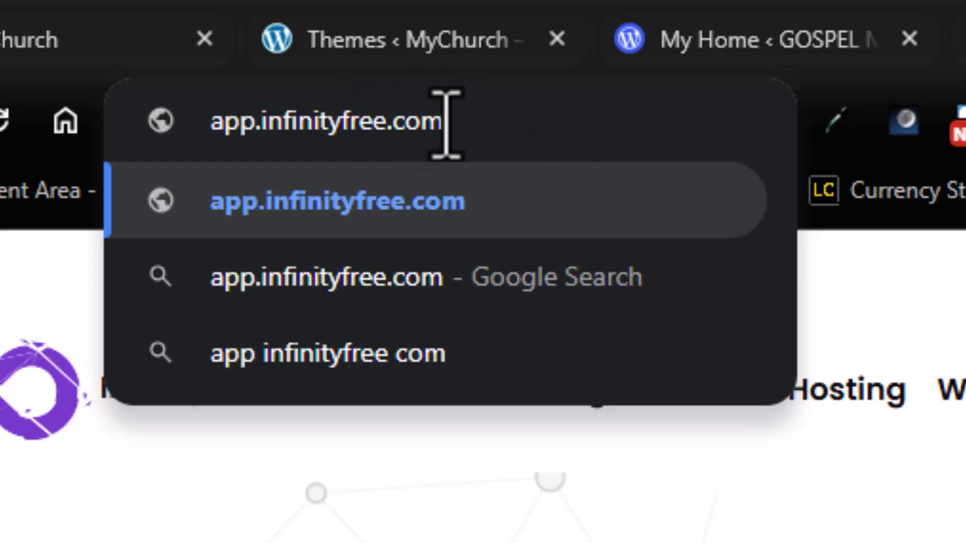
{"action": "left_click_drag", "start_coordinate": [443, 121], "coordinate": [257, 130]}
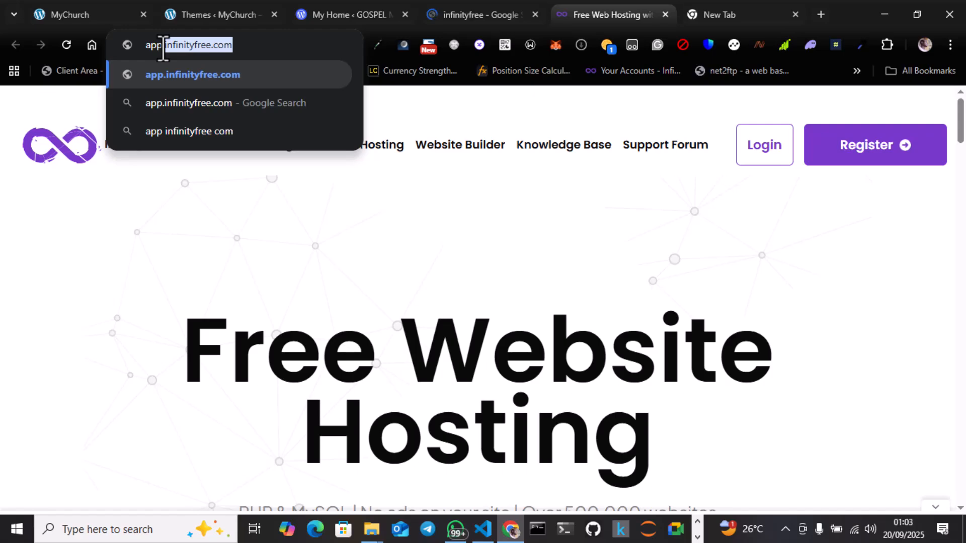
{"action": "left_click_drag", "start_coordinate": [162, 45], "coordinate": [233, 46]}
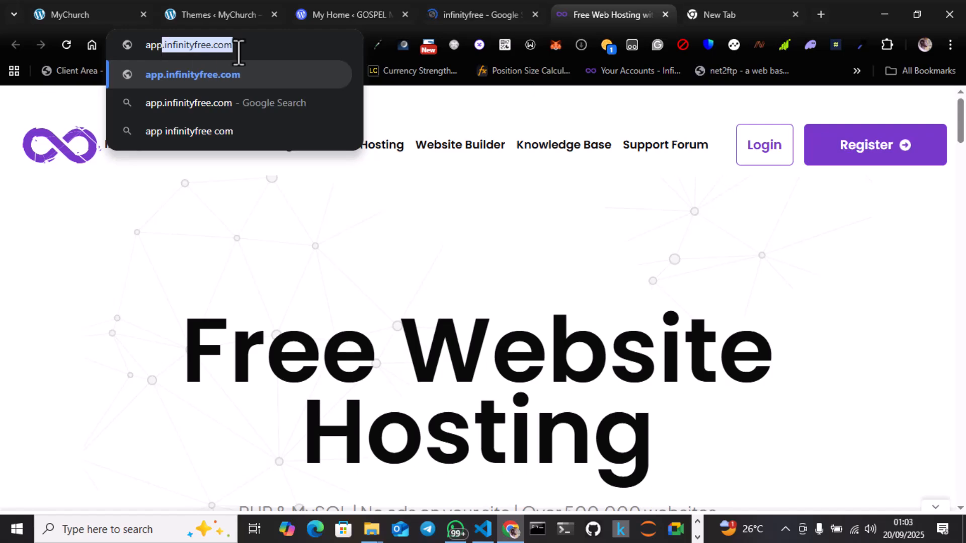
{"action": "left_click", "coordinate": [276, 283]}
Step: Open the InfinityFree registration page from the Free Website Hosting homepage
{"action": "scroll", "coordinate": [276, 282], "scroll_direction": "down", "scroll_amount": 5}
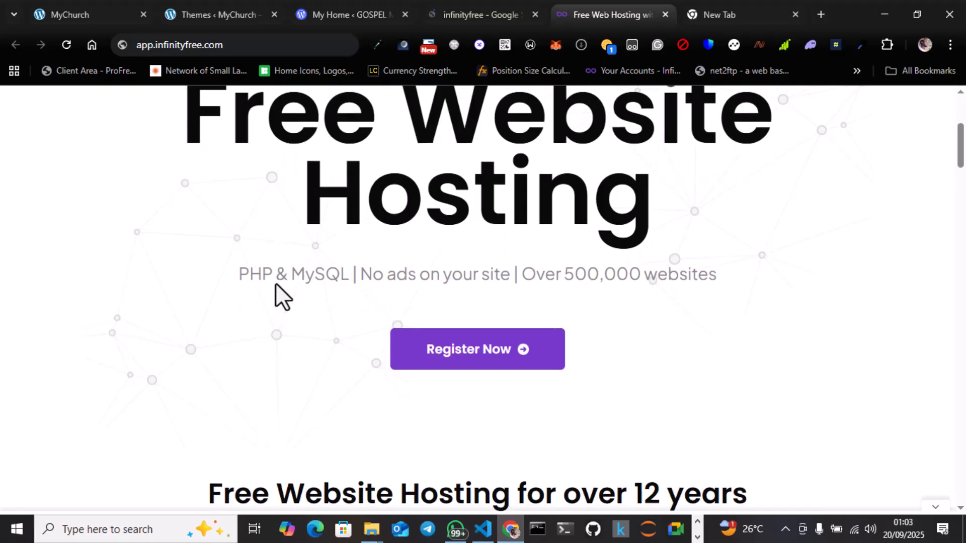
{"action": "scroll", "coordinate": [276, 283], "scroll_direction": "up", "scroll_amount": 2}
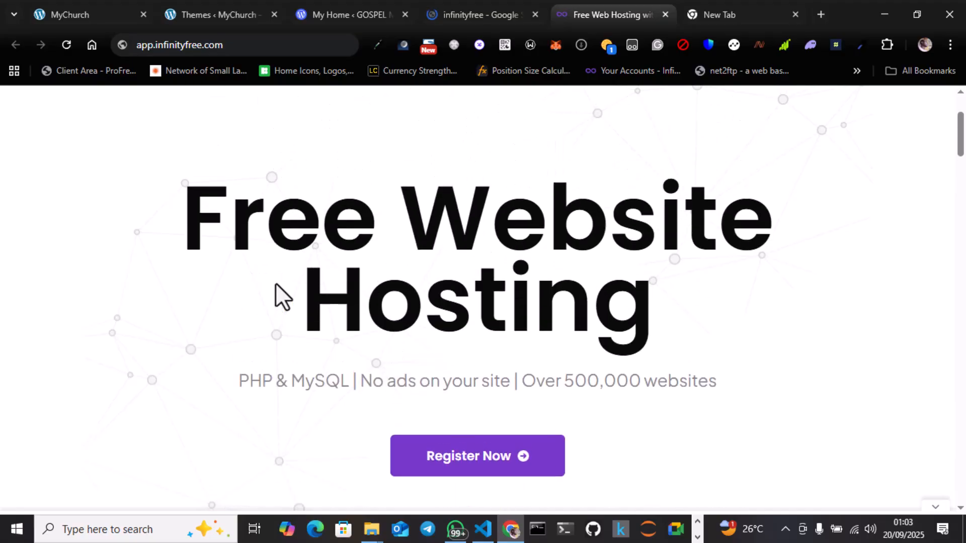
{"action": "scroll", "coordinate": [282, 296], "scroll_direction": "down", "scroll_amount": 2}
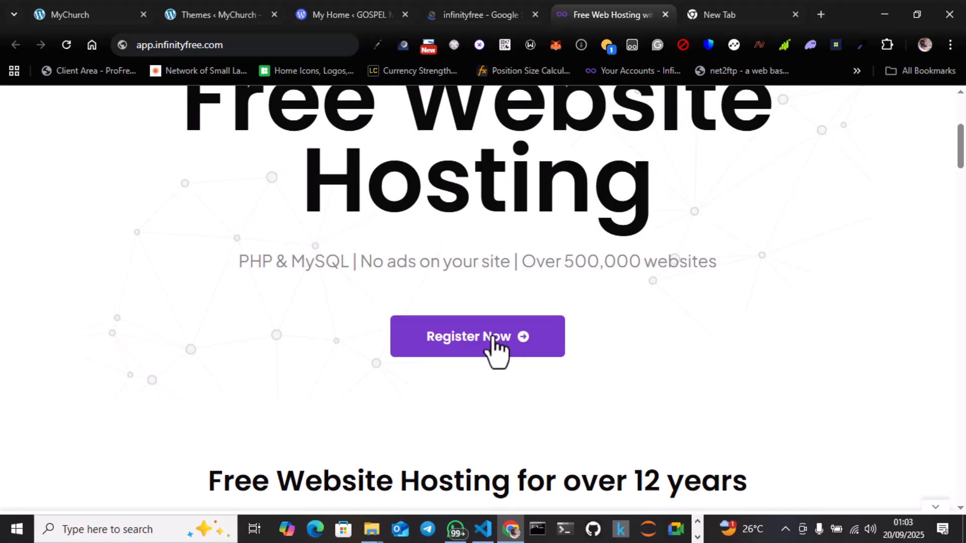
{"action": "left_click", "coordinate": [496, 347]}
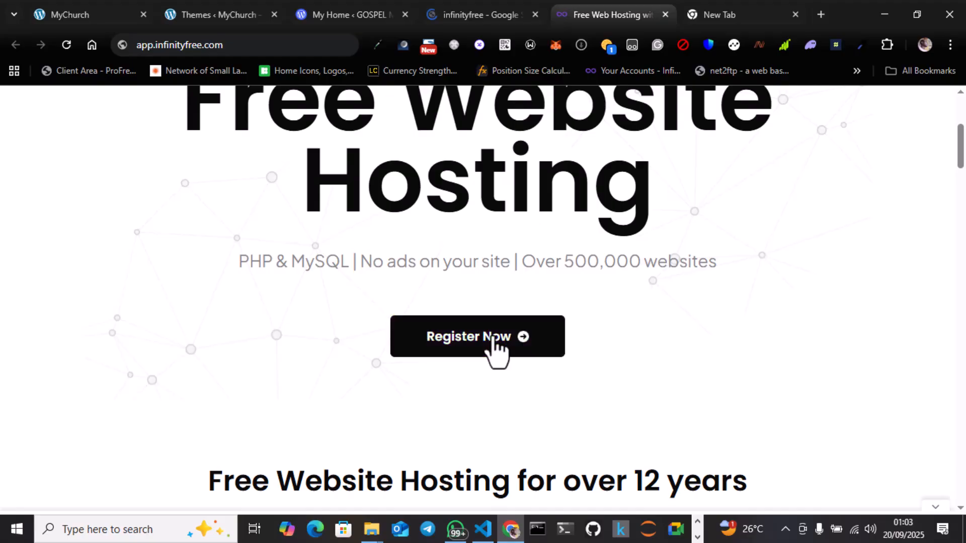
{"action": "left_click", "coordinate": [496, 347]}
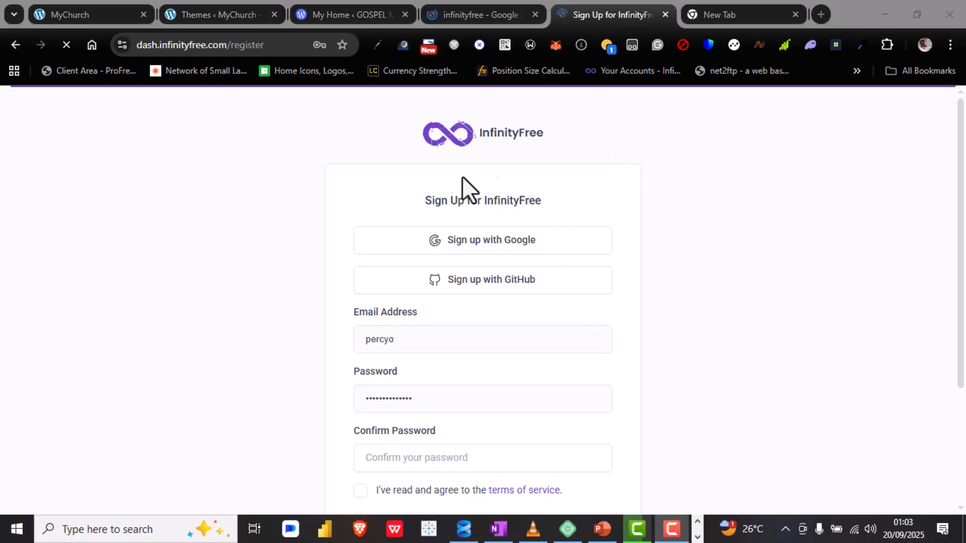
Step: Sign up for InfinityFree with Google, using the first listed Google account
{"action": "scroll", "coordinate": [421, 393], "scroll_direction": "down", "scroll_amount": 3}
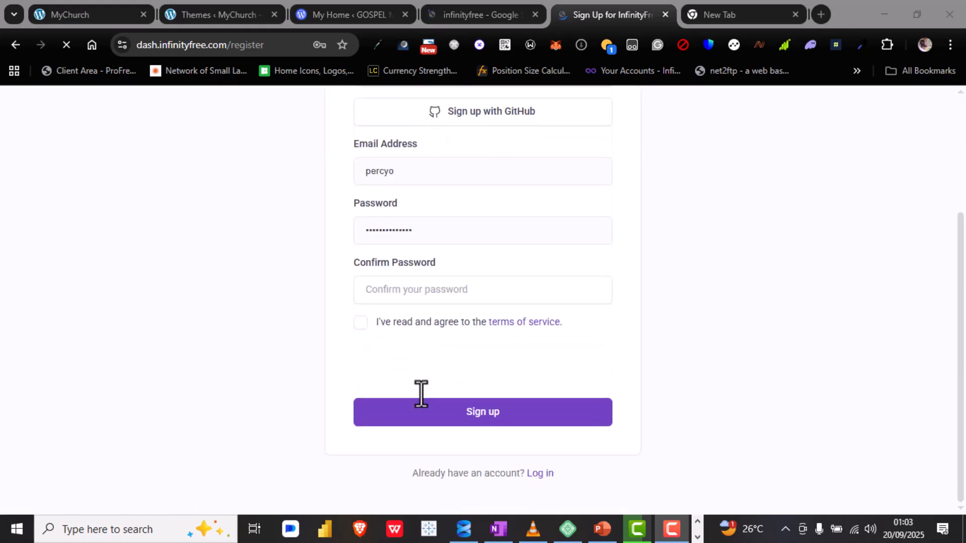
{"action": "scroll", "coordinate": [421, 393], "scroll_direction": "up", "scroll_amount": 2}
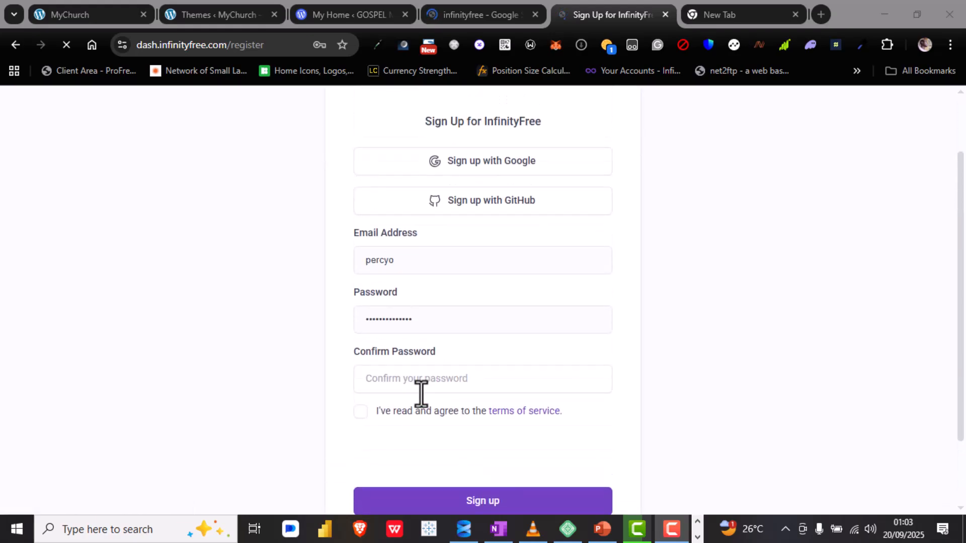
{"action": "scroll", "coordinate": [618, 217], "scroll_direction": "up", "scroll_amount": 1}
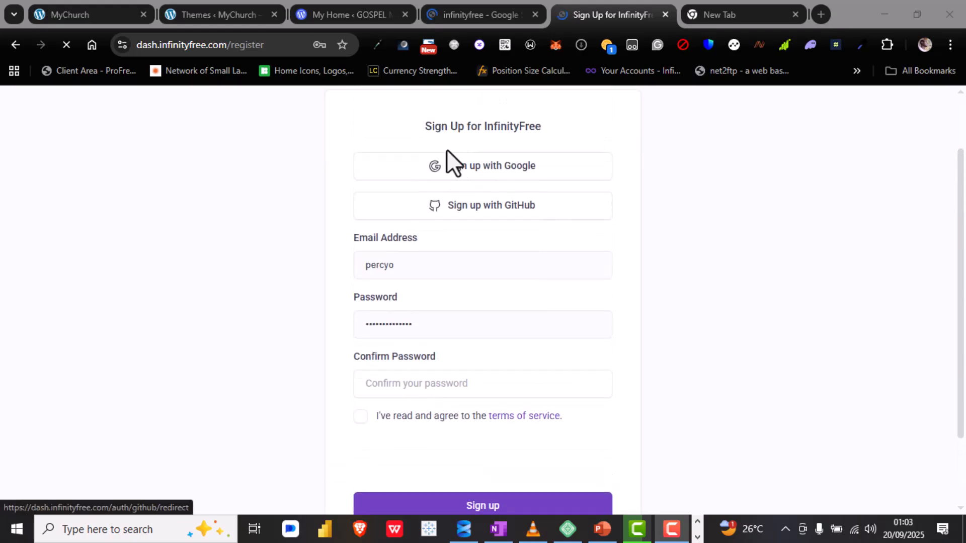
{"action": "left_click", "coordinate": [473, 177]}
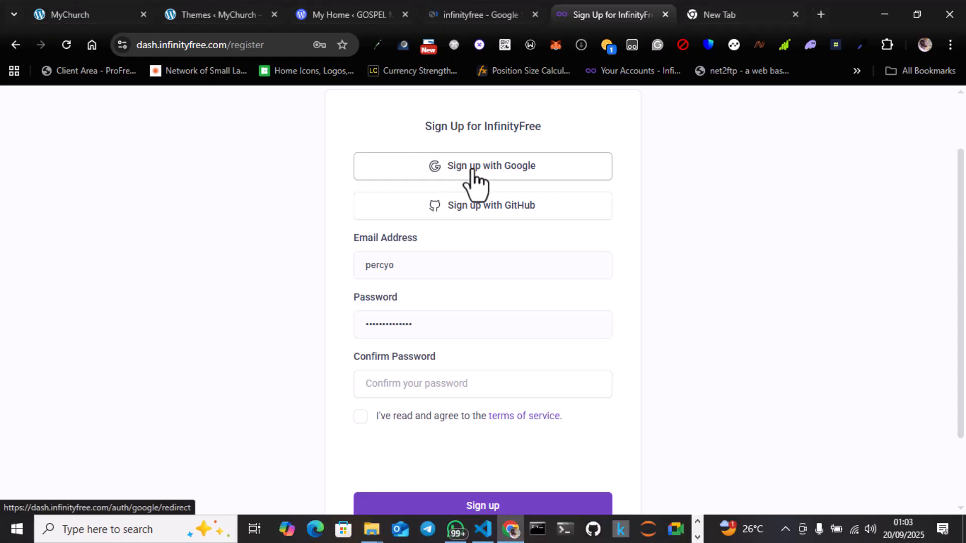
{"action": "left_click", "coordinate": [473, 177]}
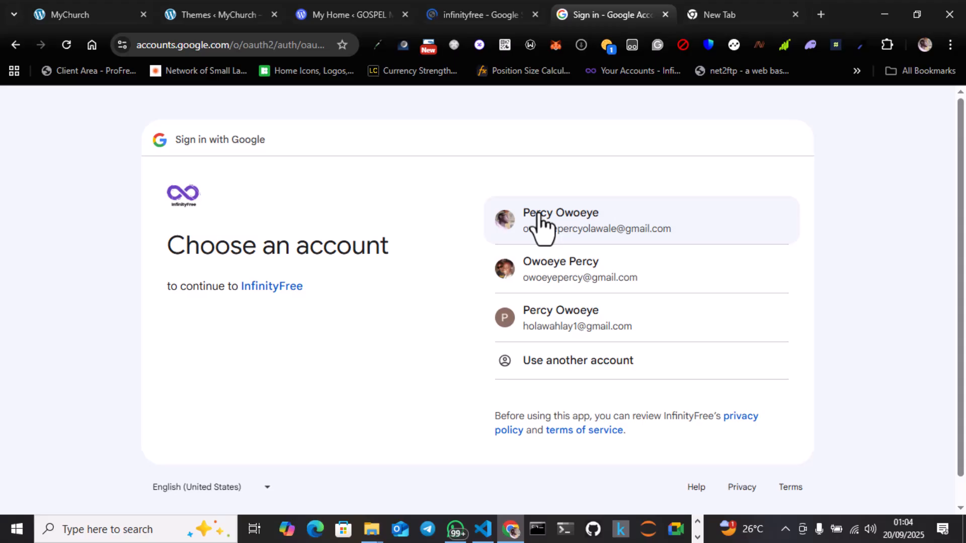
{"action": "left_click", "coordinate": [539, 221]}
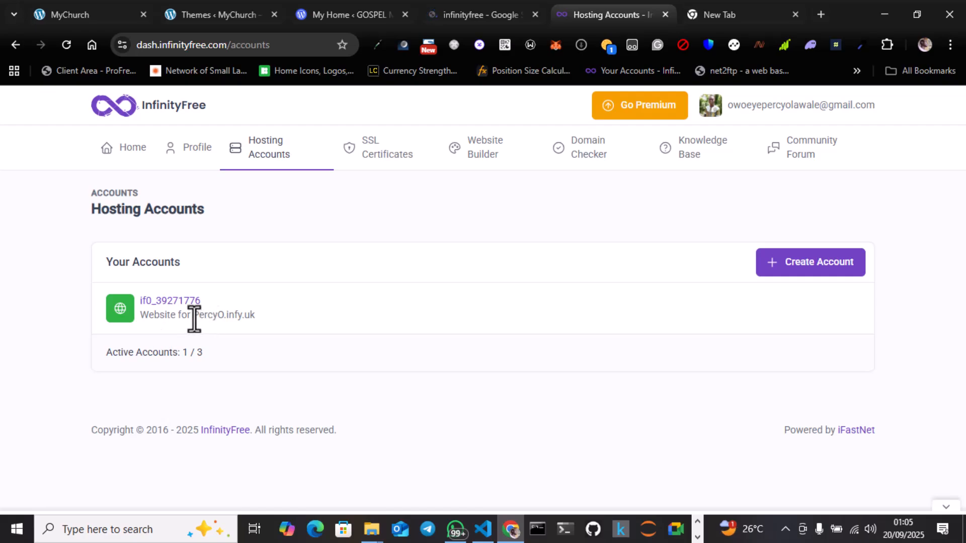
Step: Examine the website domain of the existing hosting account, highlighting its name and extension
{"action": "left_click_drag", "start_coordinate": [191, 320], "coordinate": [222, 316]}
{"action": "left_click", "coordinate": [225, 317]}
{"action": "left_click_drag", "start_coordinate": [225, 317], "coordinate": [252, 317]}
{"action": "left_click_drag", "start_coordinate": [193, 317], "coordinate": [264, 315]}
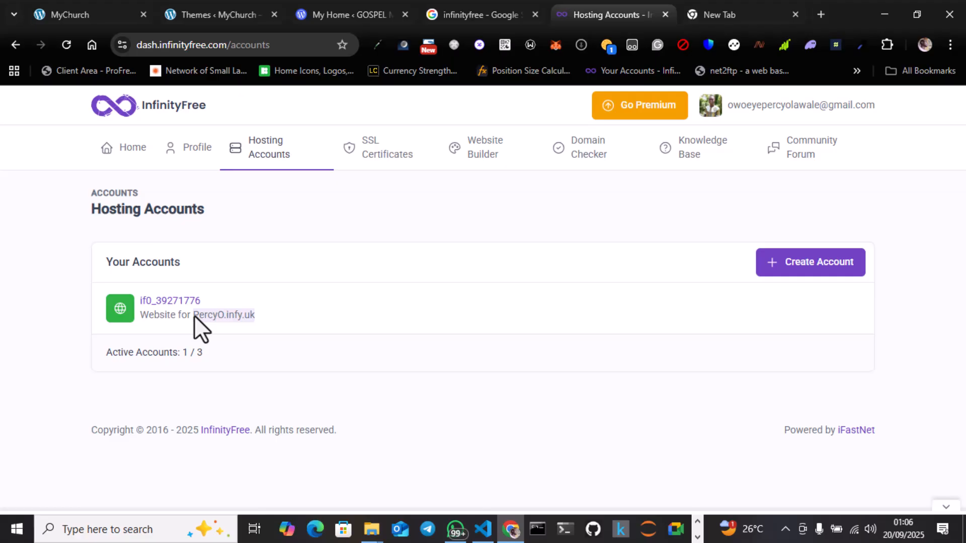
{"action": "left_click_drag", "start_coordinate": [191, 317], "coordinate": [225, 317]}
{"action": "left_click", "coordinate": [231, 317]}
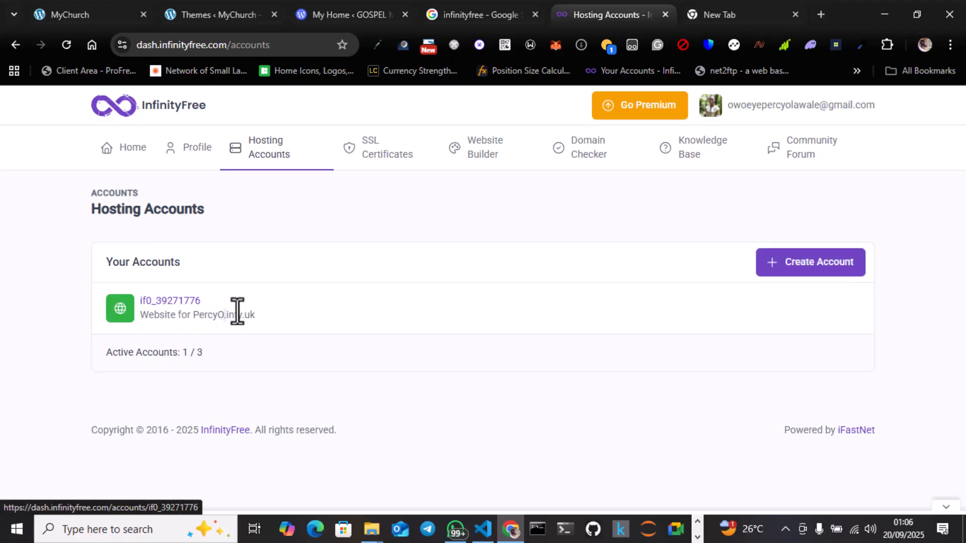
Step: Start creating a hosting account, check the $0 InfinityFree plan's disk space and hosted domains, and choose that plan
{"action": "left_click", "coordinate": [803, 255]}
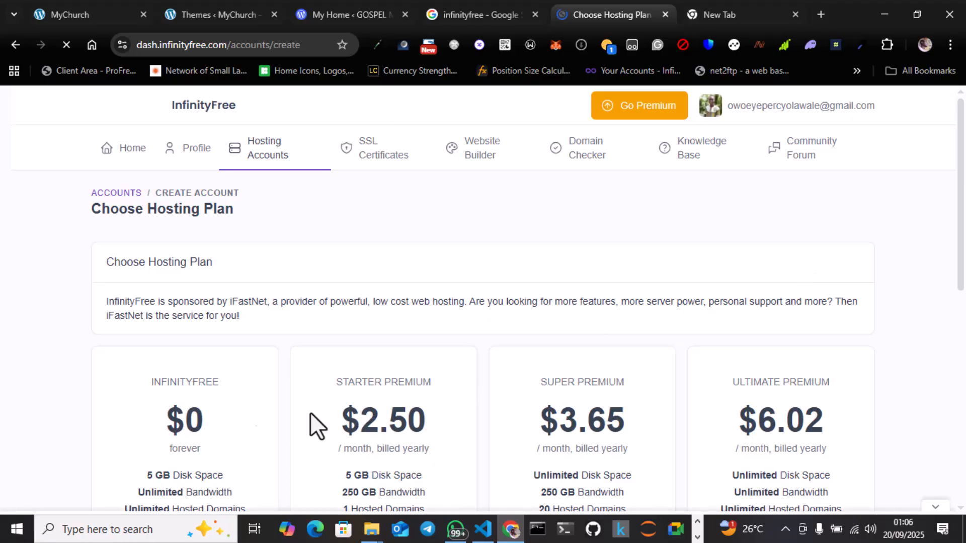
{"action": "scroll", "coordinate": [222, 390], "scroll_direction": "down", "scroll_amount": 4}
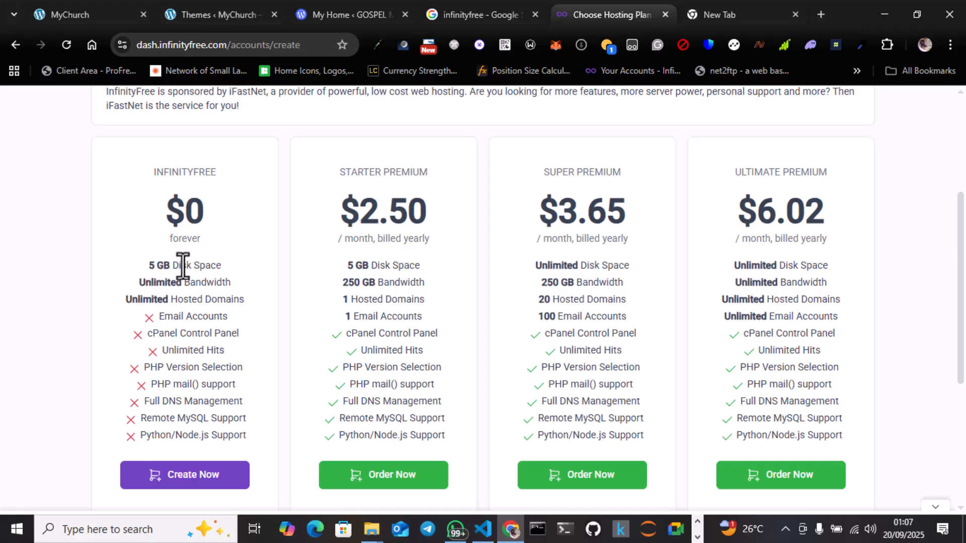
{"action": "left_click_drag", "start_coordinate": [225, 265], "coordinate": [149, 269]}
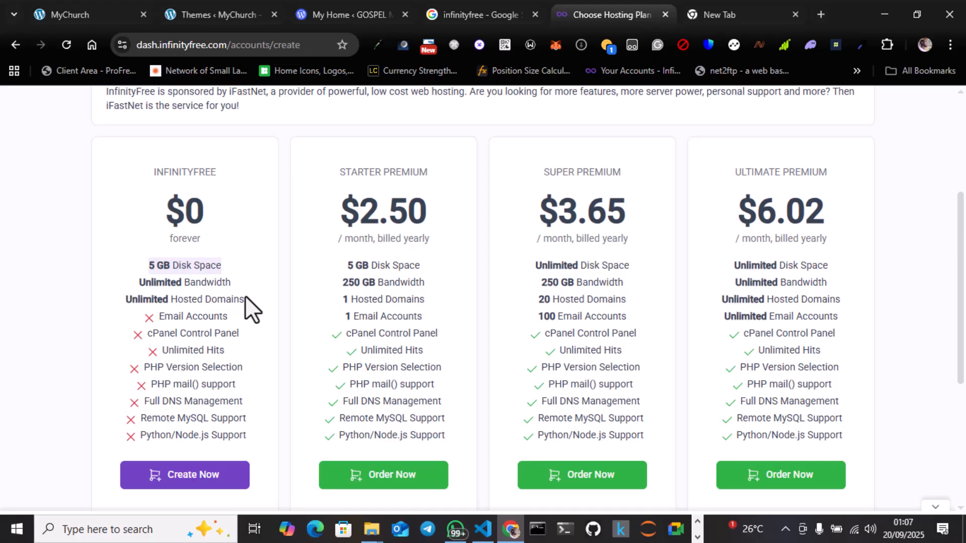
{"action": "left_click_drag", "start_coordinate": [245, 300], "coordinate": [178, 301]}
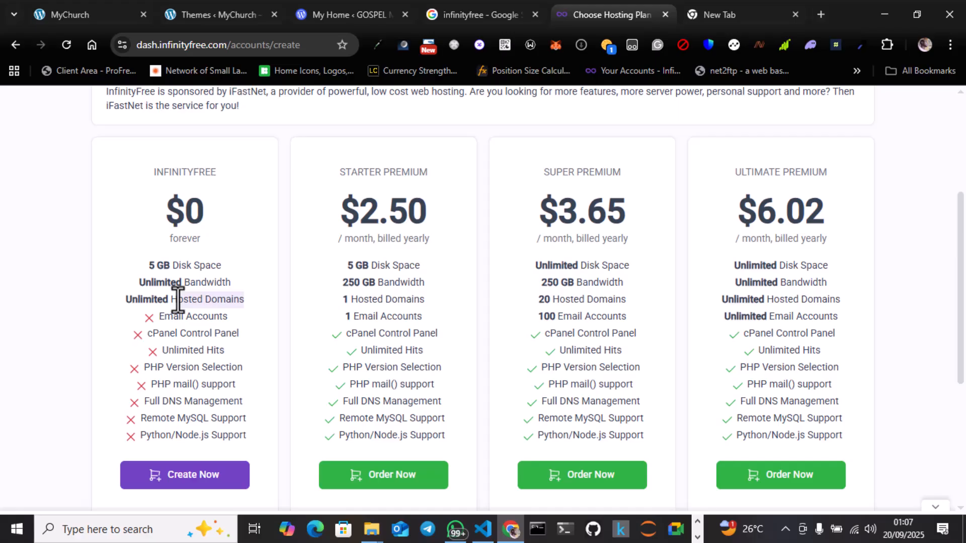
{"action": "left_click", "coordinate": [194, 476]}
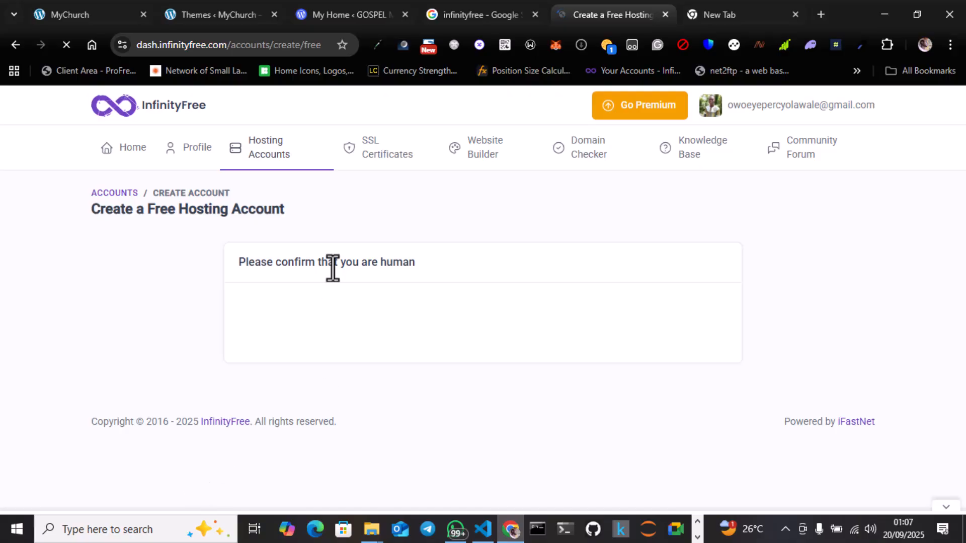
{"action": "triple_click", "coordinate": [399, 269]}
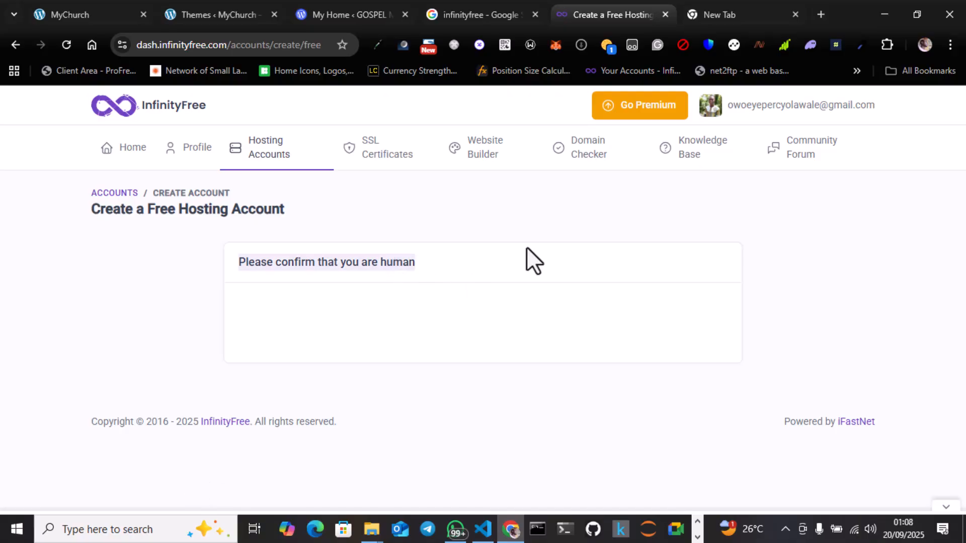
Step: Reload the human confirmation page and enter MyChurch as the subdomain for the new hosting account
{"action": "left_click_drag", "start_coordinate": [483, 271], "coordinate": [240, 270]}
{"action": "left_click", "coordinate": [66, 44]}
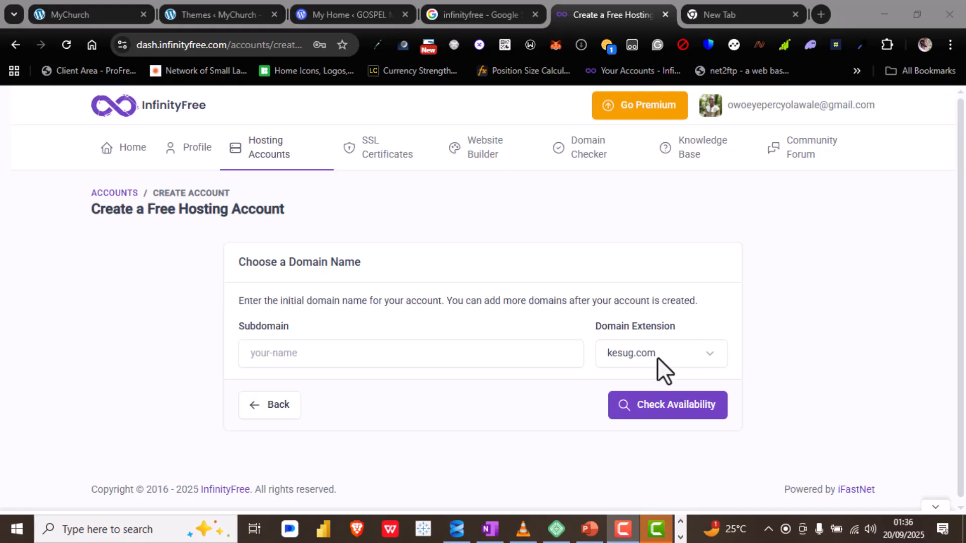
{"action": "left_click", "coordinate": [323, 354]}
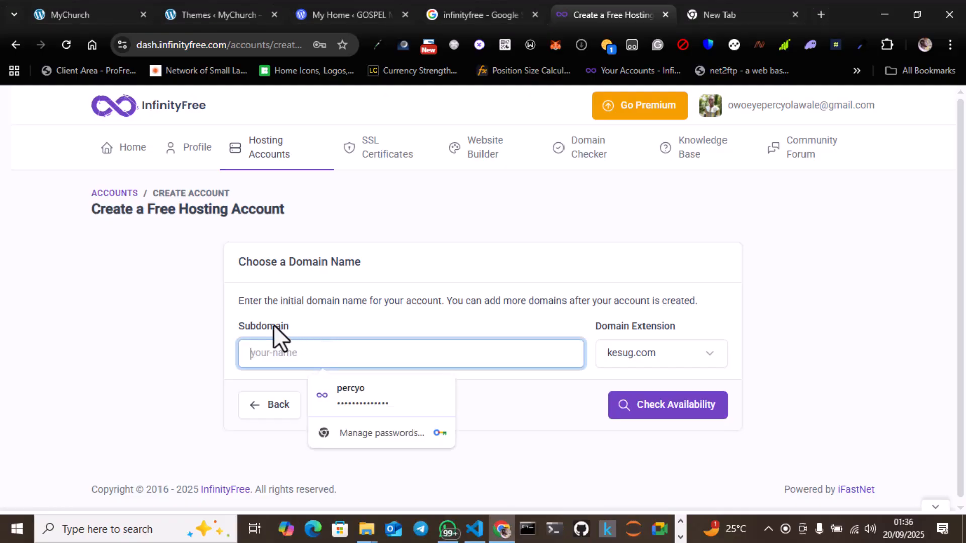
{"action": "type", "text": "p"}
{"action": "key", "text": "BackSpace"}
{"action": "type", "text": "My"}
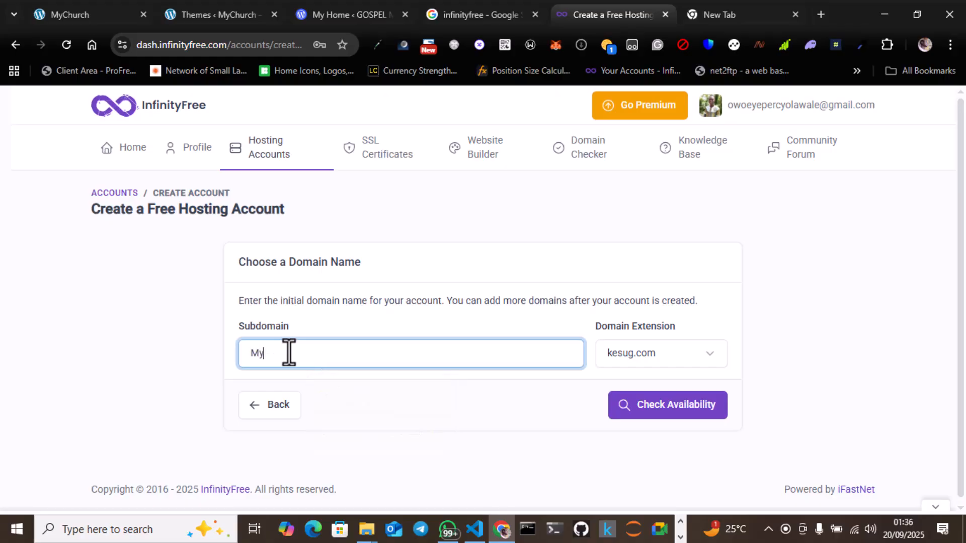
{"action": "type", "text": "Church"}
Step: Choose fwh.is as the domain extension and check the availability of the MyChurch subdomain
{"action": "left_click", "coordinate": [674, 354]}
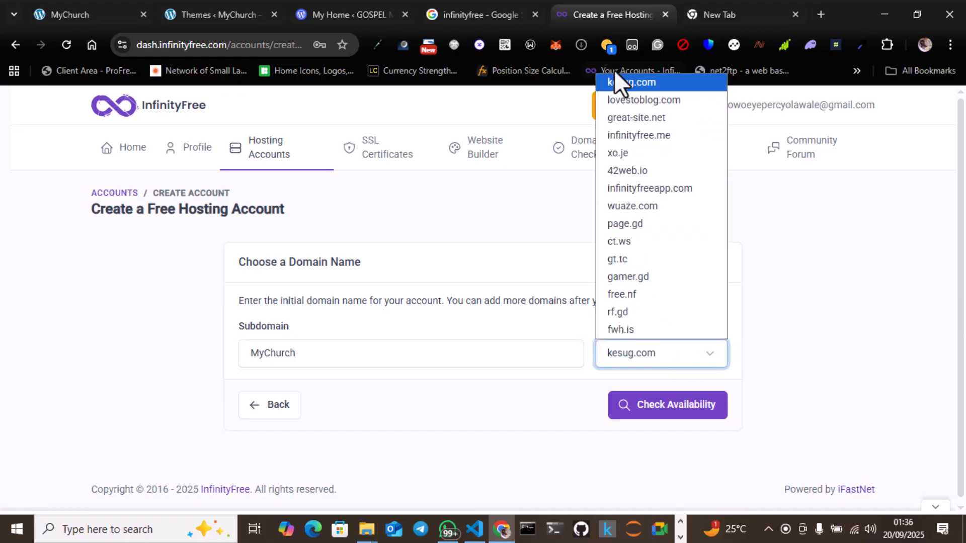
{"action": "key", "text": "F9"}
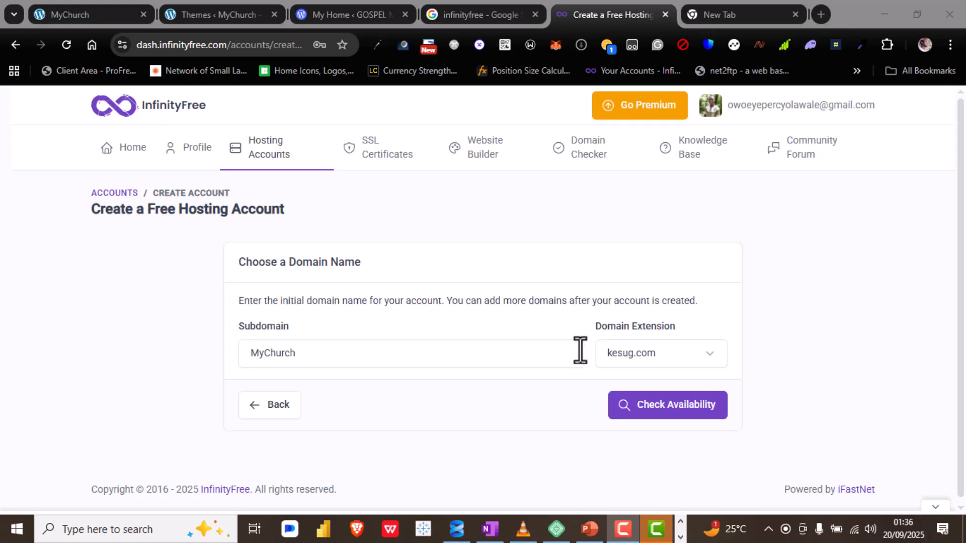
{"action": "left_click", "coordinate": [674, 349]}
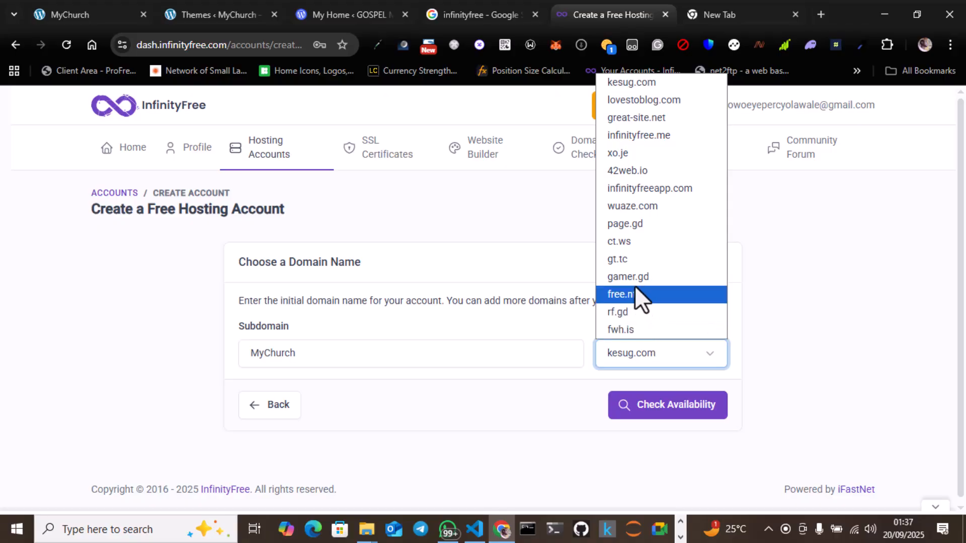
{"action": "left_click", "coordinate": [623, 330]}
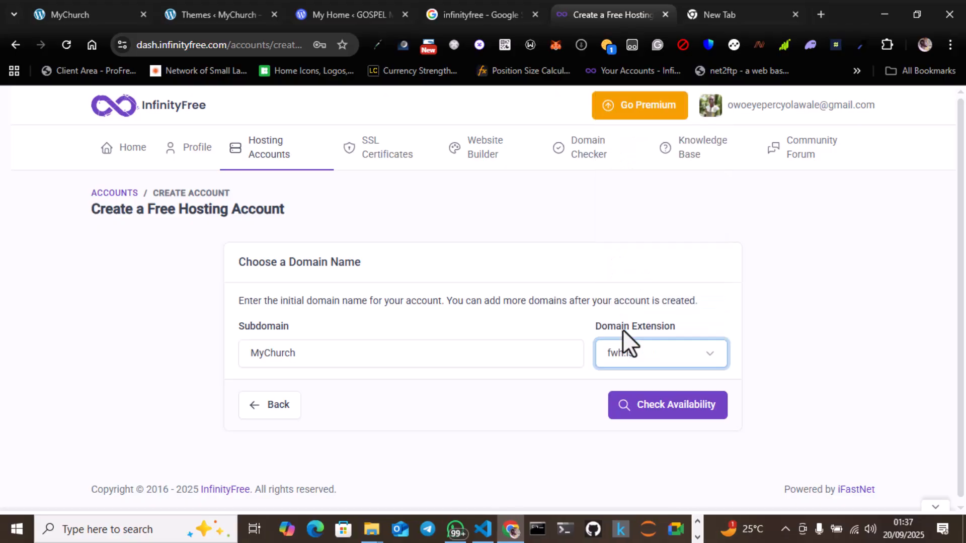
{"action": "left_click", "coordinate": [660, 406]}
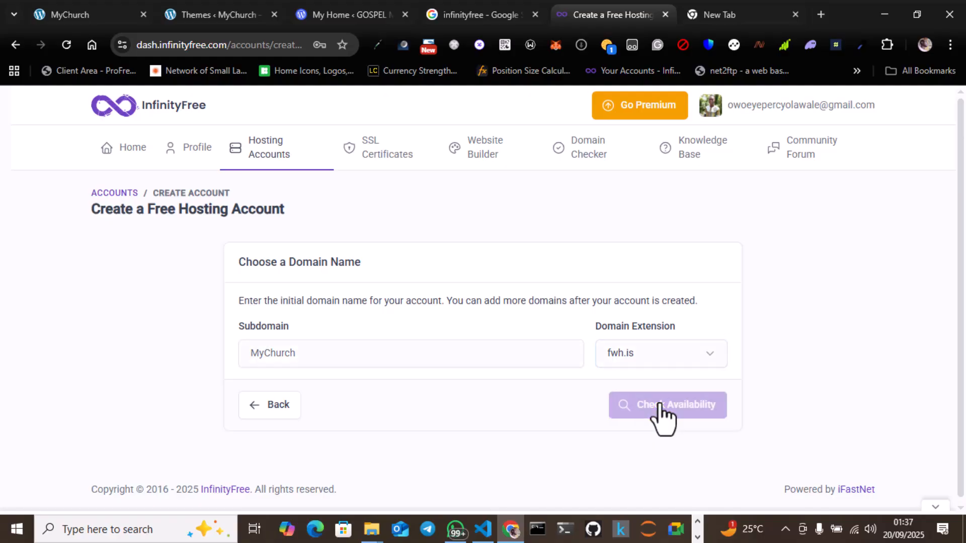
Step: Reveal the generated account password and replace it with a custom account password
{"action": "scroll", "coordinate": [513, 336], "scroll_direction": "down", "scroll_amount": 1}
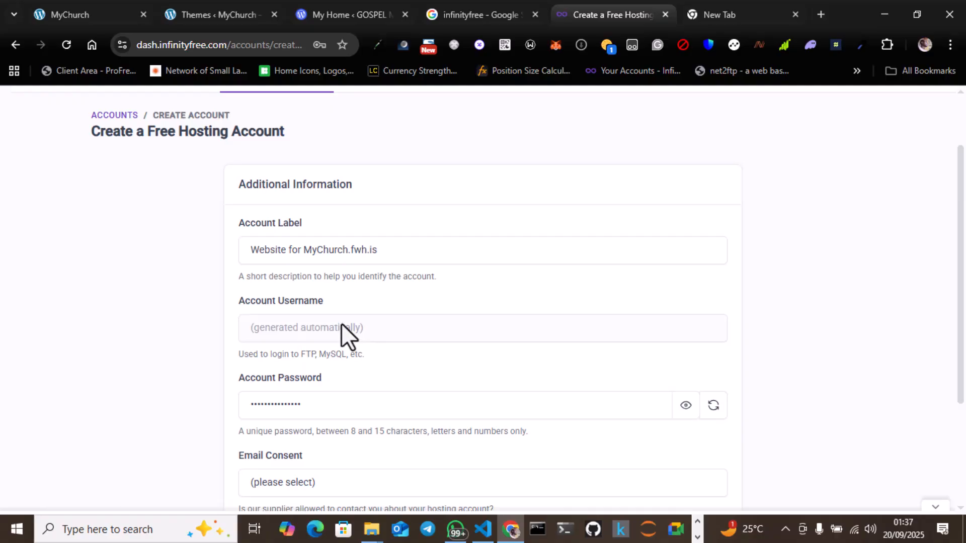
{"action": "scroll", "coordinate": [304, 330], "scroll_direction": "down", "scroll_amount": 1}
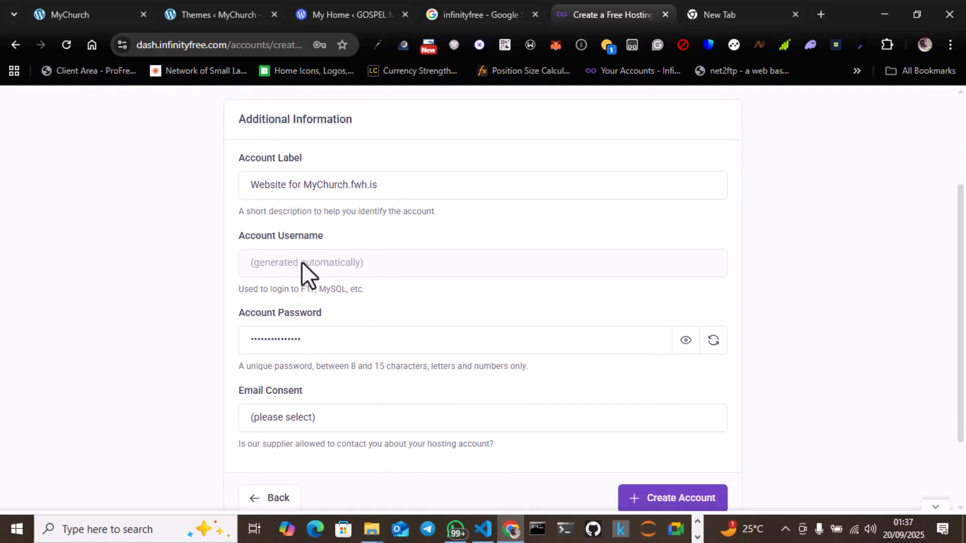
{"action": "scroll", "coordinate": [301, 261], "scroll_direction": "down", "scroll_amount": 1}
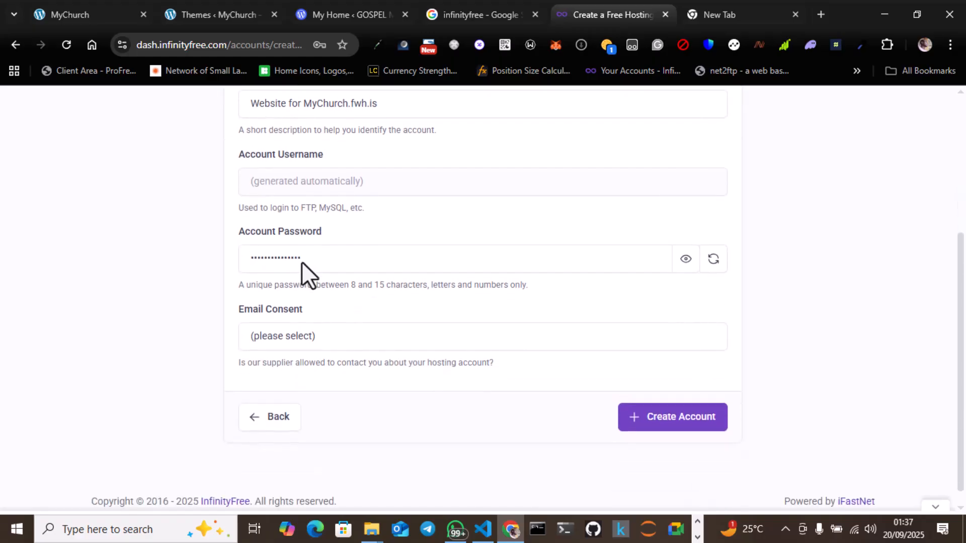
{"action": "left_click", "coordinate": [686, 258]}
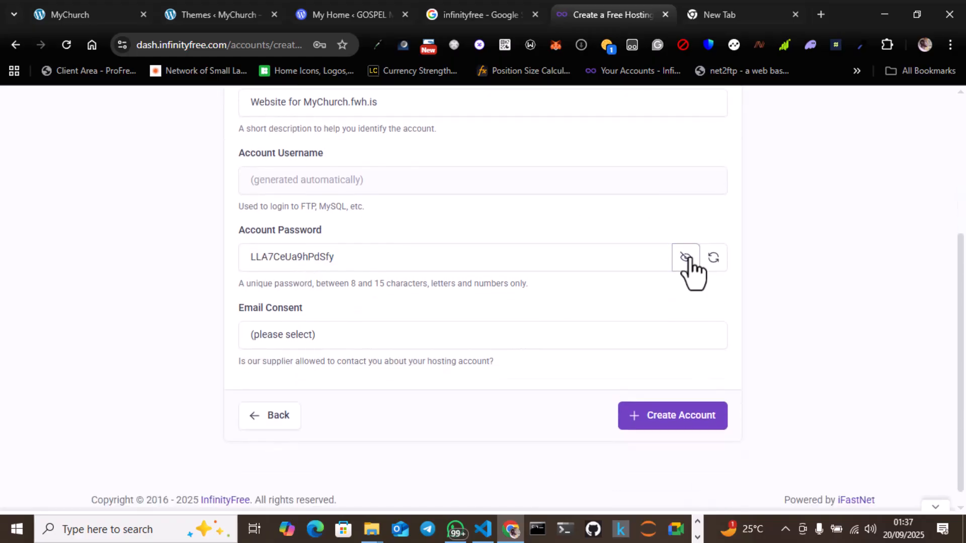
{"action": "double_click", "coordinate": [373, 258]}
{"action": "left_click", "coordinate": [373, 258]}
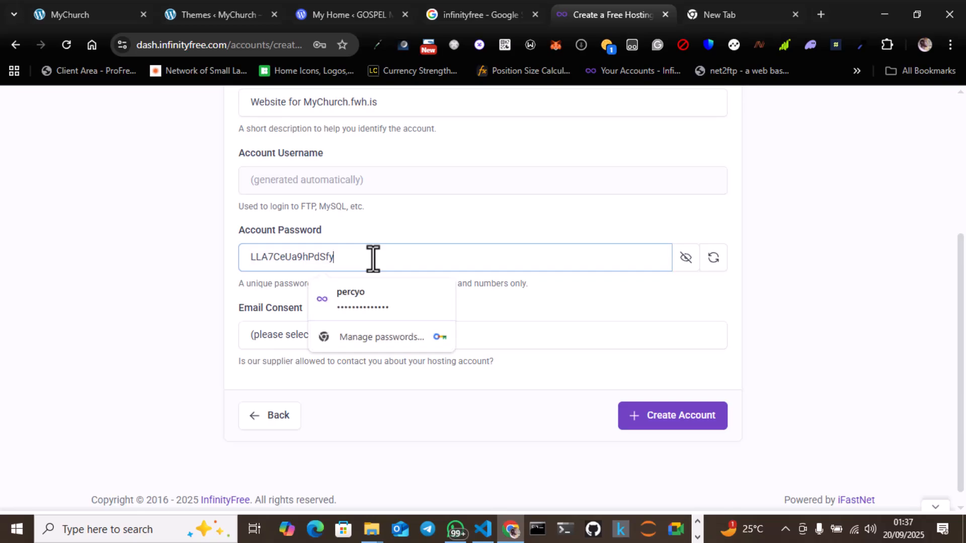
{"action": "key", "text": "BackSpace"}
{"action": "key", "text": "BackSpace"}
{"action": "key", "text": "BackSpace"}
{"action": "key", "text": "BackSpace"}
{"action": "key", "text": "BackSpace"}
{"action": "key", "text": "BackSpace"}
{"action": "key", "text": "BackSpace"}
{"action": "key", "text": "BackSpace"}
{"action": "key", "text": "BackSpace"}
{"action": "key", "text": "BackSpace"}
{"action": "key", "text": "BackSpace"}
{"action": "key", "text": "BackSpace"}
{"action": "key", "text": "BackSpace"}
{"action": "key", "text": "BackSpace"}
{"action": "key", "text": "BackSpace"}
{"action": "type", "text": "password1"}
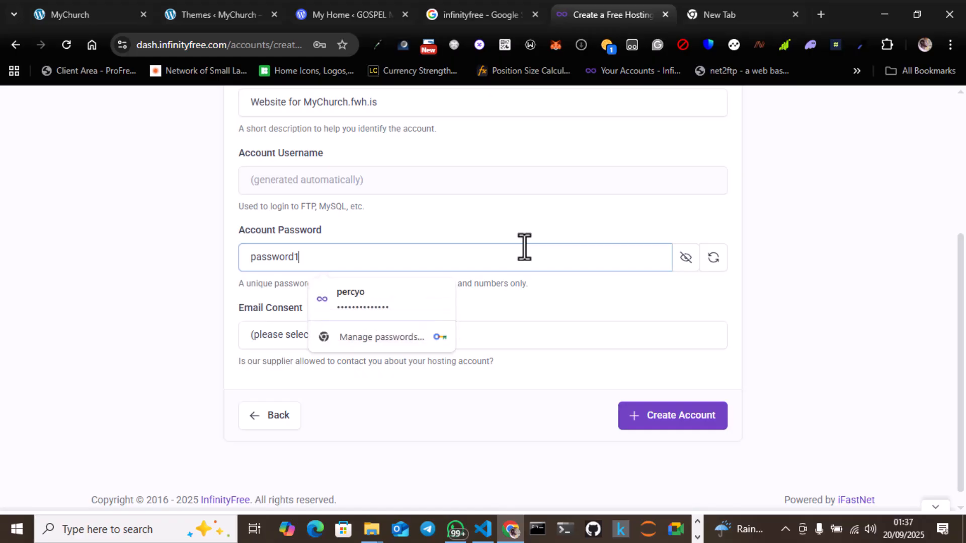
{"action": "left_click", "coordinate": [549, 231]}
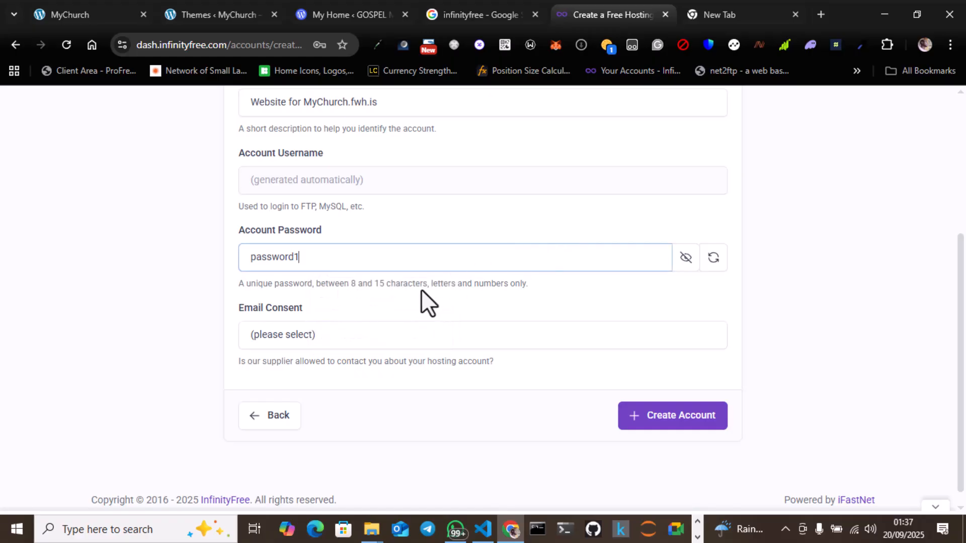
Step: Set the email consent to I Approve, review the additional information, and submit the hosting account for creation
{"action": "left_click", "coordinate": [309, 333]}
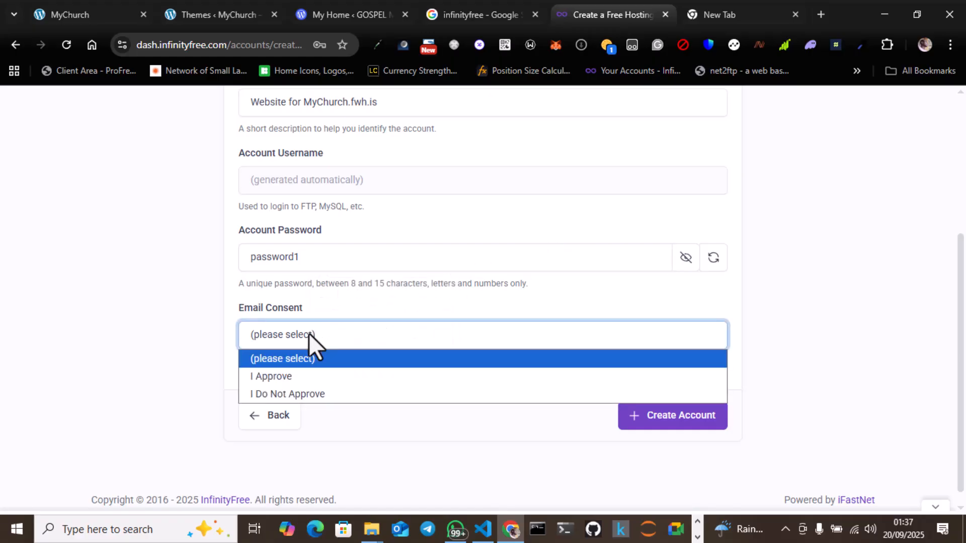
{"action": "left_click", "coordinate": [294, 375]}
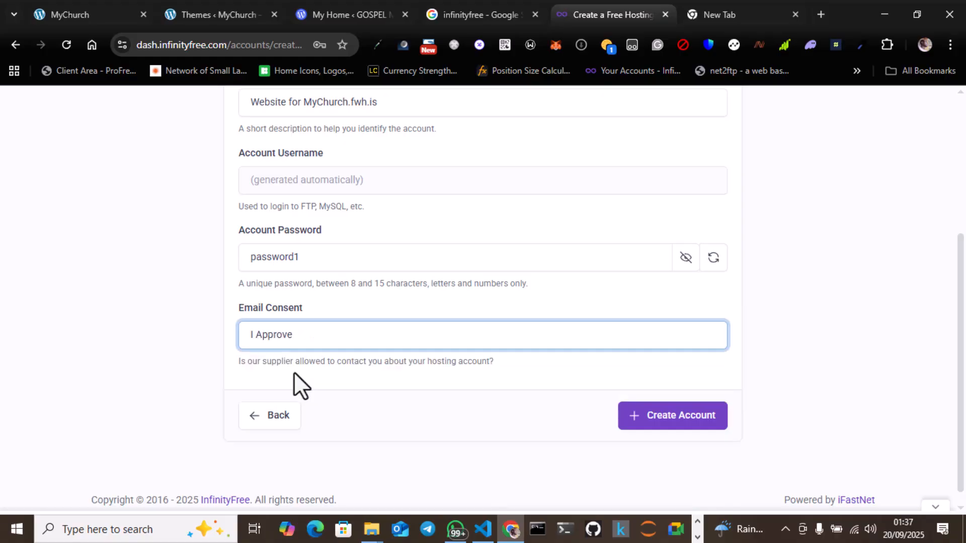
{"action": "scroll", "coordinate": [294, 373], "scroll_direction": "up", "scroll_amount": 3}
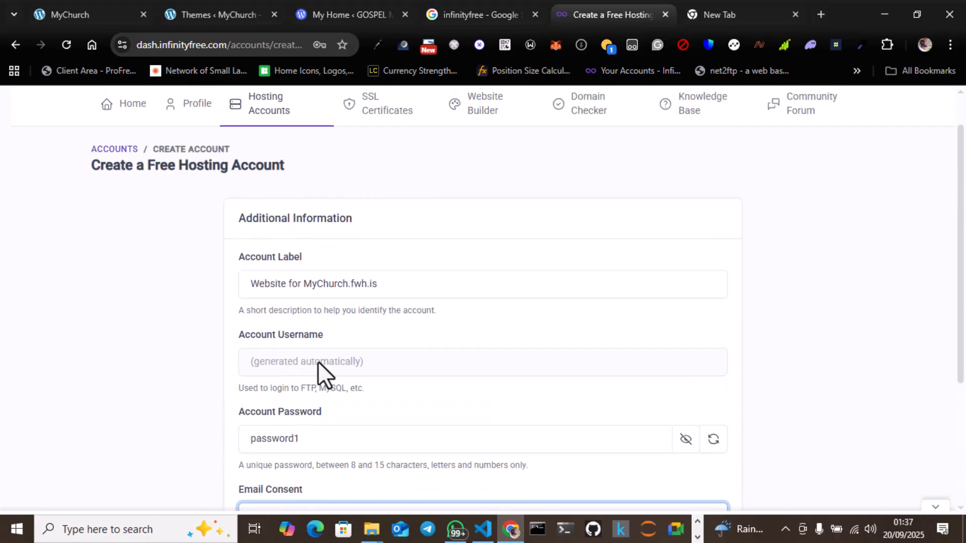
{"action": "scroll", "coordinate": [318, 361], "scroll_direction": "down", "scroll_amount": 3}
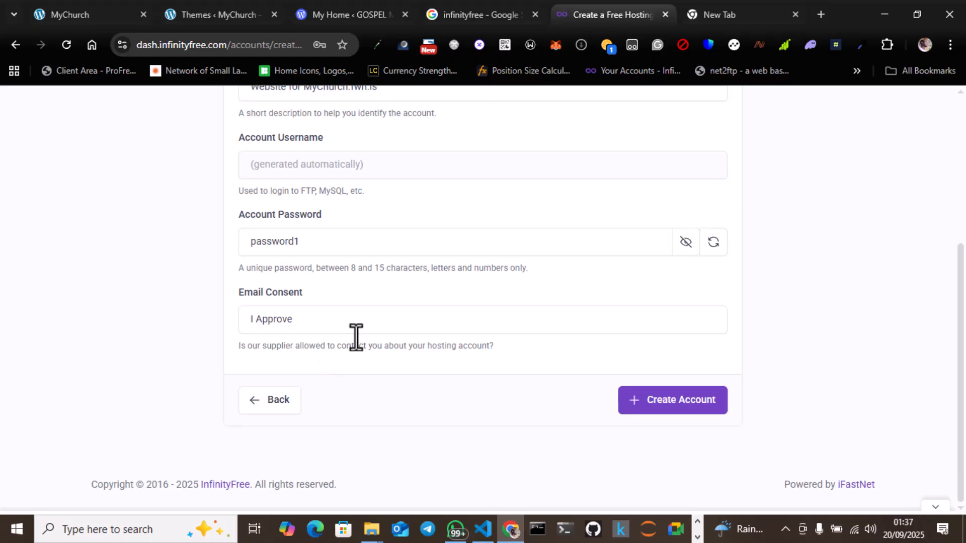
{"action": "scroll", "coordinate": [399, 315], "scroll_direction": "up", "scroll_amount": 1}
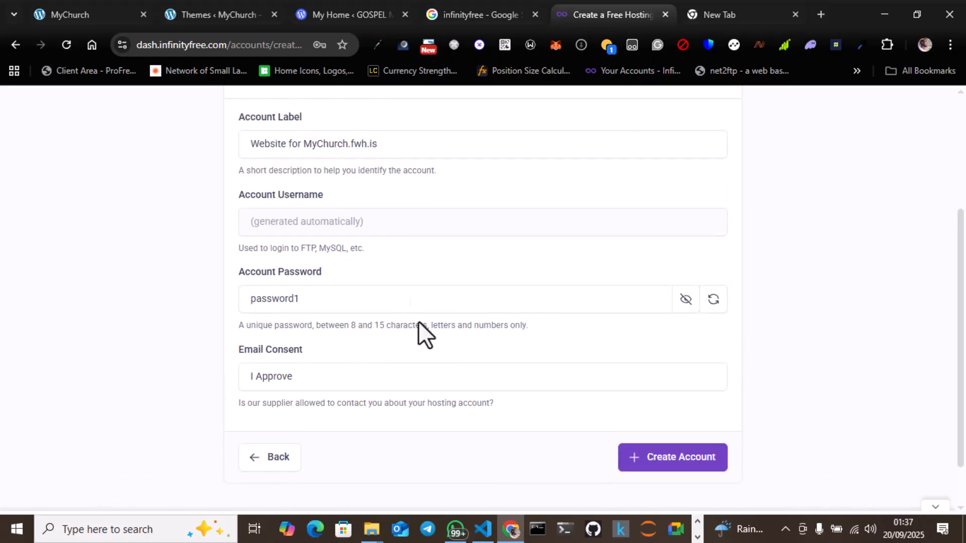
{"action": "left_click", "coordinate": [298, 377]}
{"action": "left_click", "coordinate": [298, 376]}
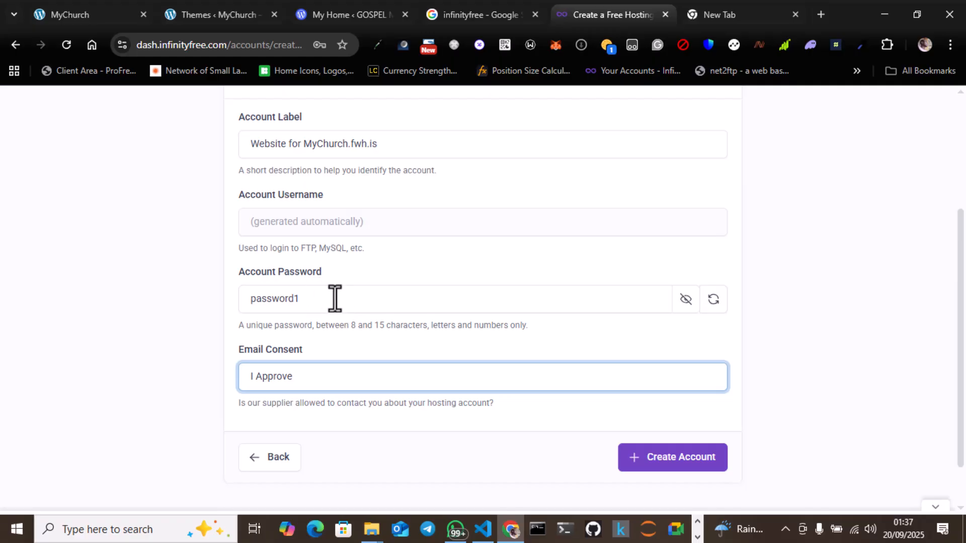
{"action": "scroll", "coordinate": [334, 297], "scroll_direction": "down", "scroll_amount": 1}
{"action": "left_click", "coordinate": [698, 400]}
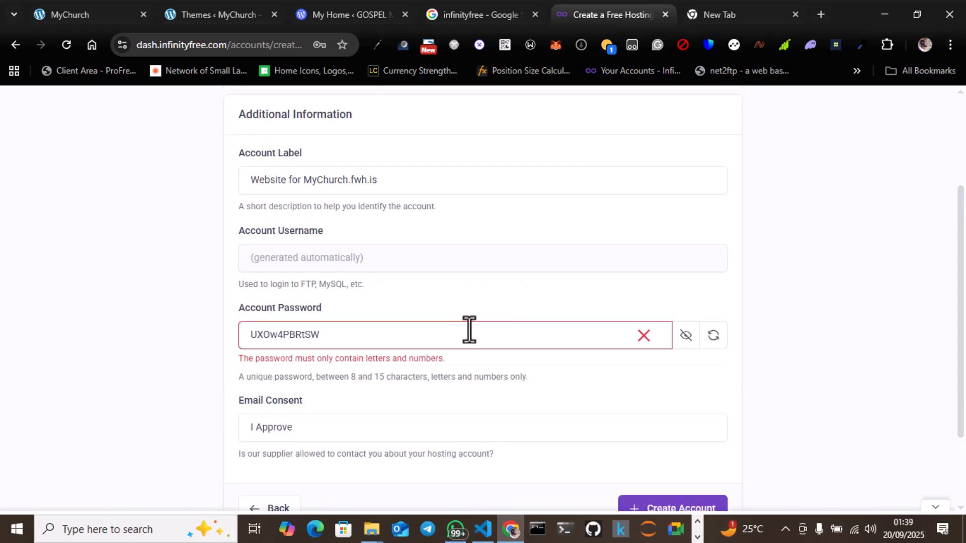
Step: Replace the account password with a strong, unique one and create the hosting account
{"action": "left_click", "coordinate": [451, 330]}
{"action": "key", "text": "ctrl+a"}
{"action": "key", "text": "ctrl+c"}
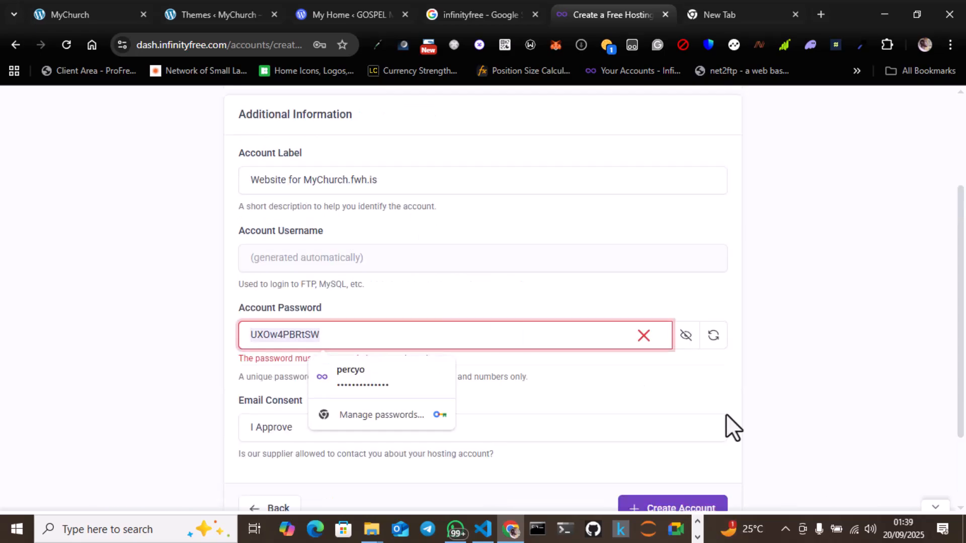
{"action": "left_click", "coordinate": [680, 505]}
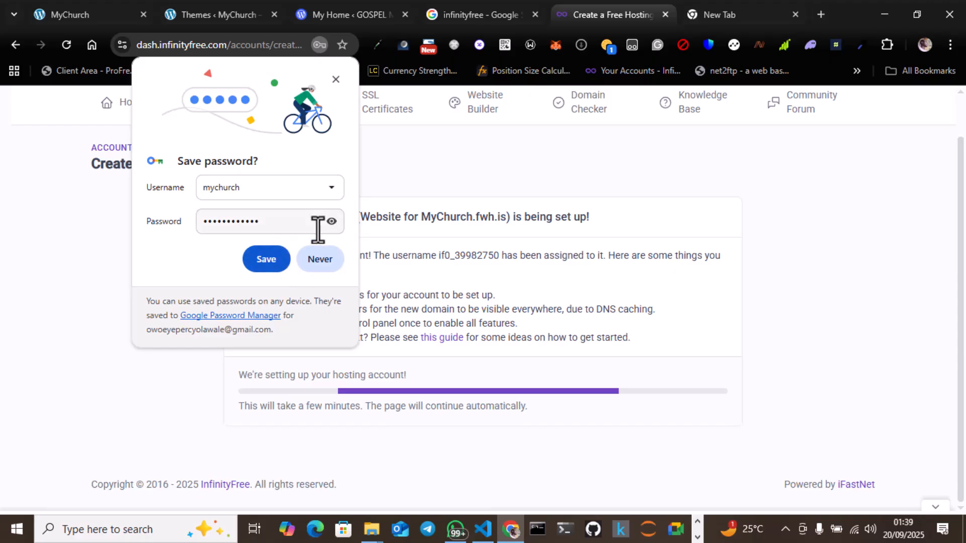
Step: Replace the password in the browser's save-password prompt with the hosting account password and save the credentials
{"action": "left_click", "coordinate": [333, 222]}
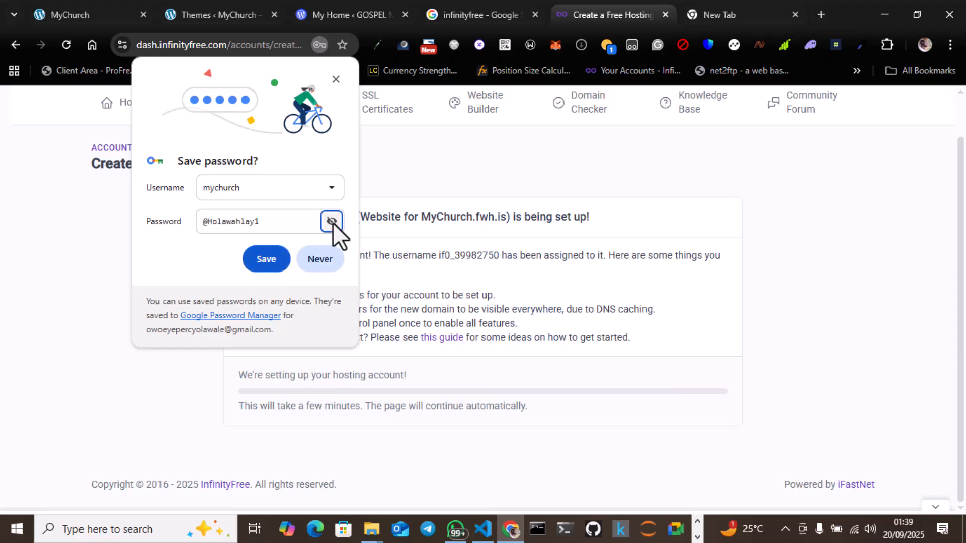
{"action": "double_click", "coordinate": [272, 222]}
{"action": "key", "text": "ctrl+v"}
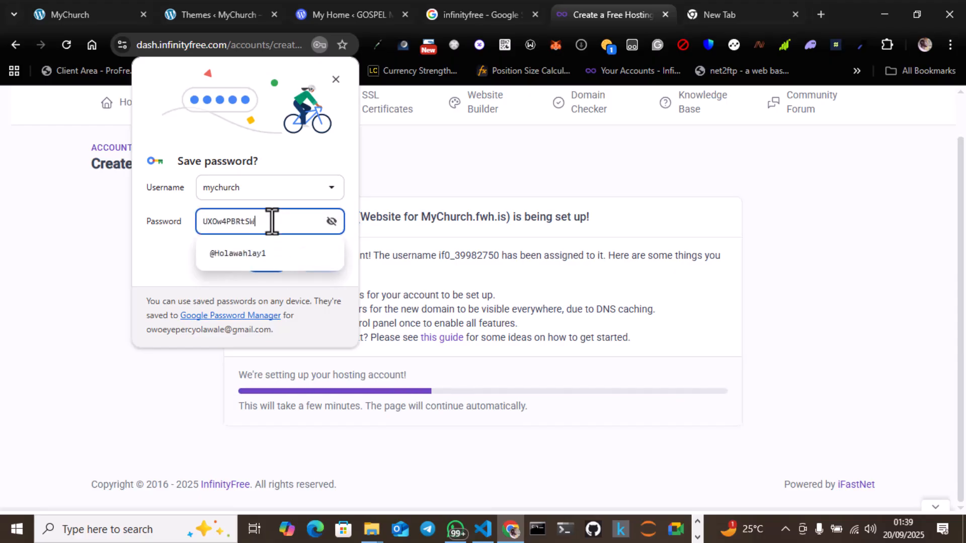
{"action": "left_click", "coordinate": [179, 255]}
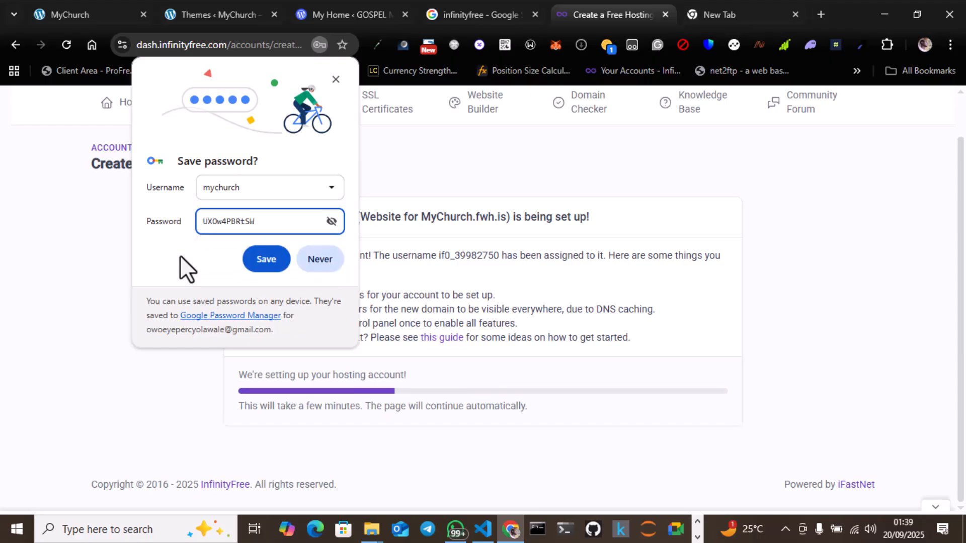
{"action": "left_click", "coordinate": [268, 261]}
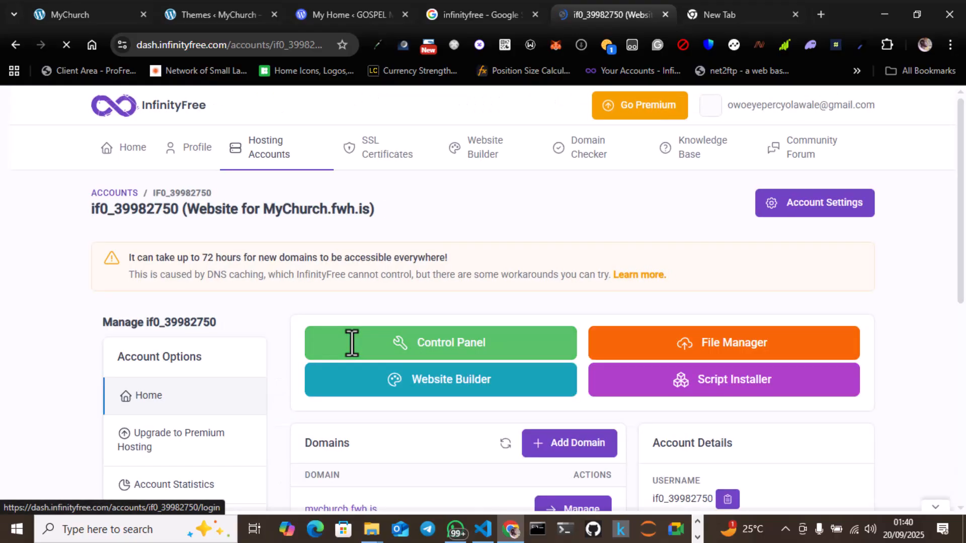
Step: Open the management page of the mychurch.fwh.is domain and examine its domain options and directory status
{"action": "scroll", "coordinate": [352, 342], "scroll_direction": "down", "scroll_amount": 3}
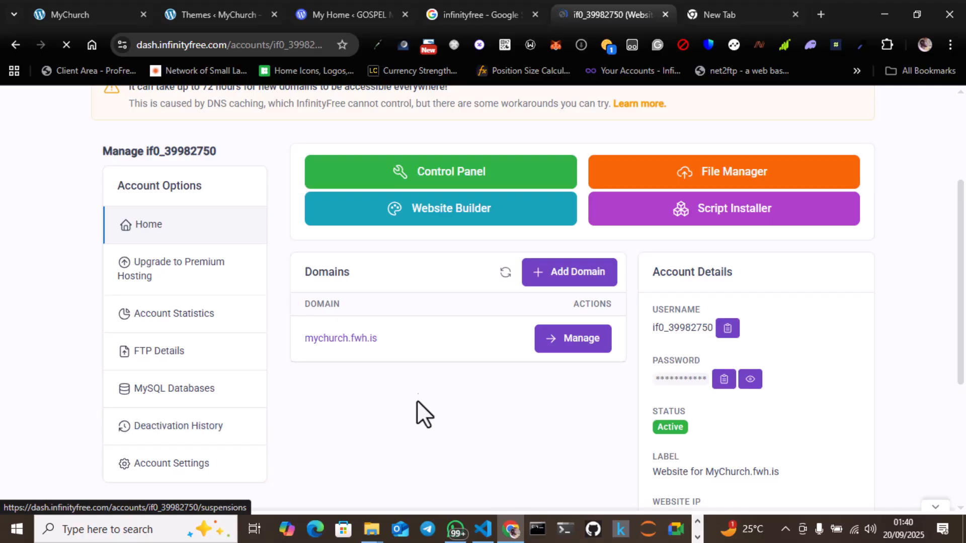
{"action": "right_click", "coordinate": [354, 343]}
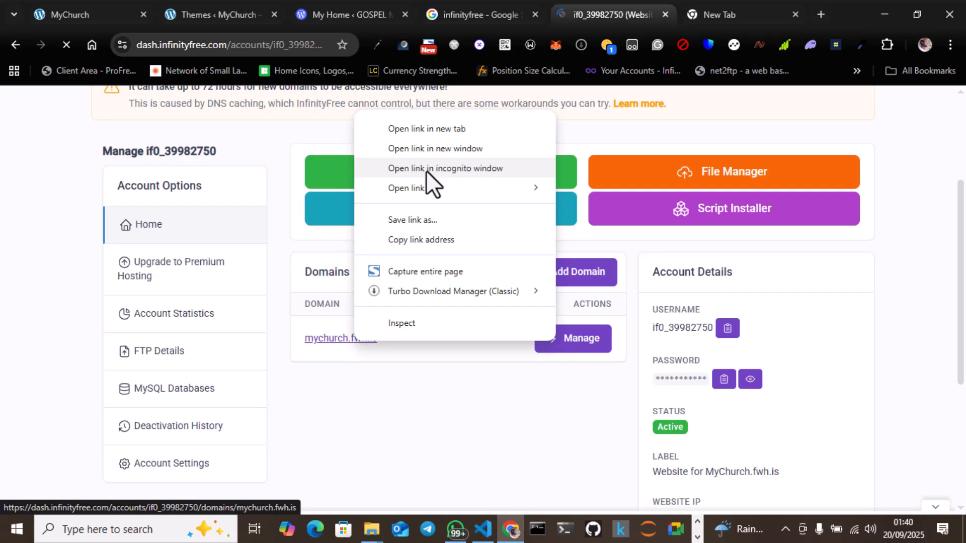
{"action": "mouse_move", "coordinate": [427, 192]}
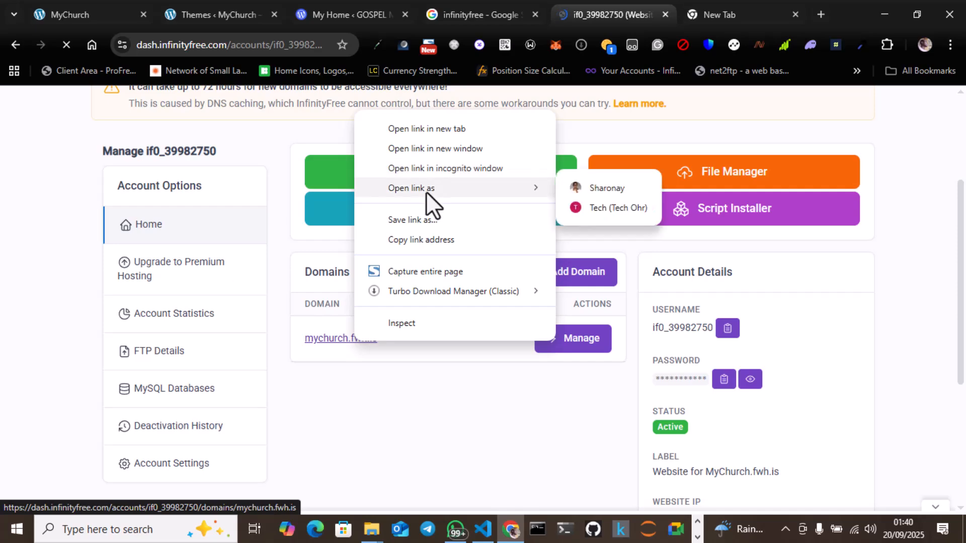
{"action": "left_click", "coordinate": [340, 338]}
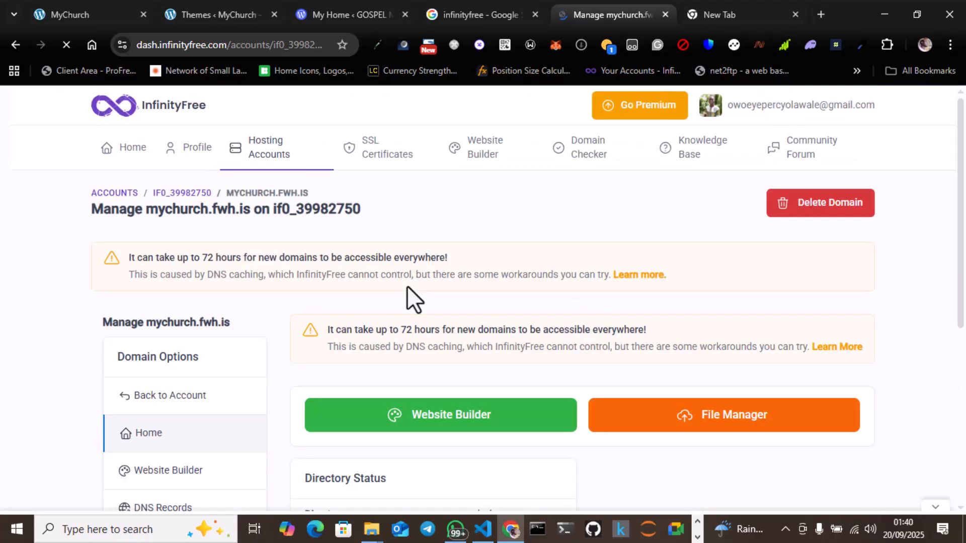
{"action": "scroll", "coordinate": [407, 286], "scroll_direction": "down", "scroll_amount": 5}
{"action": "scroll", "coordinate": [407, 285], "scroll_direction": "up", "scroll_amount": 5}
{"action": "scroll", "coordinate": [251, 215], "scroll_direction": "down", "scroll_amount": 2}
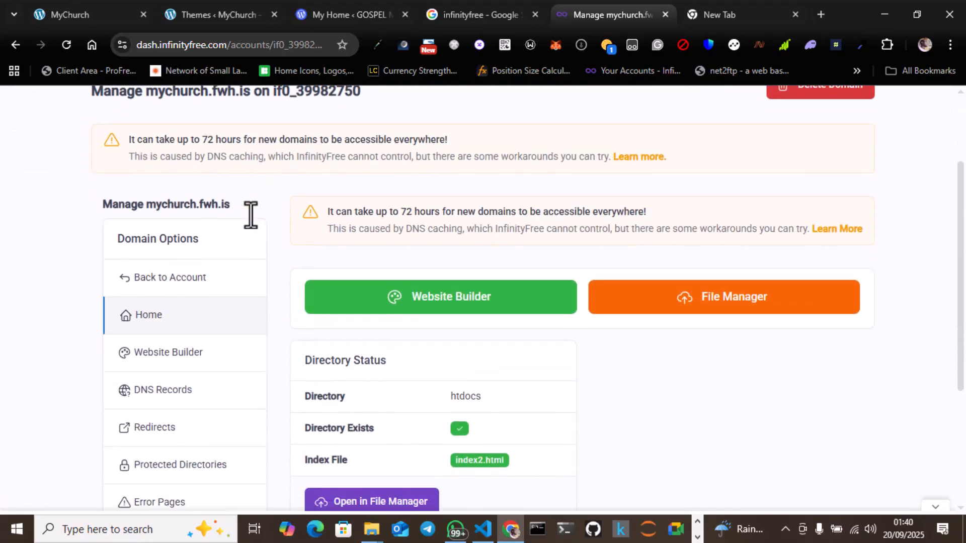
{"action": "scroll", "coordinate": [250, 215], "scroll_direction": "down", "scroll_amount": 1}
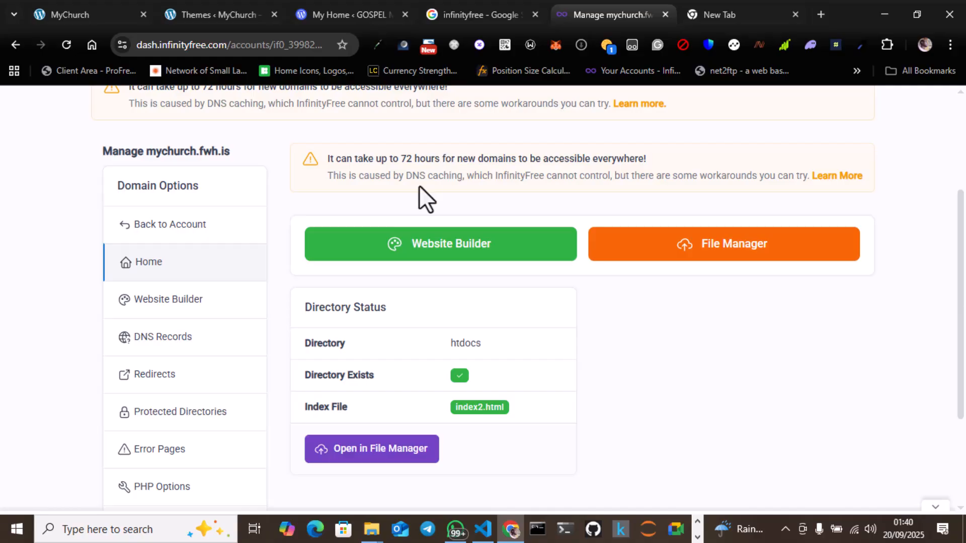
{"action": "scroll", "coordinate": [418, 185], "scroll_direction": "up", "scroll_amount": 1}
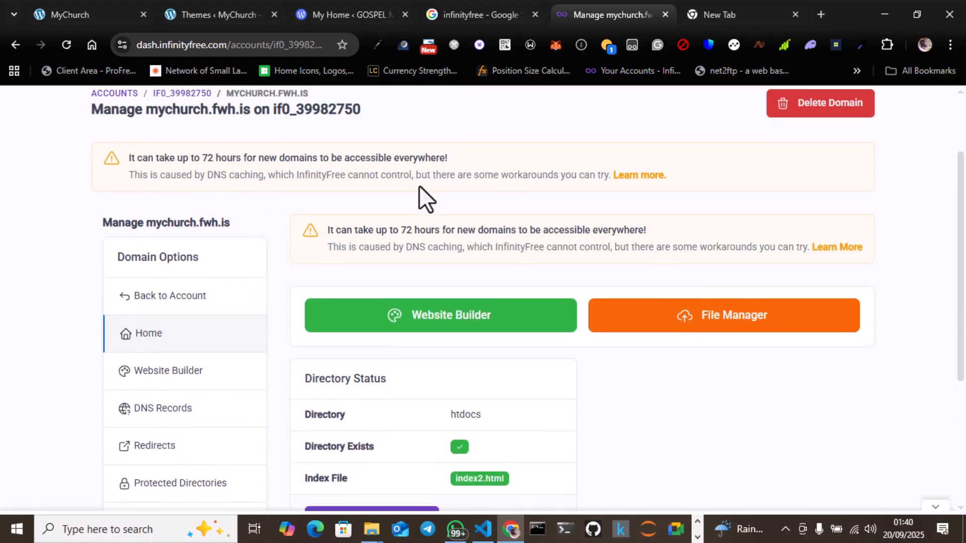
Step: Return from the domain page to the hosting account, open its control panel, and approve receiving service emails
{"action": "scroll", "coordinate": [419, 186], "scroll_direction": "down", "scroll_amount": 3}
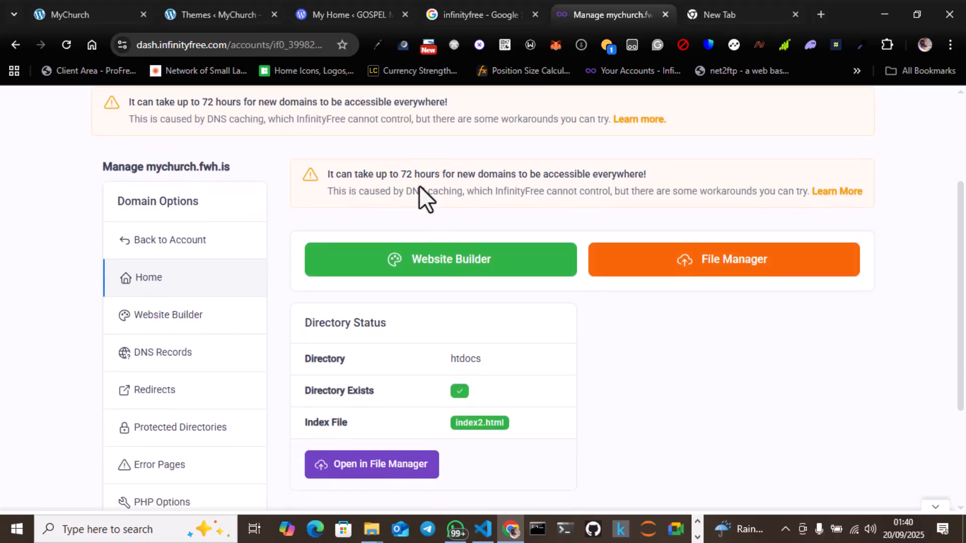
{"action": "scroll", "coordinate": [419, 186], "scroll_direction": "down", "scroll_amount": 1}
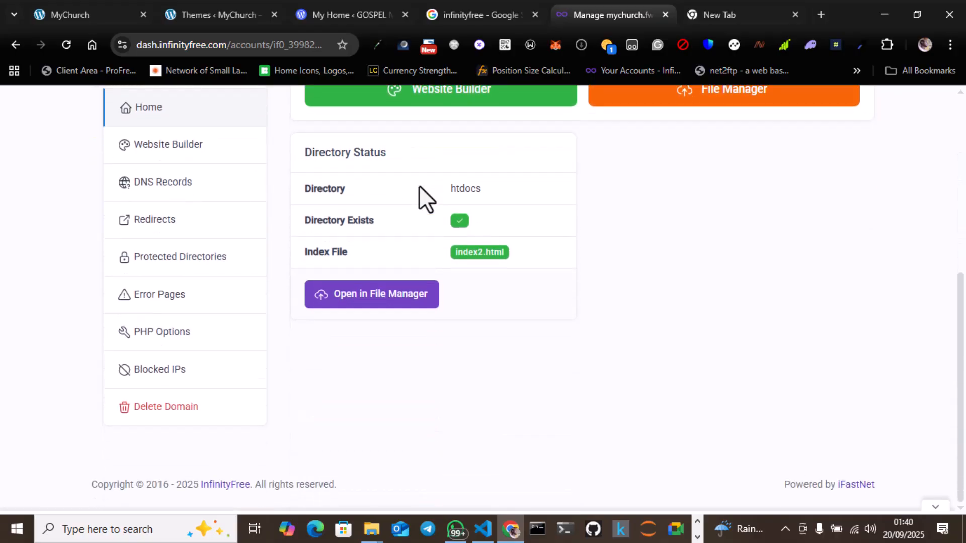
{"action": "scroll", "coordinate": [419, 186], "scroll_direction": "up", "scroll_amount": 2}
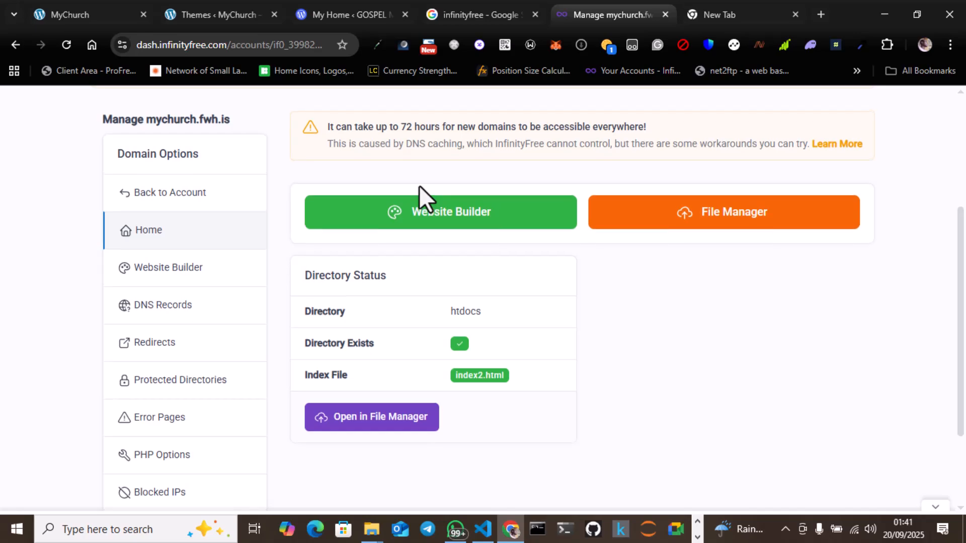
{"action": "scroll", "coordinate": [418, 185], "scroll_direction": "up", "scroll_amount": 3}
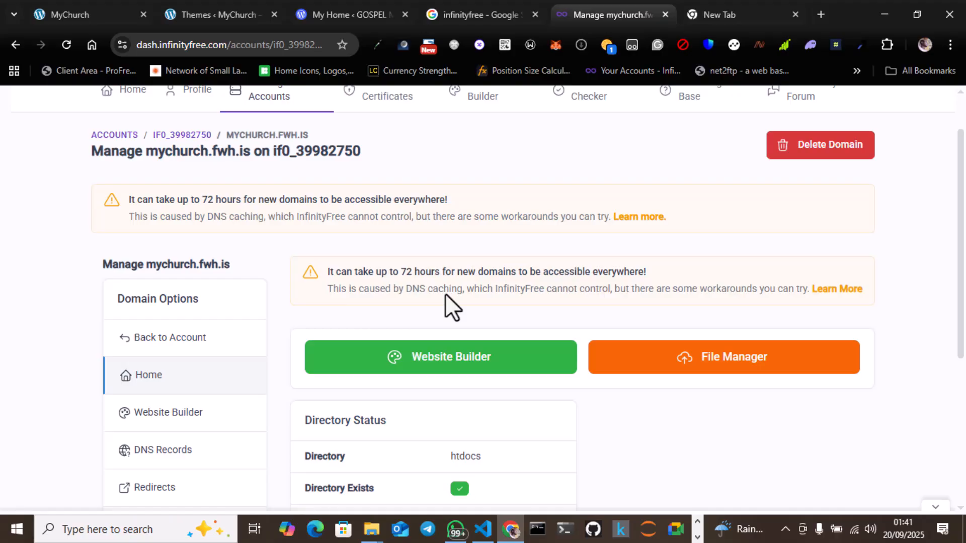
{"action": "left_click", "coordinate": [172, 332]}
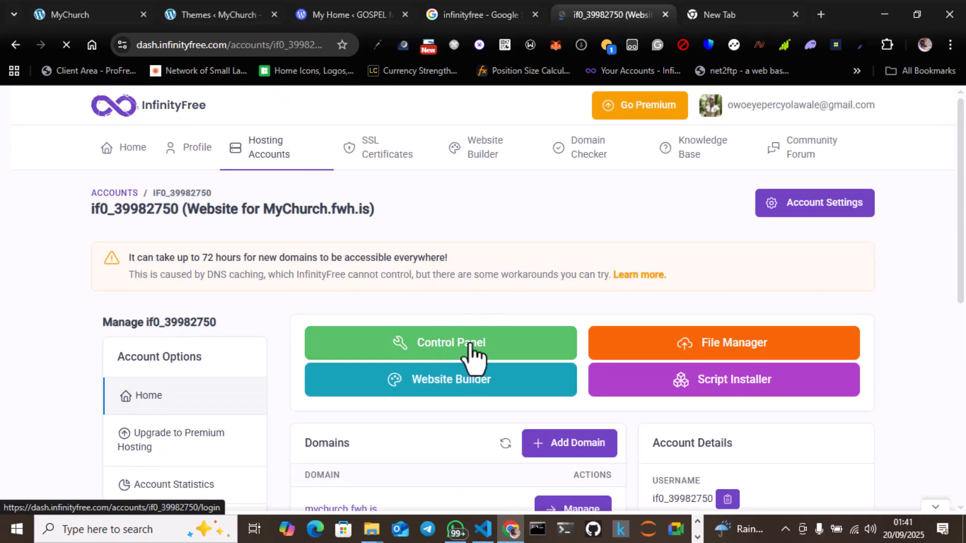
{"action": "left_click", "coordinate": [471, 355]}
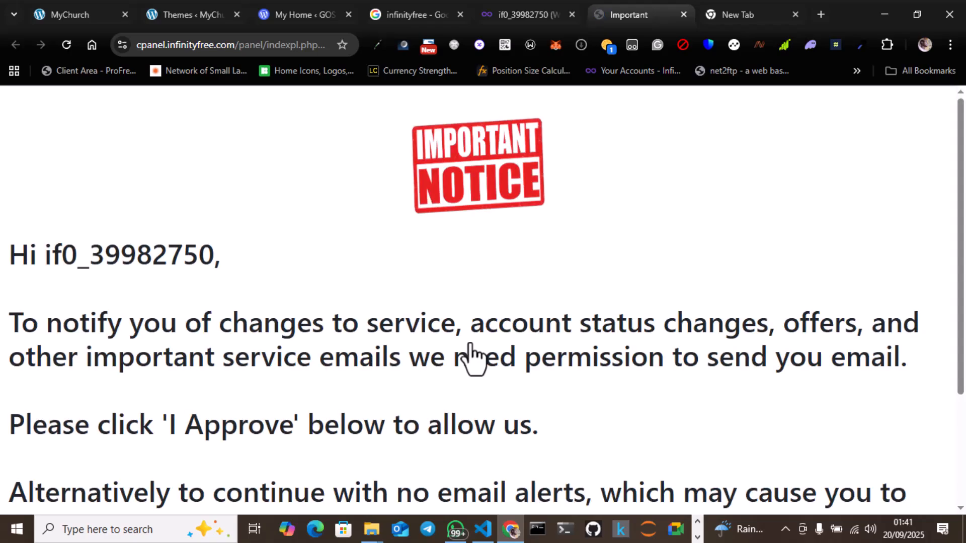
{"action": "scroll", "coordinate": [471, 359], "scroll_direction": "down", "scroll_amount": 3}
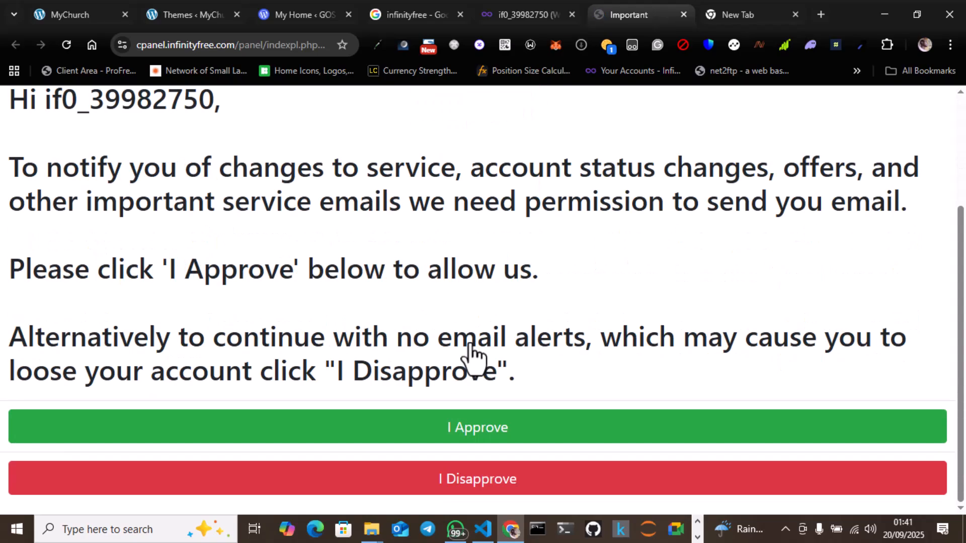
{"action": "left_click", "coordinate": [509, 427]}
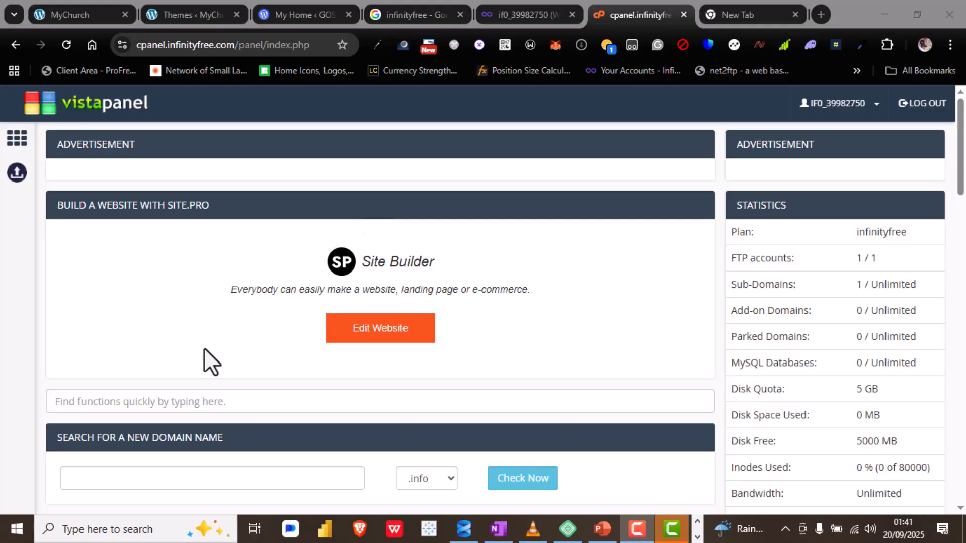
Step: Examine the control panel's sections, including files, databases, domains, software, advanced and support tools
{"action": "scroll", "coordinate": [206, 359], "scroll_direction": "down", "scroll_amount": 5}
{"action": "scroll", "coordinate": [203, 348], "scroll_direction": "down", "scroll_amount": 15}
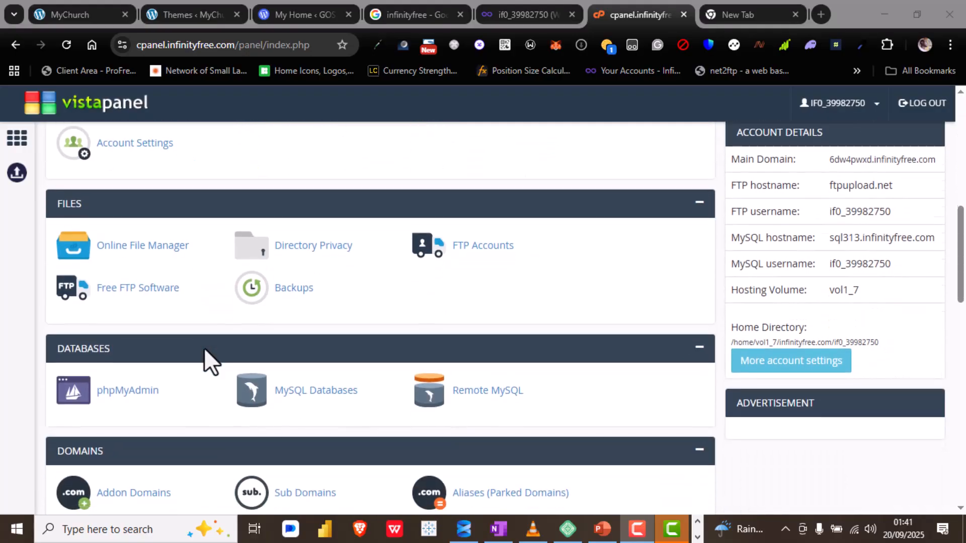
{"action": "scroll", "coordinate": [204, 349], "scroll_direction": "down", "scroll_amount": 6}
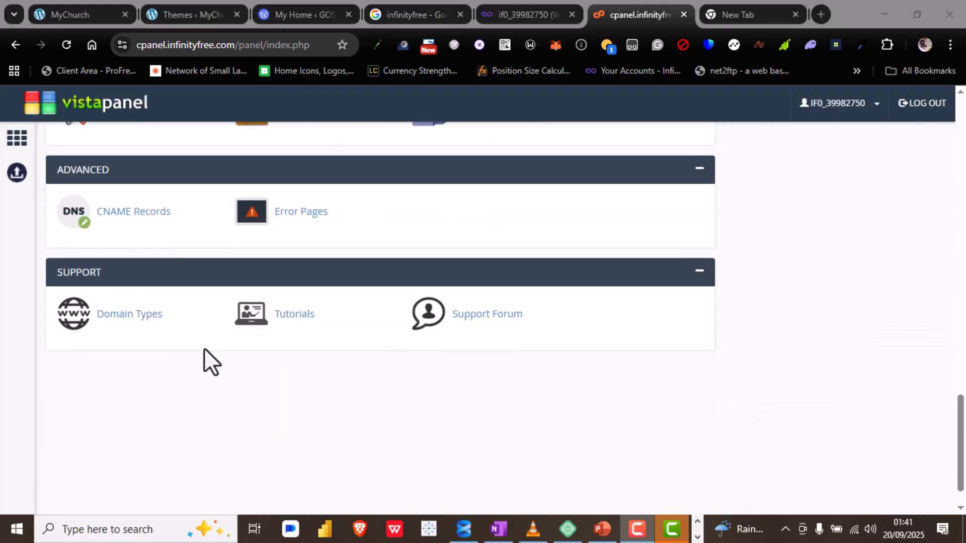
{"action": "scroll", "coordinate": [204, 348], "scroll_direction": "up", "scroll_amount": 14}
{"action": "scroll", "coordinate": [203, 348], "scroll_direction": "up", "scroll_amount": 8}
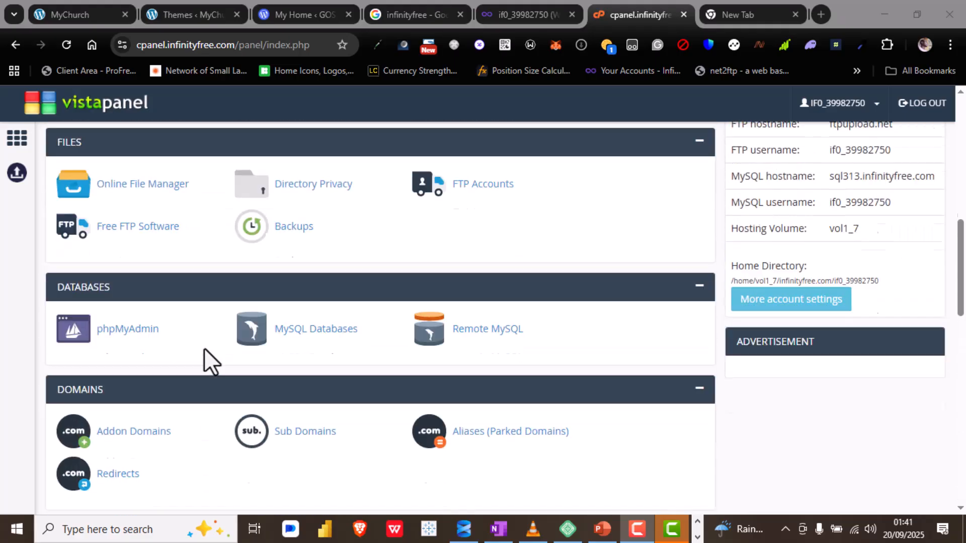
{"action": "scroll", "coordinate": [202, 312], "scroll_direction": "up", "scroll_amount": 1}
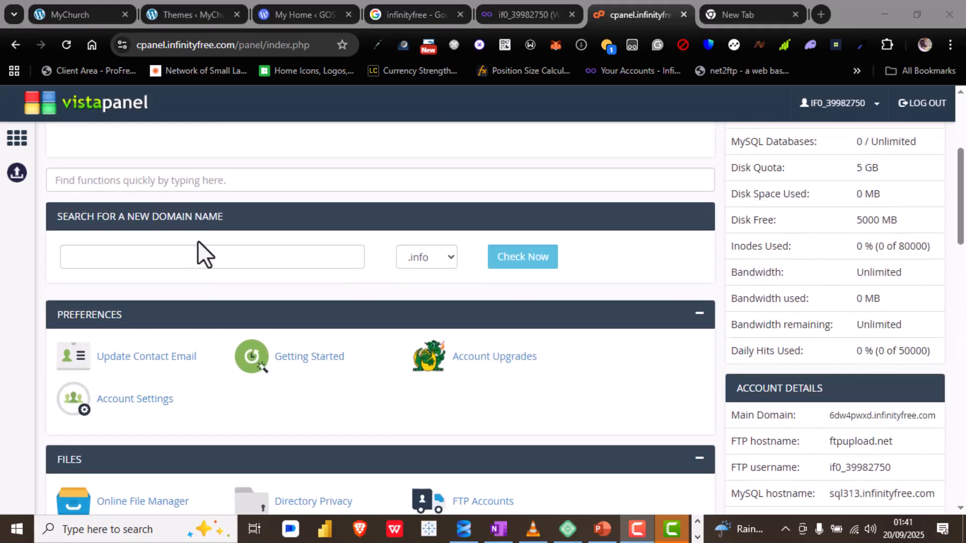
{"action": "scroll", "coordinate": [198, 241], "scroll_direction": "down", "scroll_amount": 5}
{"action": "scroll", "coordinate": [197, 240], "scroll_direction": "down", "scroll_amount": 6}
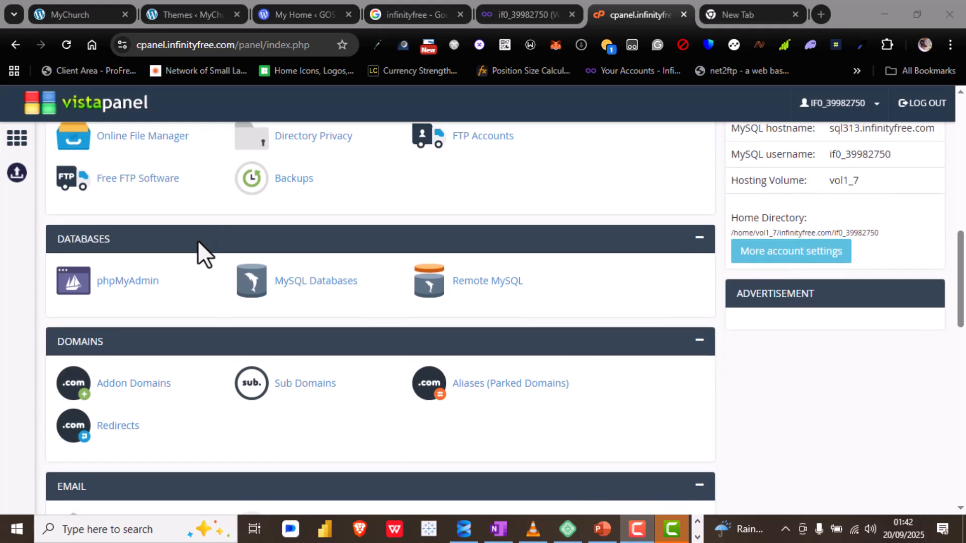
{"action": "scroll", "coordinate": [197, 239], "scroll_direction": "down", "scroll_amount": 7}
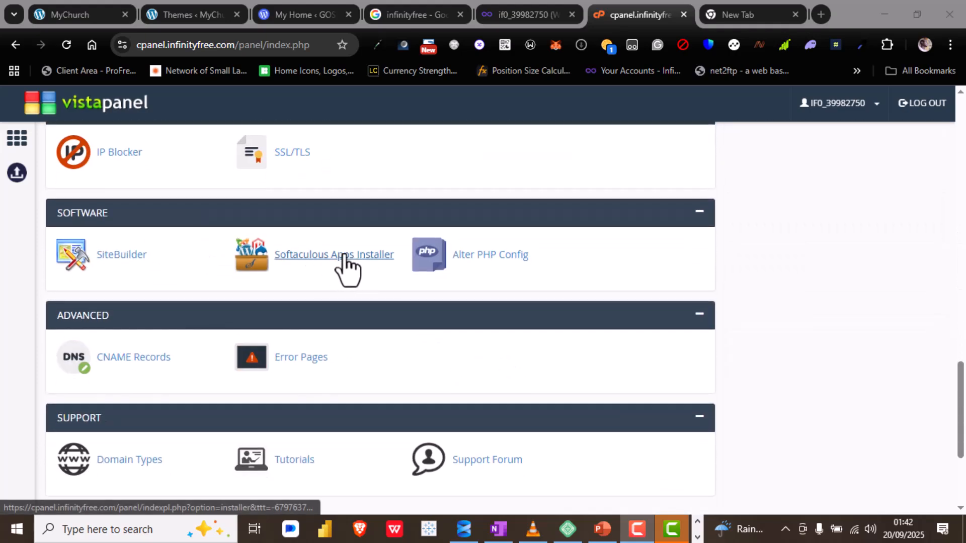
{"action": "scroll", "coordinate": [366, 255], "scroll_direction": "up", "scroll_amount": 13}
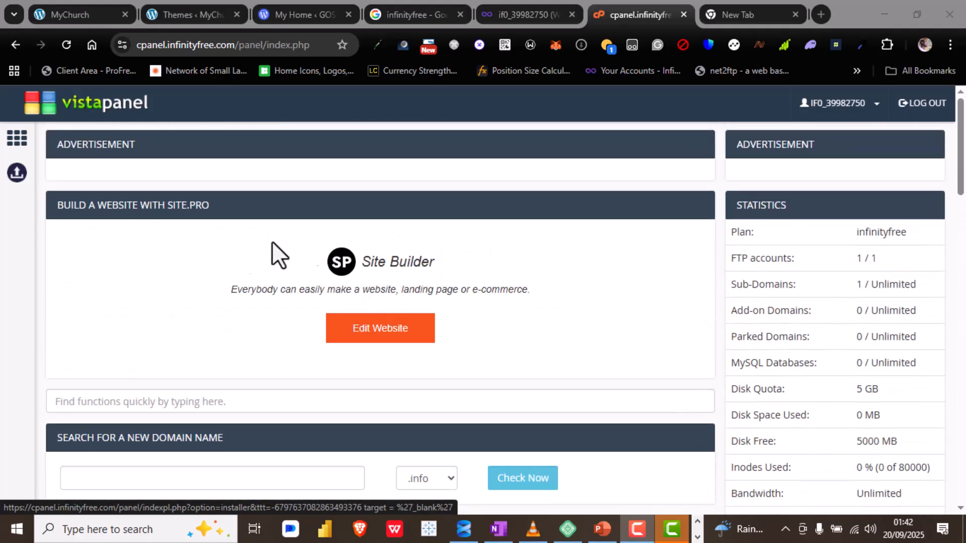
{"action": "scroll", "coordinate": [141, 301], "scroll_direction": "down", "scroll_amount": 2}
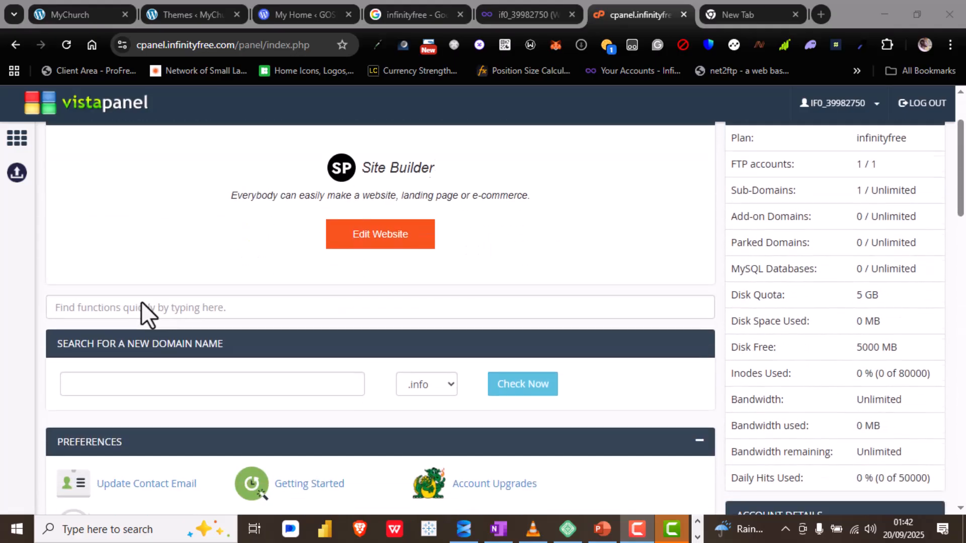
{"action": "scroll", "coordinate": [169, 380], "scroll_direction": "up", "scroll_amount": 2}
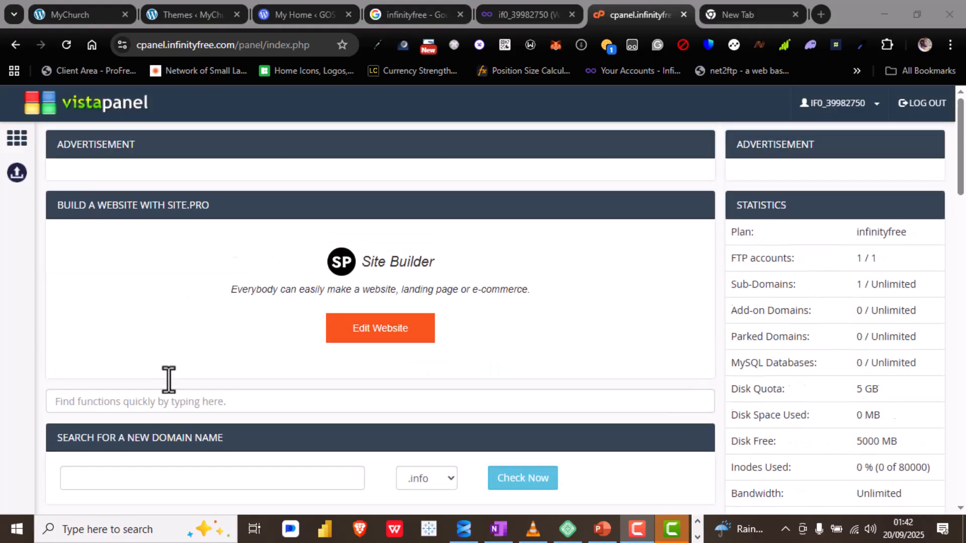
{"action": "scroll", "coordinate": [168, 380], "scroll_direction": "down", "scroll_amount": 6}
{"action": "scroll", "coordinate": [168, 380], "scroll_direction": "up", "scroll_amount": 6}
Step: Search the control panel functions for "softa" and open the Softaculous Apps Installer
{"action": "left_click", "coordinate": [196, 393]}
{"action": "type", "text": "softa"}
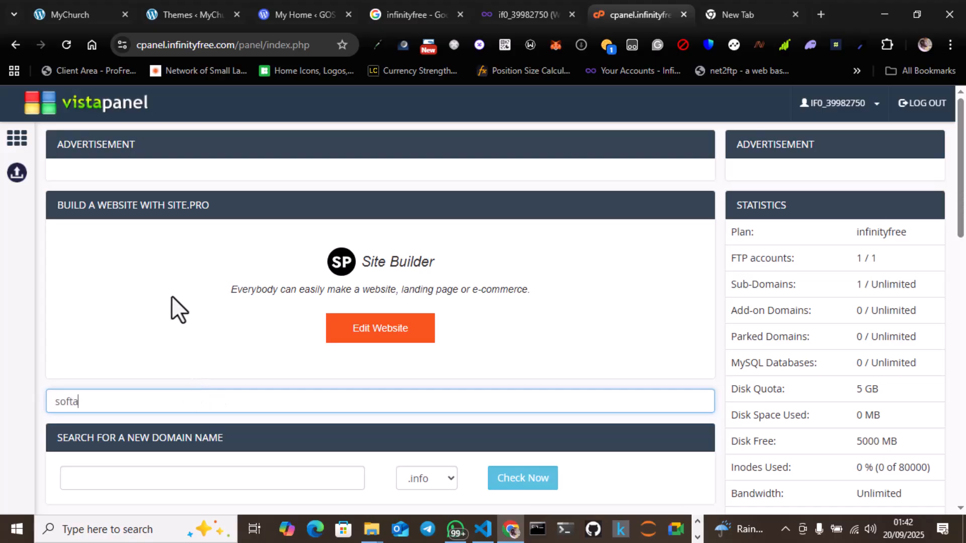
{"action": "scroll", "coordinate": [171, 296], "scroll_direction": "down", "scroll_amount": 4}
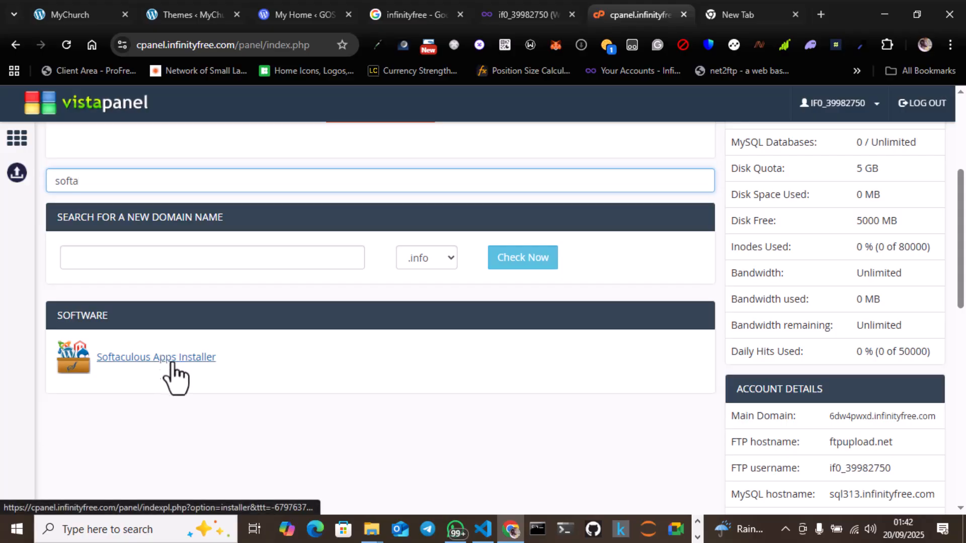
{"action": "left_click", "coordinate": [161, 358]}
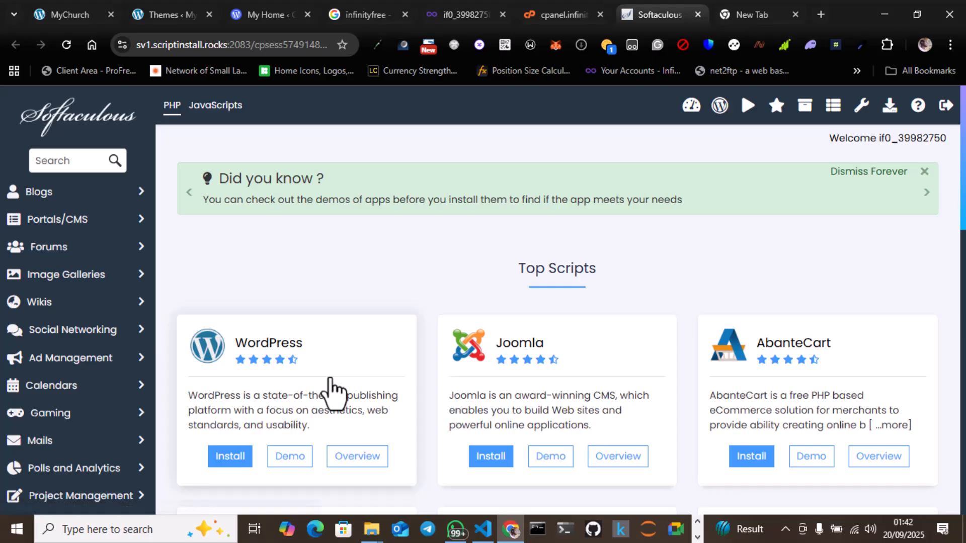
Step: Look through the Top Scripts in Softaculous and open the installation form for WordPress
{"action": "scroll", "coordinate": [332, 387], "scroll_direction": "down", "scroll_amount": 2}
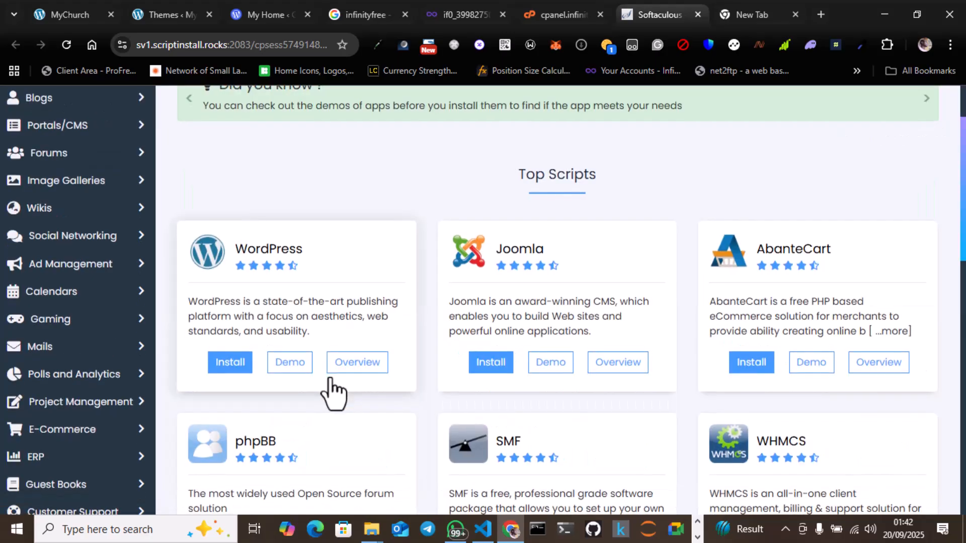
{"action": "scroll", "coordinate": [333, 394], "scroll_direction": "down", "scroll_amount": 1}
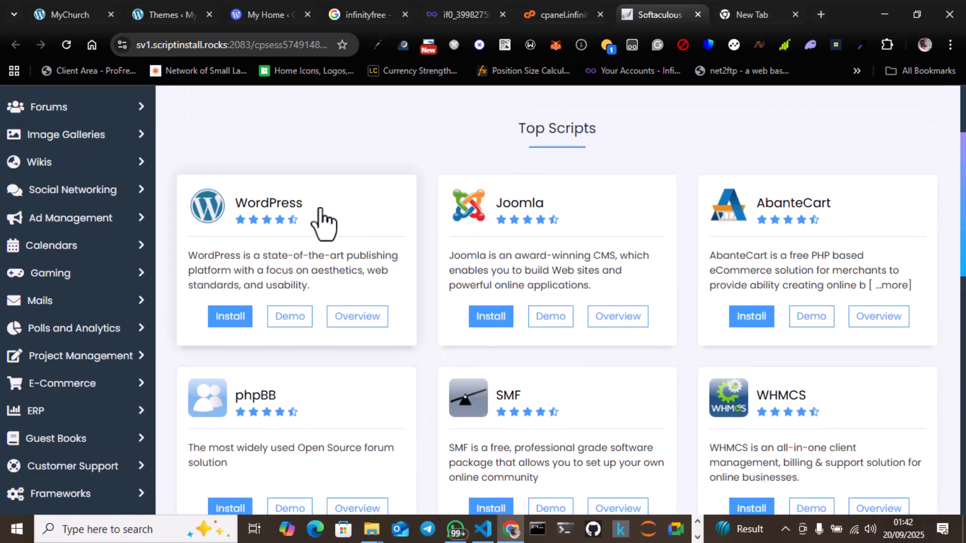
{"action": "scroll", "coordinate": [559, 397], "scroll_direction": "down", "scroll_amount": 2}
{"action": "scroll", "coordinate": [558, 398], "scroll_direction": "down", "scroll_amount": 12}
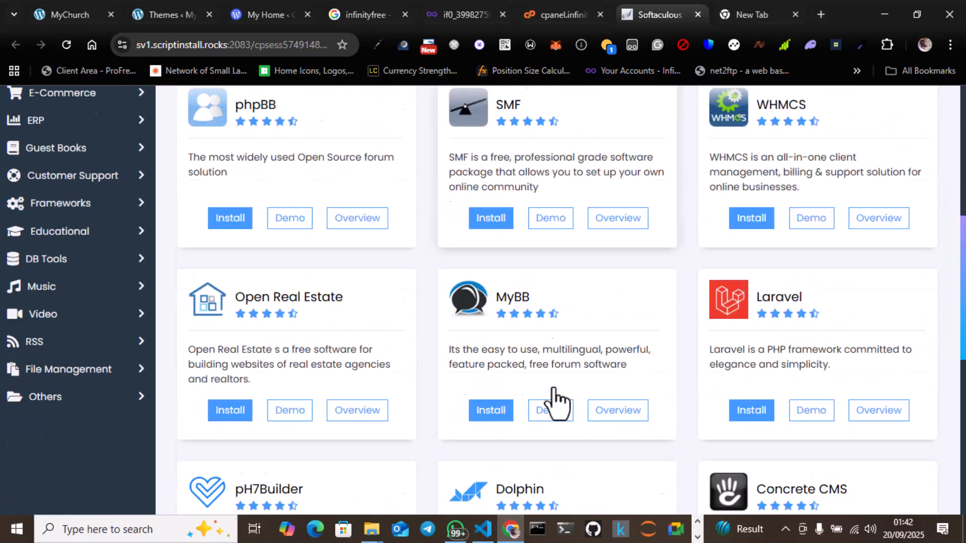
{"action": "scroll", "coordinate": [557, 401], "scroll_direction": "down", "scroll_amount": 1}
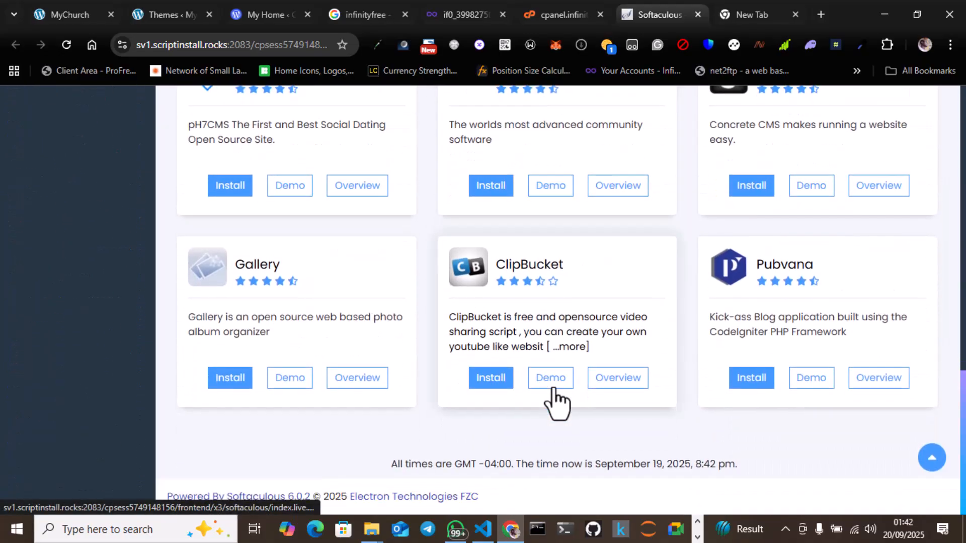
{"action": "scroll", "coordinate": [557, 401], "scroll_direction": "up", "scroll_amount": 12}
{"action": "scroll", "coordinate": [557, 401], "scroll_direction": "up", "scroll_amount": 4}
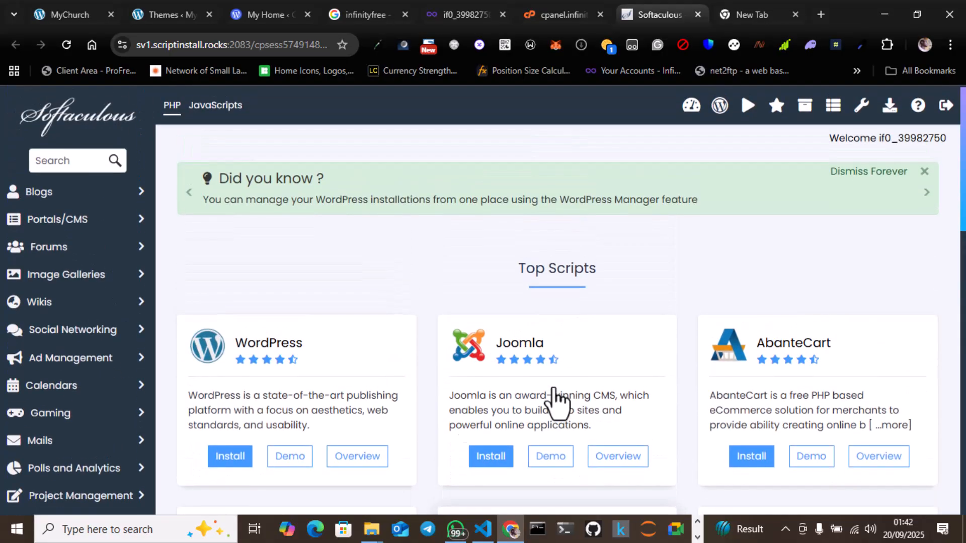
{"action": "left_click", "coordinate": [226, 458]}
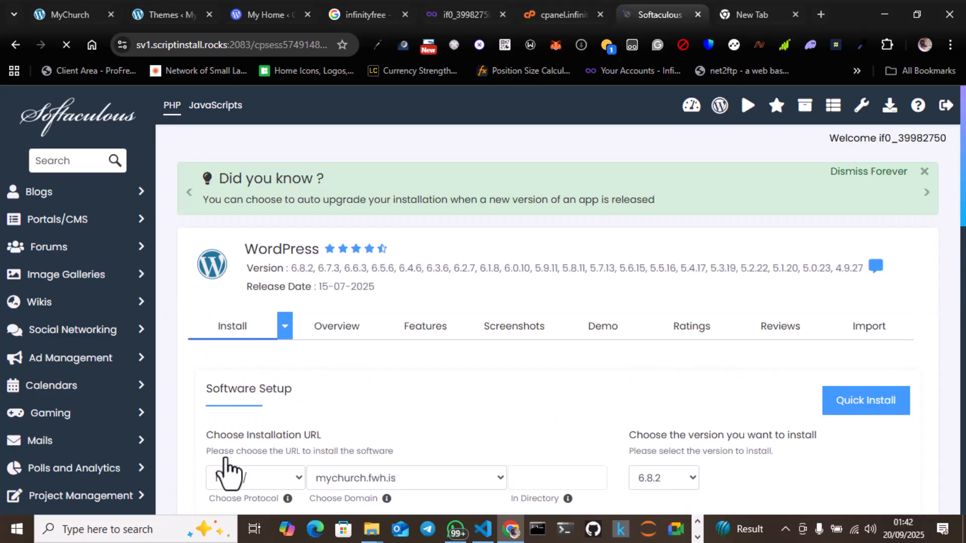
Step: Set the WordPress site name to "My Church" and the site description to "Sharing the experience"
{"action": "scroll", "coordinate": [425, 366], "scroll_direction": "down", "scroll_amount": 3}
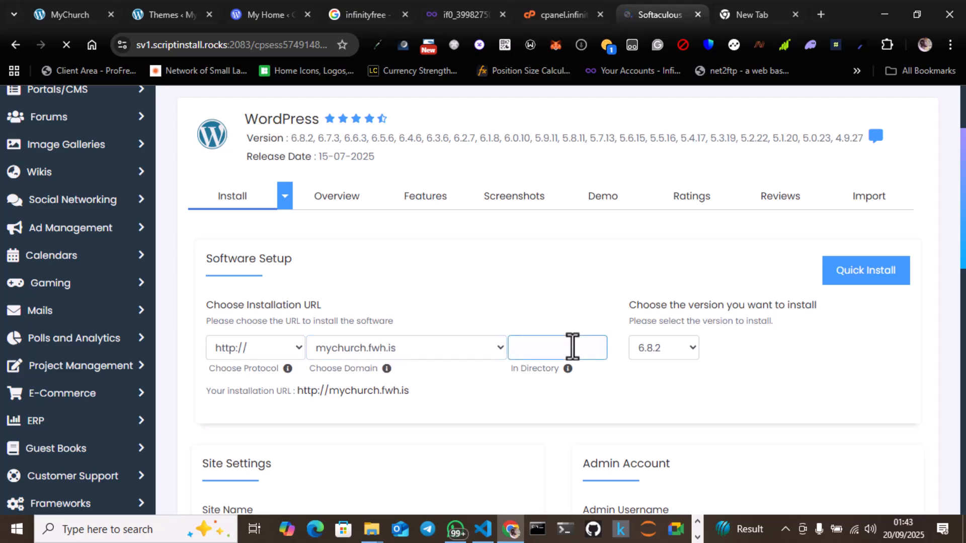
{"action": "scroll", "coordinate": [677, 343], "scroll_direction": "down", "scroll_amount": 4}
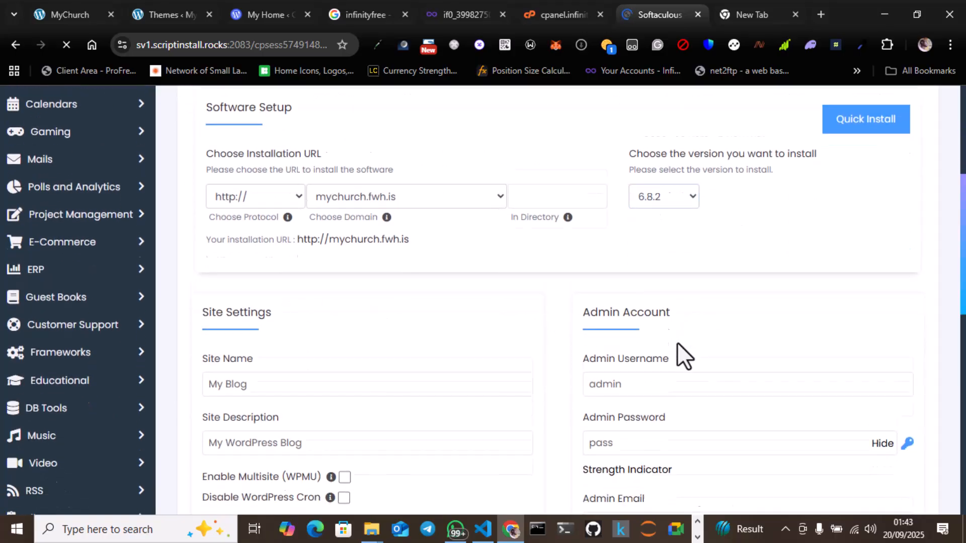
{"action": "triple_click", "coordinate": [255, 348]}
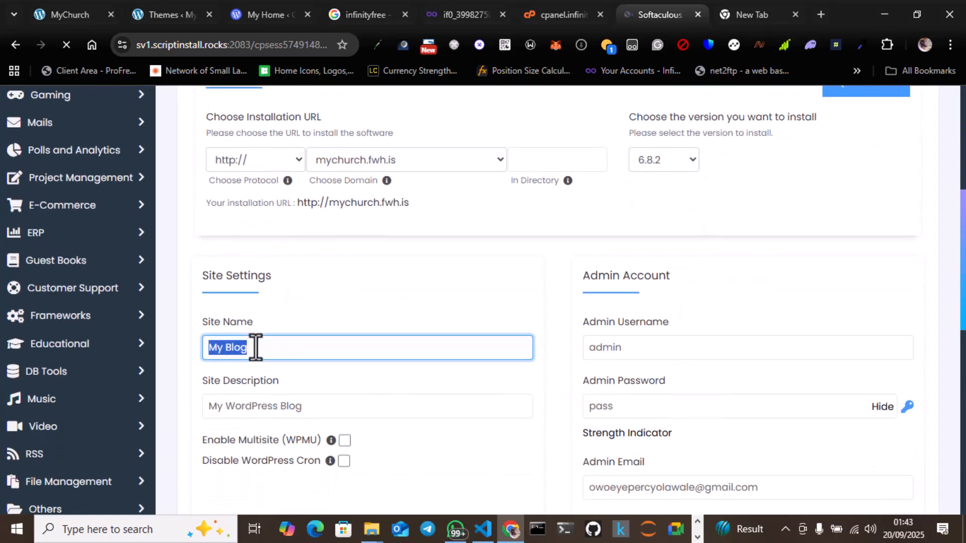
{"action": "type", "text": "M"}
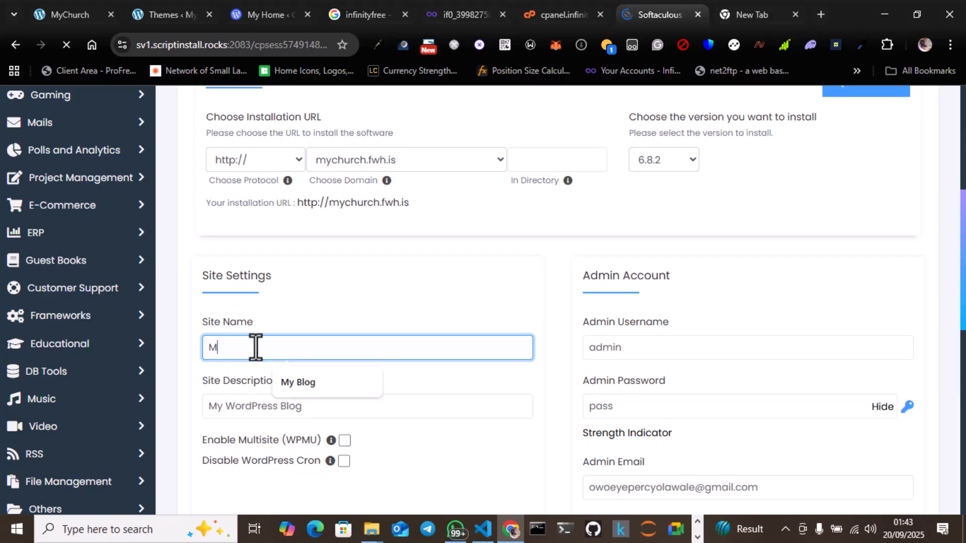
{"action": "type", "text": "y Church"}
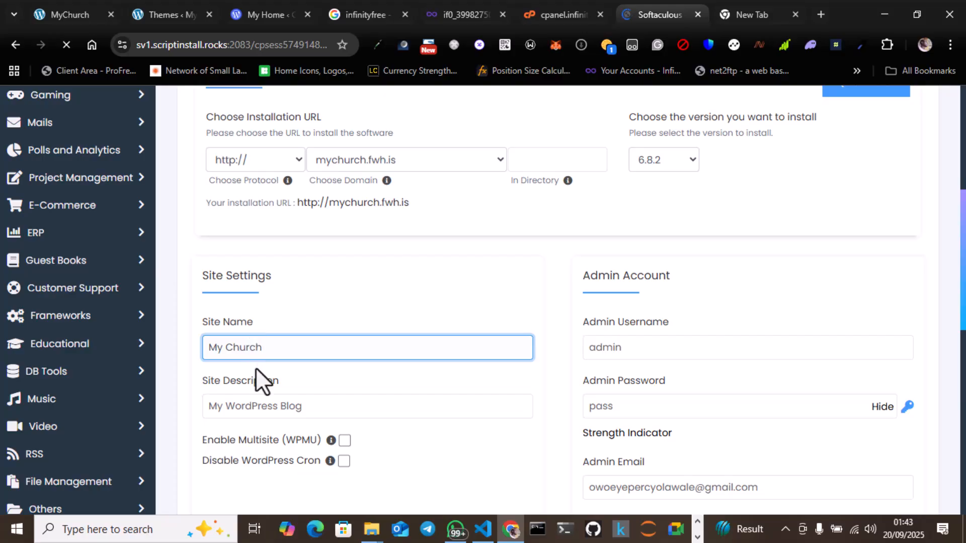
{"action": "triple_click", "coordinate": [257, 407]}
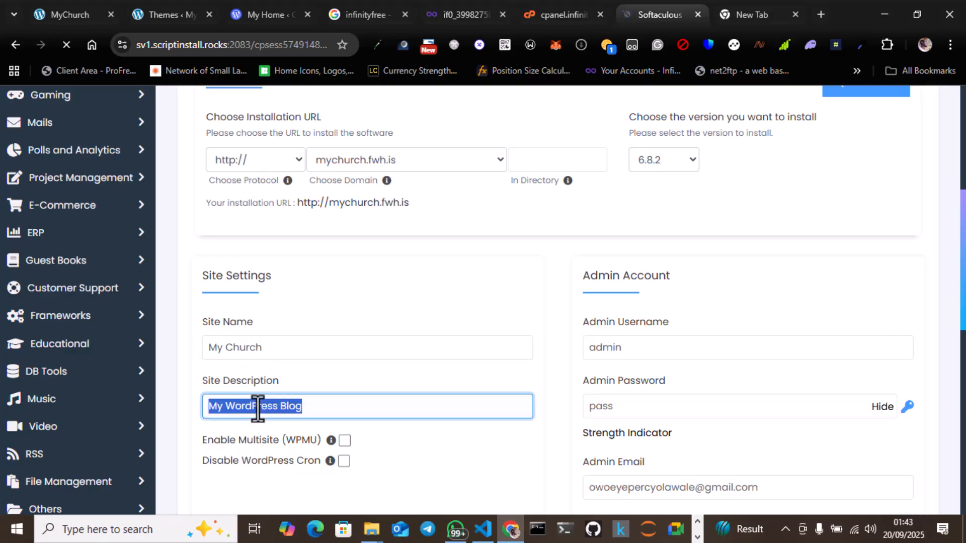
{"action": "type", "text": "Sha"}
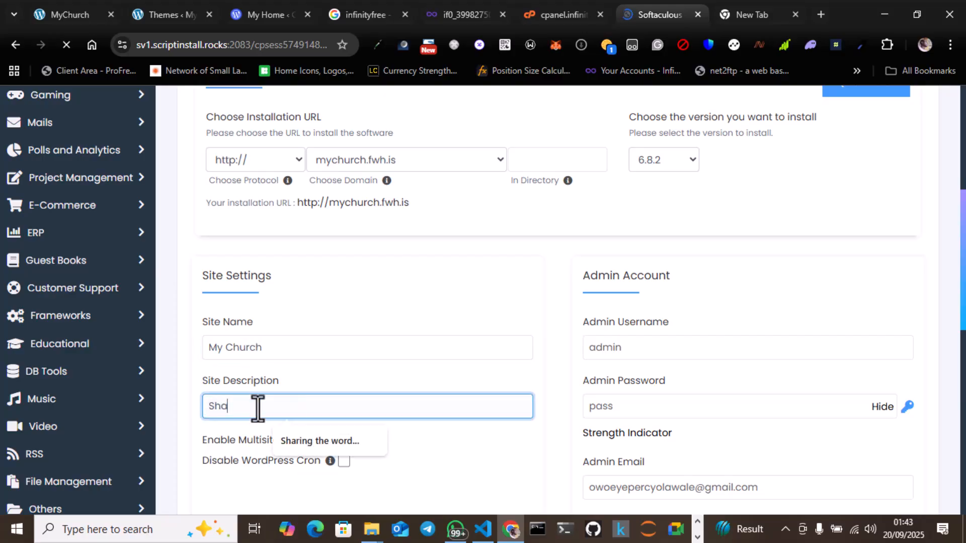
{"action": "type", "text": "ring the experience"}
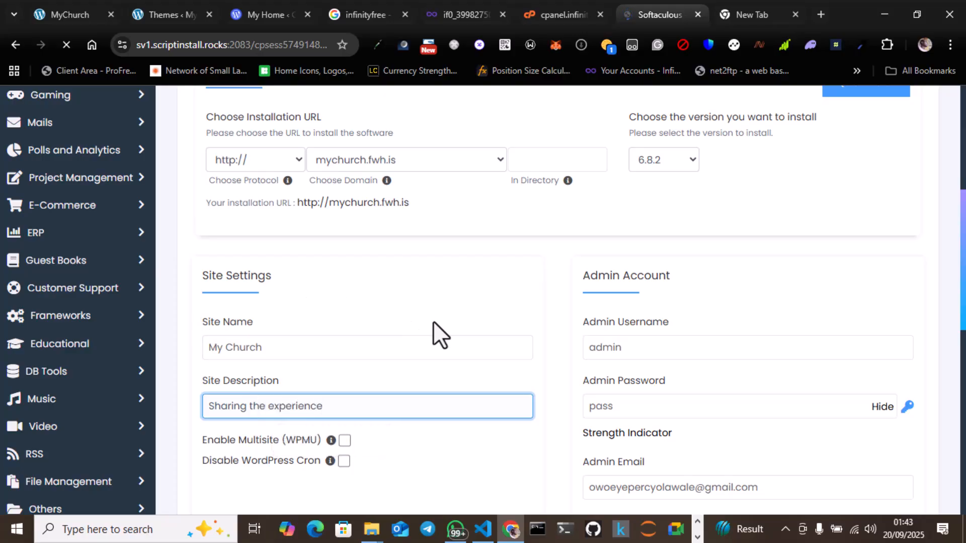
Step: Enter a new admin password in the WordPress installation form's Admin Account section and review the remaining settings
{"action": "double_click", "coordinate": [620, 406]}
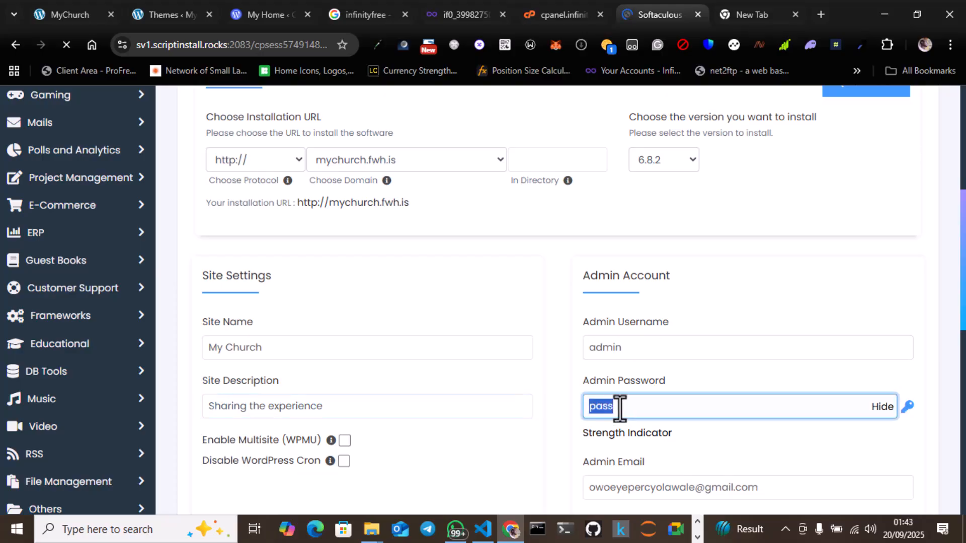
{"action": "type", "text": "admin"}
{"action": "key", "text": "BackSpace"}
{"action": "key", "text": "BackSpace"}
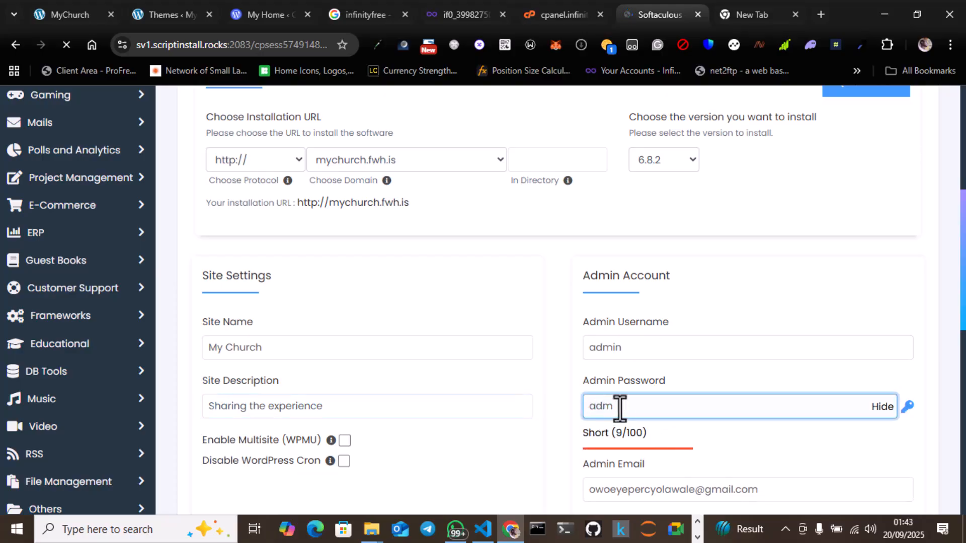
{"action": "type", "text": "in"}
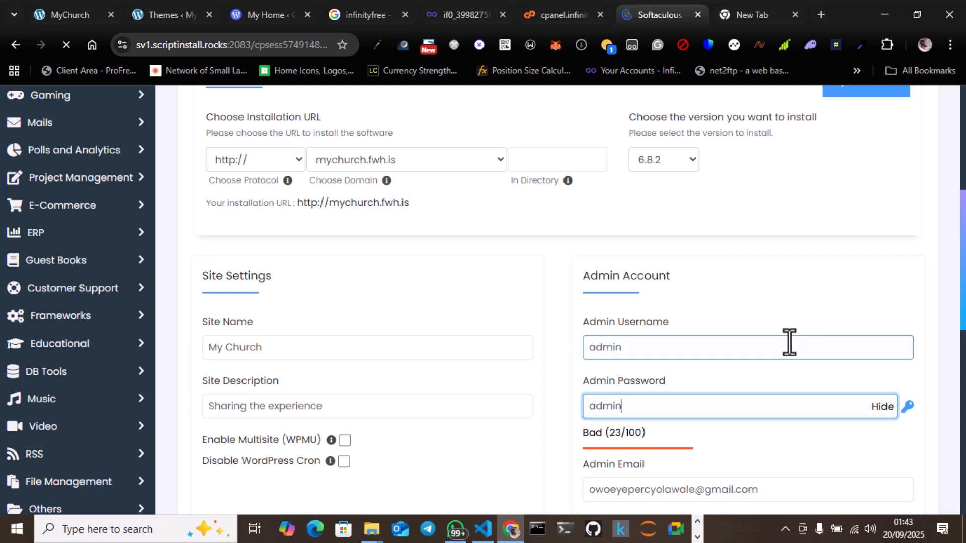
{"action": "scroll", "coordinate": [922, 382], "scroll_direction": "down", "scroll_amount": 3}
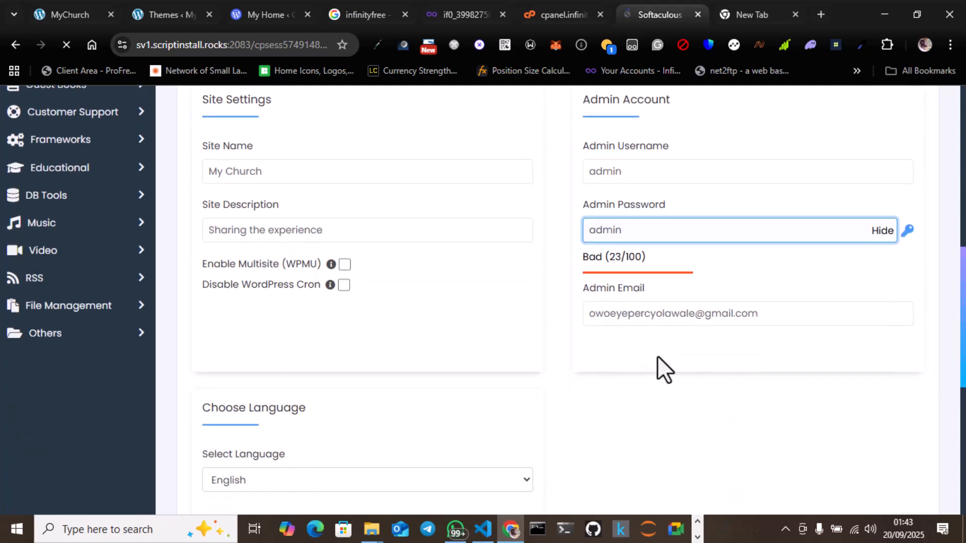
{"action": "scroll", "coordinate": [425, 387], "scroll_direction": "down", "scroll_amount": 6}
{"action": "scroll", "coordinate": [425, 387], "scroll_direction": "up", "scroll_amount": 8}
{"action": "scroll", "coordinate": [425, 386], "scroll_direction": "up", "scroll_amount": 1}
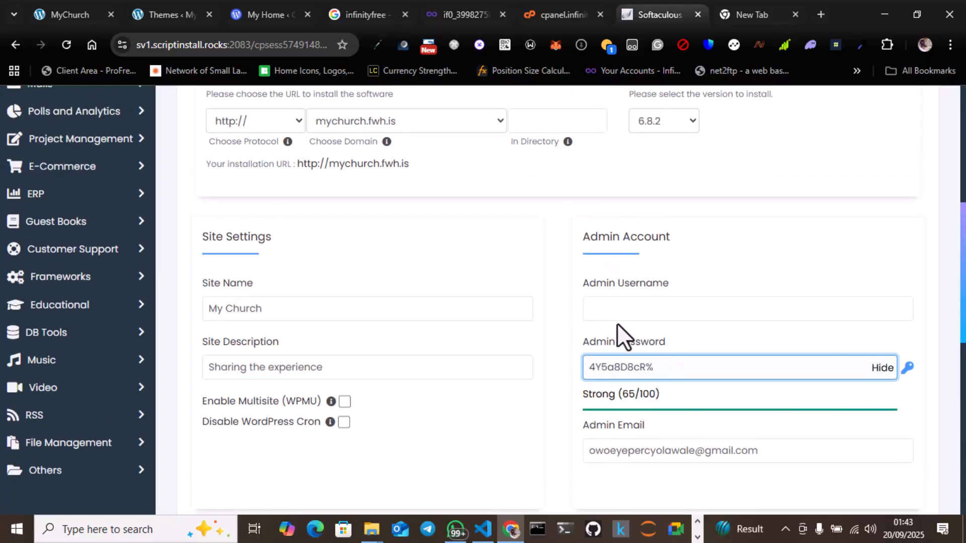
{"action": "scroll", "coordinate": [757, 315], "scroll_direction": "up", "scroll_amount": 1}
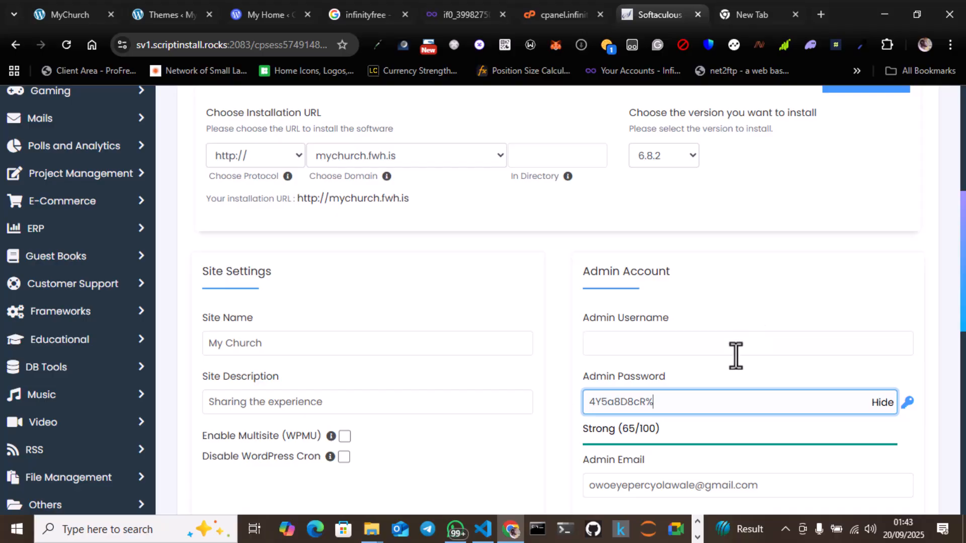
Step: Set the admin username to "admin" and enter the admin password for the WordPress installation
{"action": "key", "text": "ctrl+a"}
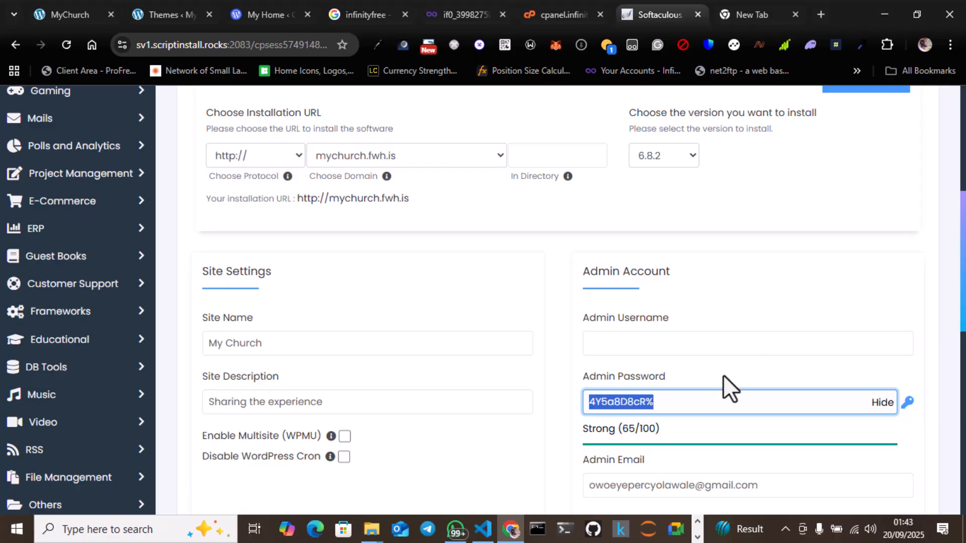
{"action": "left_click", "coordinate": [639, 344]}
{"action": "type", "text": "admin"}
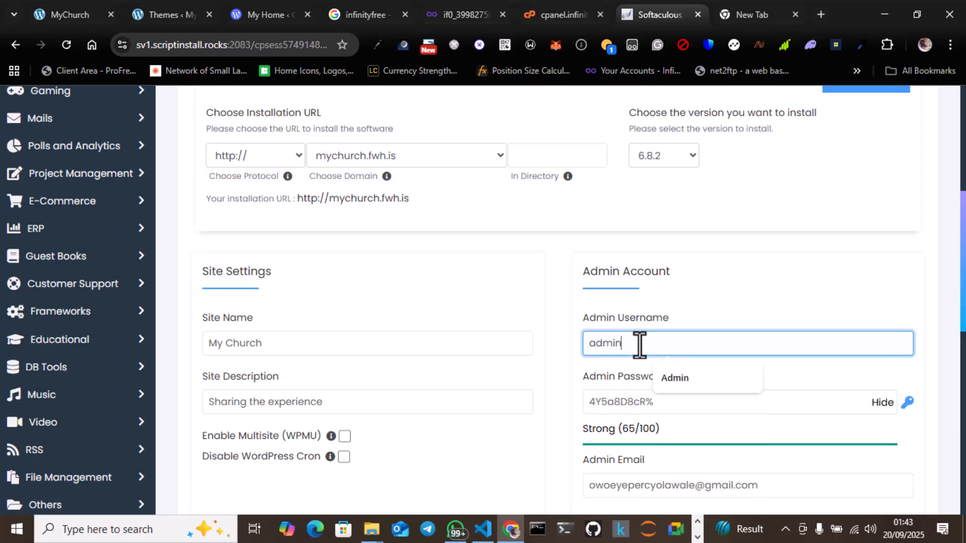
{"action": "key", "text": "Tab"}
{"action": "type", "text": "admin"}
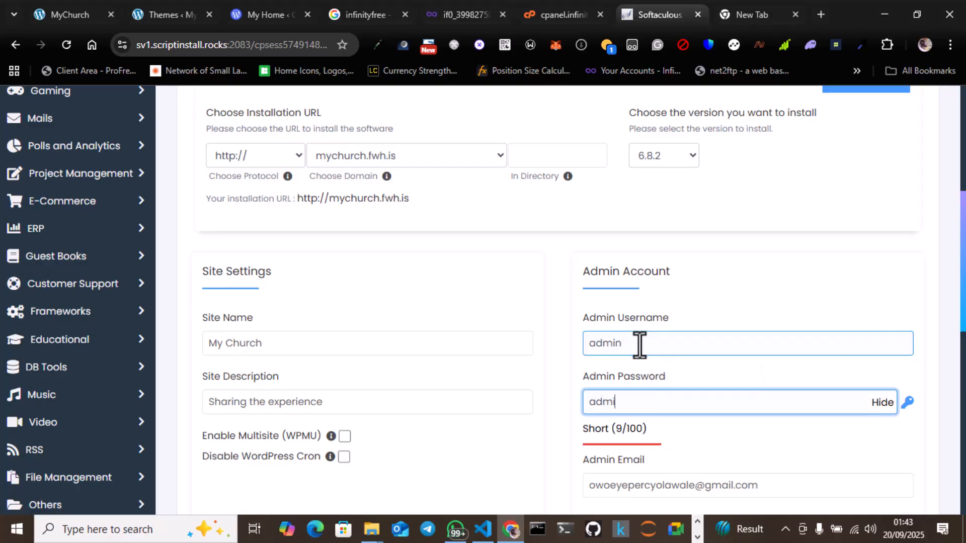
{"action": "left_click", "coordinate": [561, 249]}
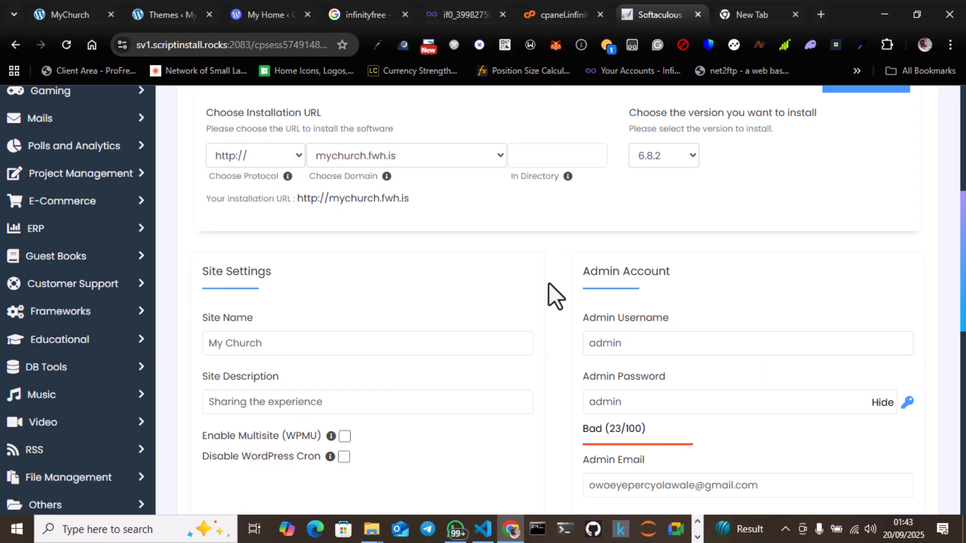
Step: Try to start the WordPress installation with the entered settings and dismiss the resulting alert
{"action": "scroll", "coordinate": [519, 359], "scroll_direction": "up", "scroll_amount": 1}
{"action": "scroll", "coordinate": [520, 359], "scroll_direction": "up", "scroll_amount": 1}
{"action": "scroll", "coordinate": [519, 359], "scroll_direction": "down", "scroll_amount": 13}
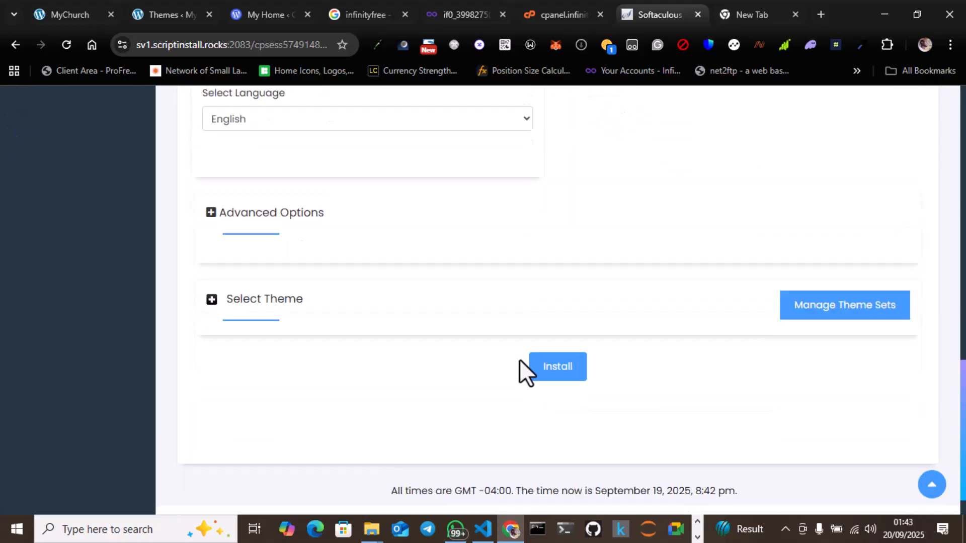
{"action": "left_click", "coordinate": [574, 340]}
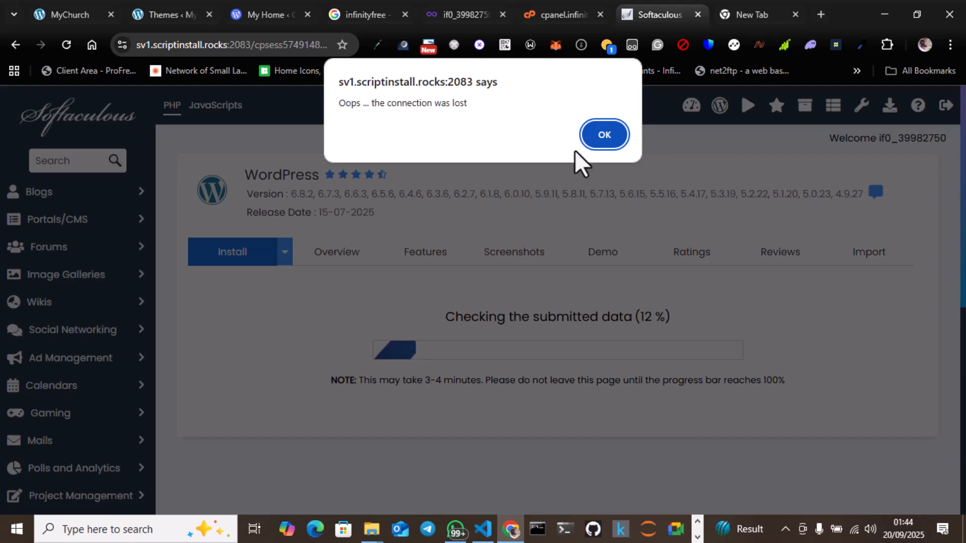
{"action": "left_click", "coordinate": [604, 134]}
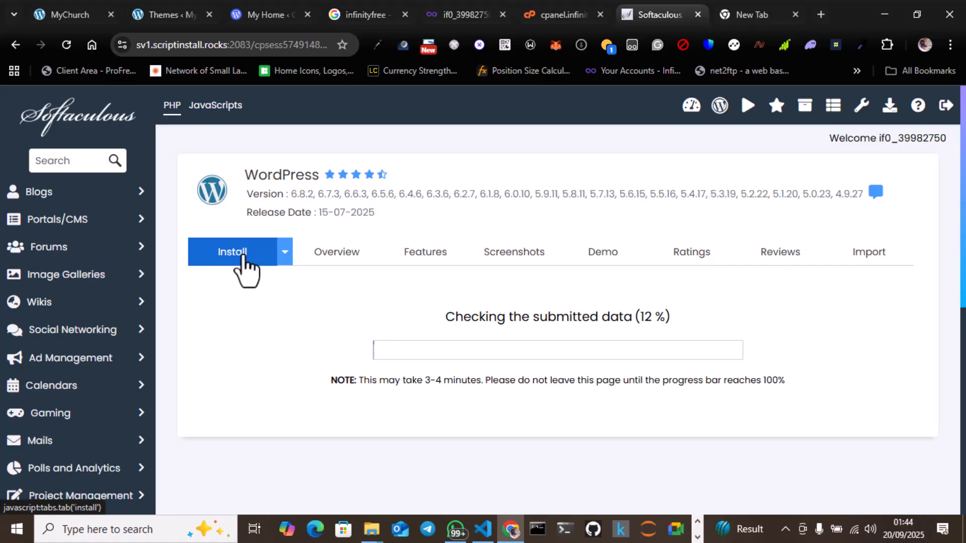
Step: Try to restart the WordPress installation using the Quick Install option
{"action": "left_click", "coordinate": [290, 249]}
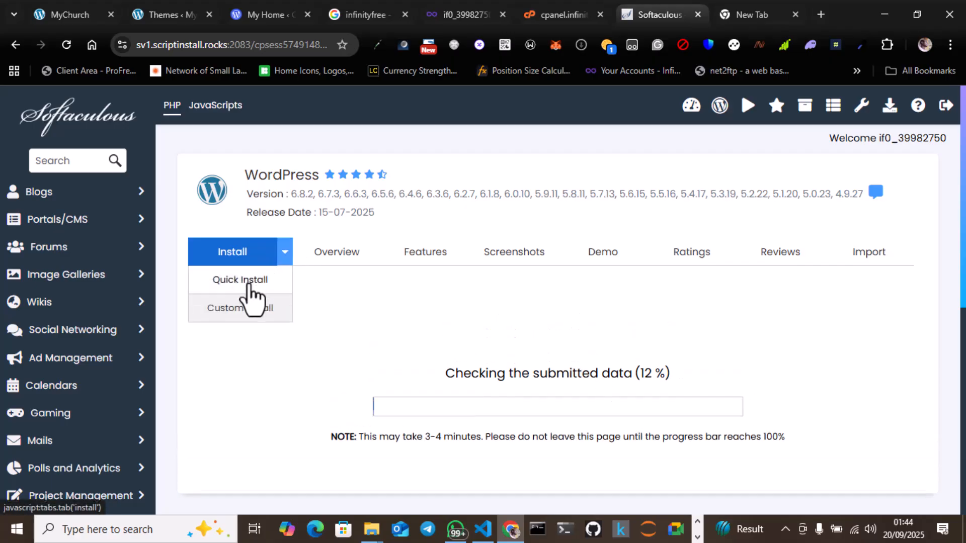
{"action": "scroll", "coordinate": [334, 401], "scroll_direction": "down", "scroll_amount": 8}
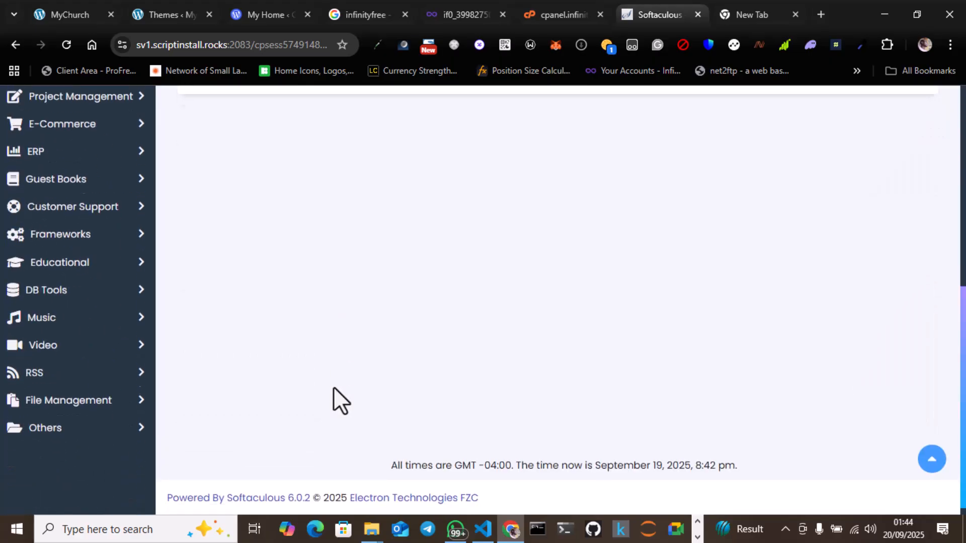
{"action": "scroll", "coordinate": [333, 389], "scroll_direction": "up", "scroll_amount": 8}
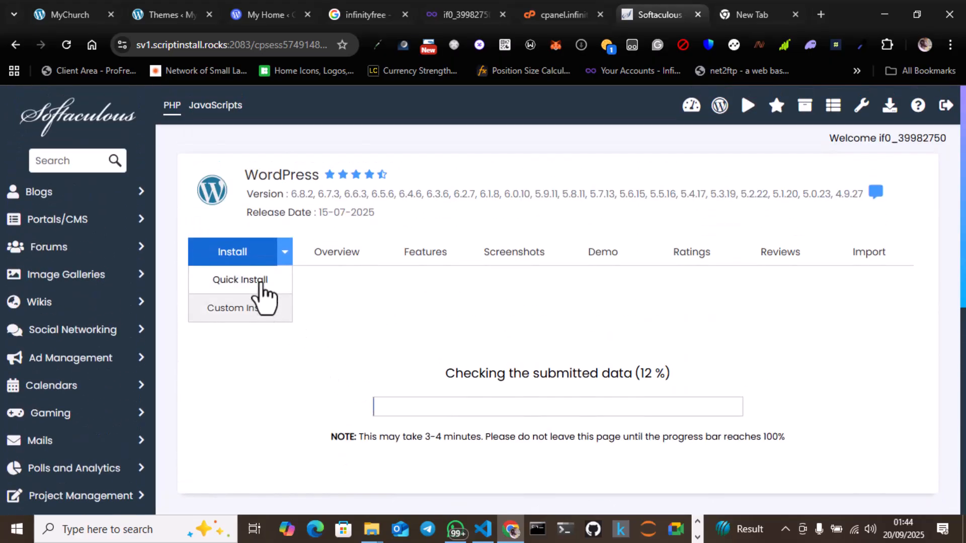
{"action": "left_click", "coordinate": [261, 279]}
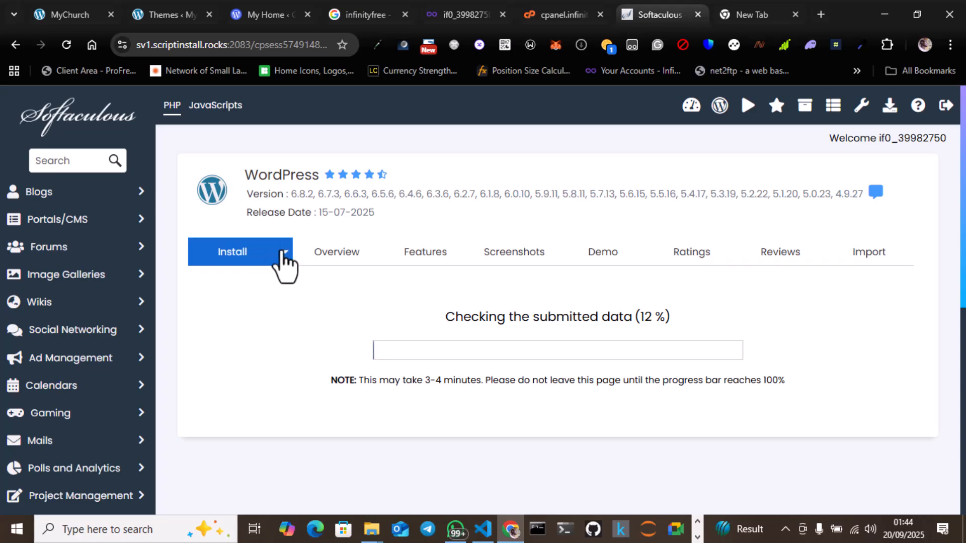
{"action": "left_click", "coordinate": [283, 254]}
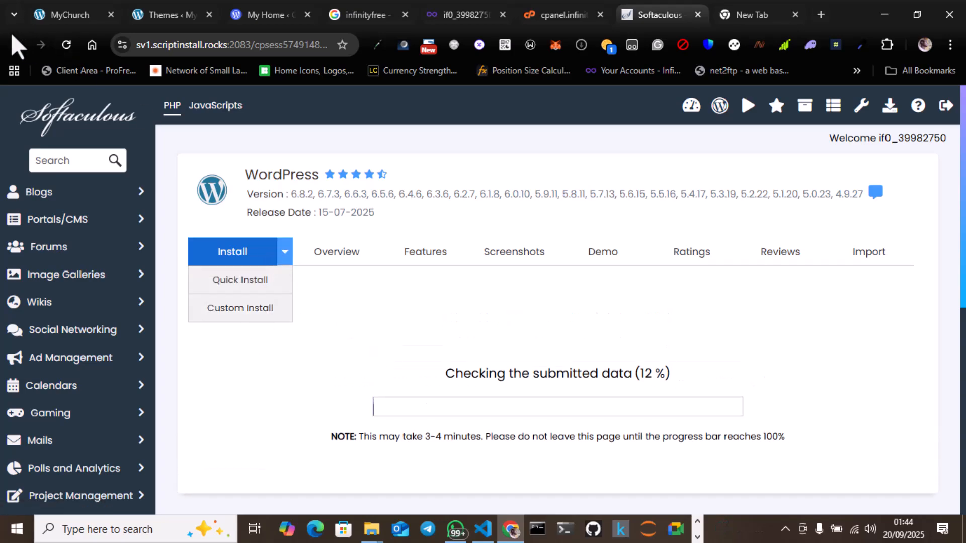
Step: Return to the Top Scripts page in Softaculous and reopen the installation form for WordPress
{"action": "left_click", "coordinate": [12, 47]}
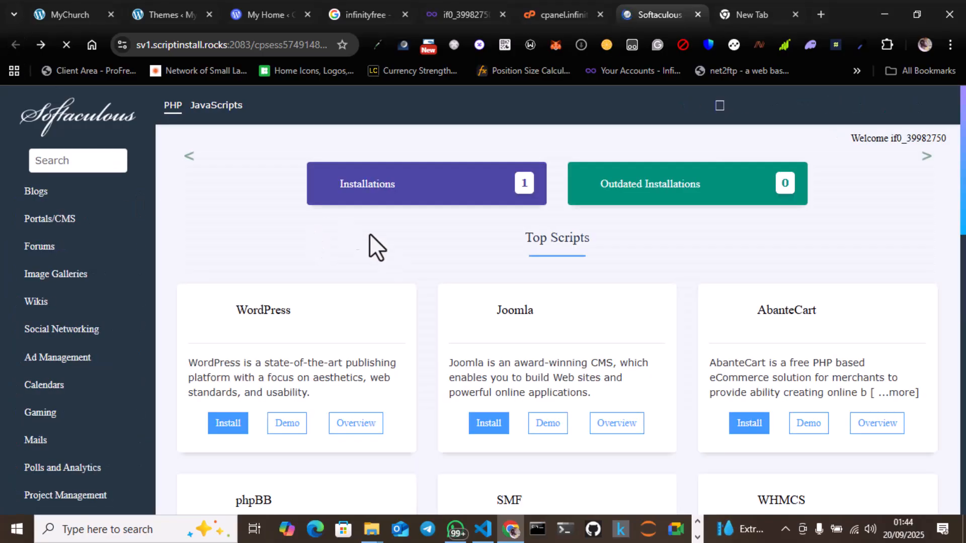
{"action": "scroll", "coordinate": [273, 370], "scroll_direction": "down", "scroll_amount": 1}
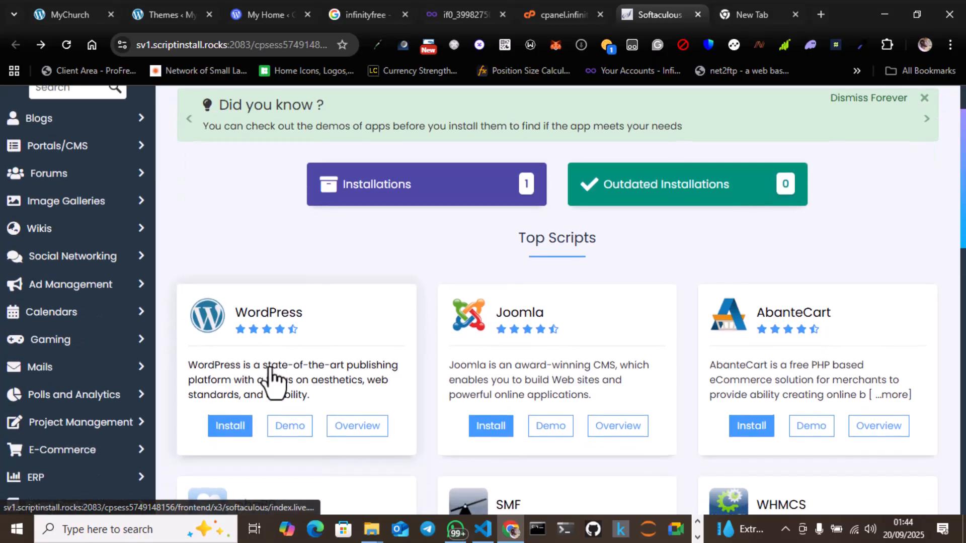
{"action": "left_click", "coordinate": [233, 428]}
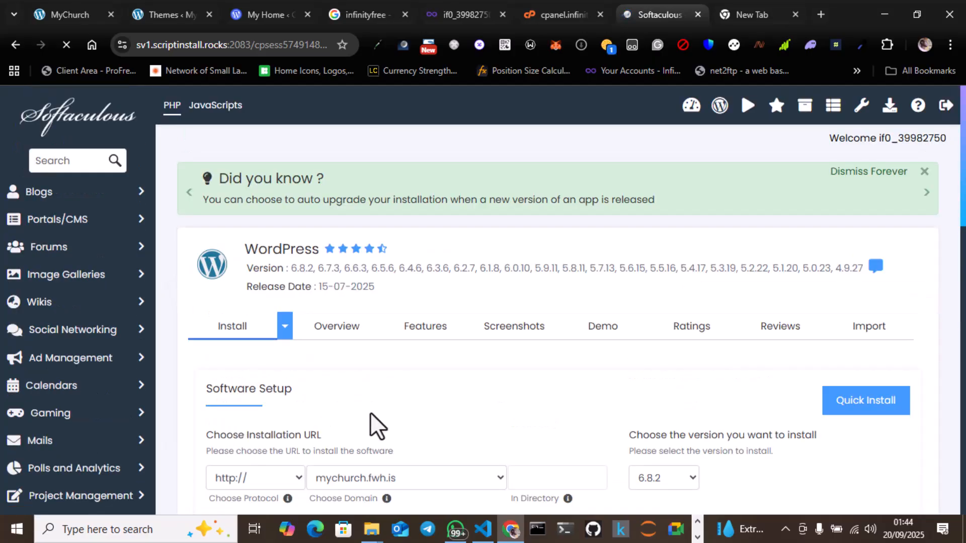
{"action": "scroll", "coordinate": [370, 412], "scroll_direction": "down", "scroll_amount": 3}
{"action": "scroll", "coordinate": [370, 418], "scroll_direction": "down", "scroll_amount": 3}
Step: Set the WordPress site name to "My Church" and the site description to "Sharing the experience" in the reopened form
{"action": "left_click", "coordinate": [262, 284]}
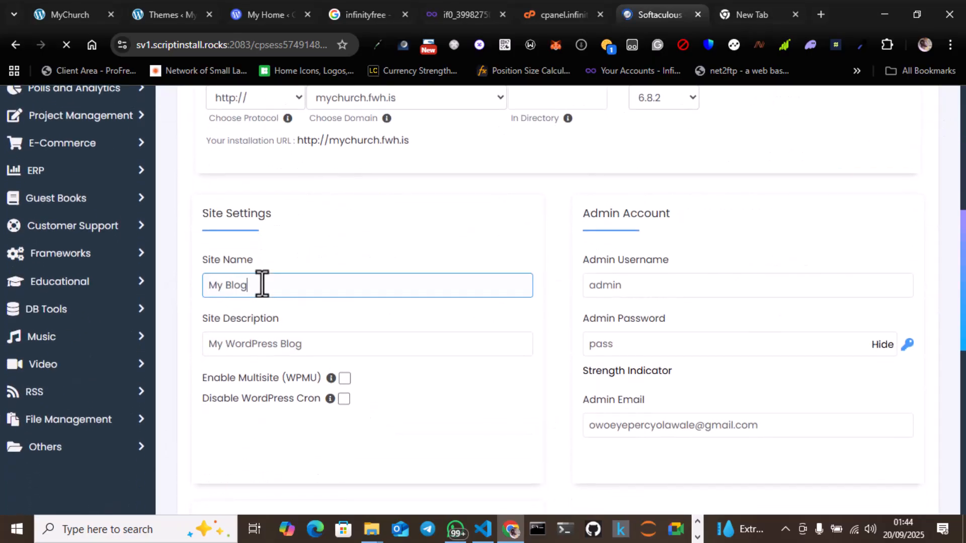
{"action": "key", "text": "ctrl+a"}
{"action": "type", "text": "M"}
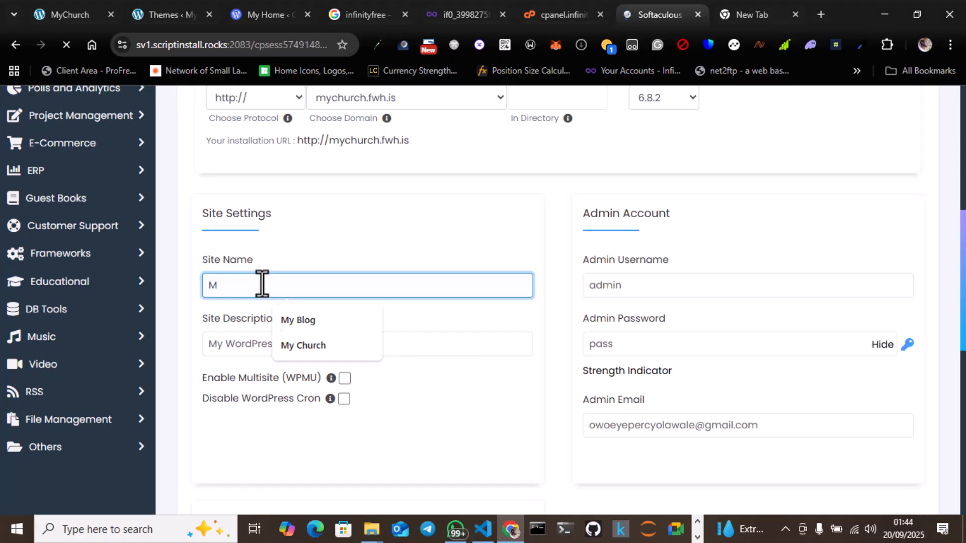
{"action": "left_click", "coordinate": [326, 345]}
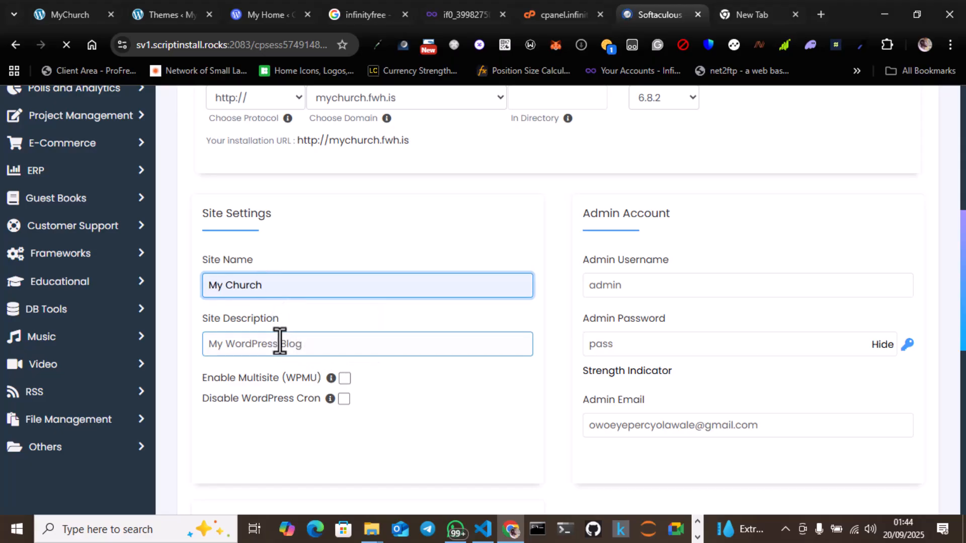
{"action": "left_click", "coordinate": [279, 343]}
{"action": "key", "text": "ctrl+a"}
{"action": "type", "text": "Sa"}
{"action": "key", "text": "BackSpace"}
{"action": "key", "text": "BackSpace"}
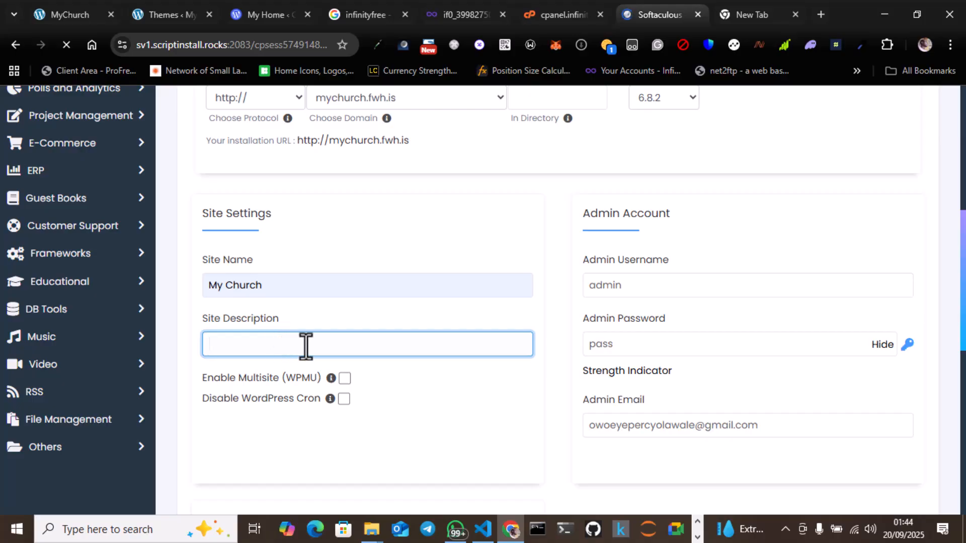
{"action": "type", "text": "Sha"}
{"action": "left_click", "coordinate": [337, 404]}
Step: Replace the default admin password in the Admin Account section with the chosen admin password
{"action": "left_click", "coordinate": [617, 352]}
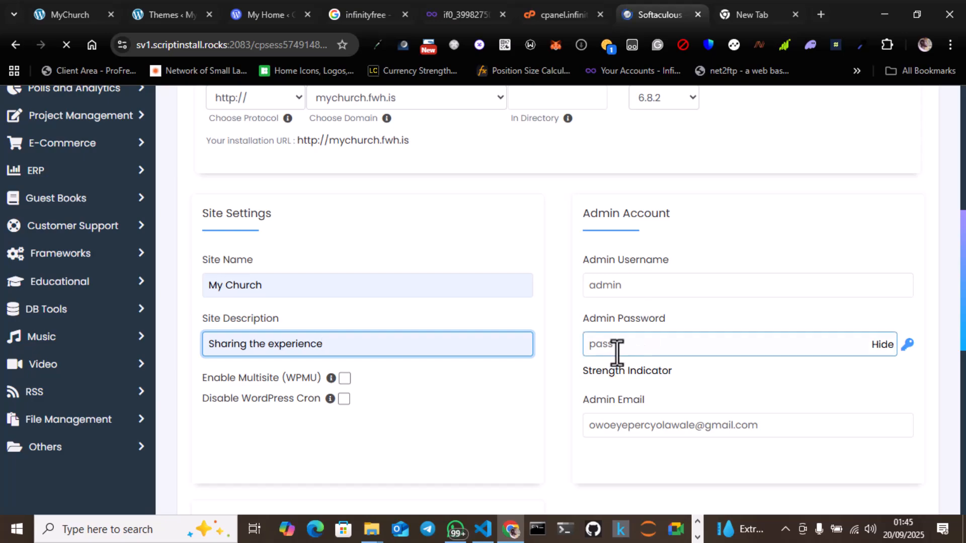
{"action": "double_click", "coordinate": [616, 352]}
{"action": "type", "text": "admin"}
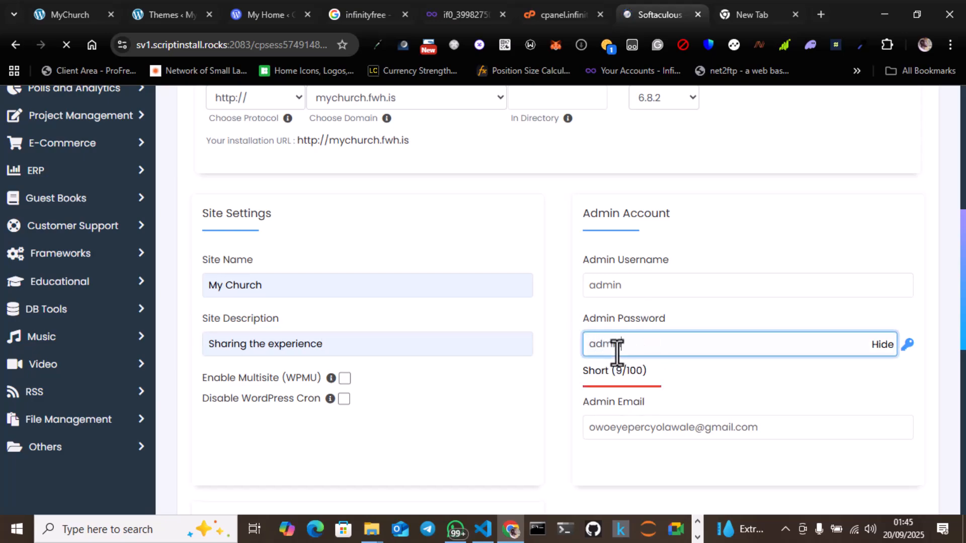
{"action": "left_click", "coordinate": [561, 397]}
Step: Submit the completed form to install WordPress on mychurch.fwh.is and dismiss the alert
{"action": "scroll", "coordinate": [560, 398], "scroll_direction": "down", "scroll_amount": 9}
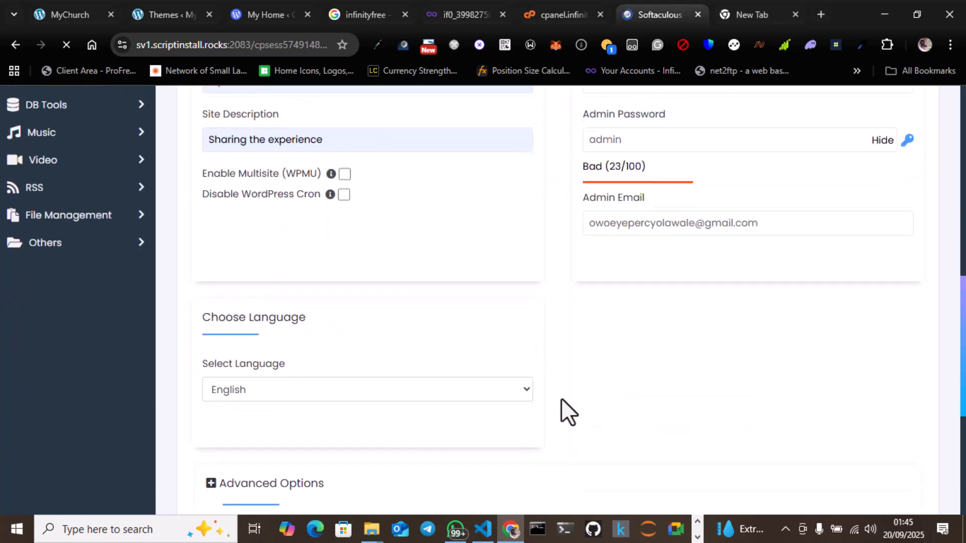
{"action": "left_click", "coordinate": [549, 379]}
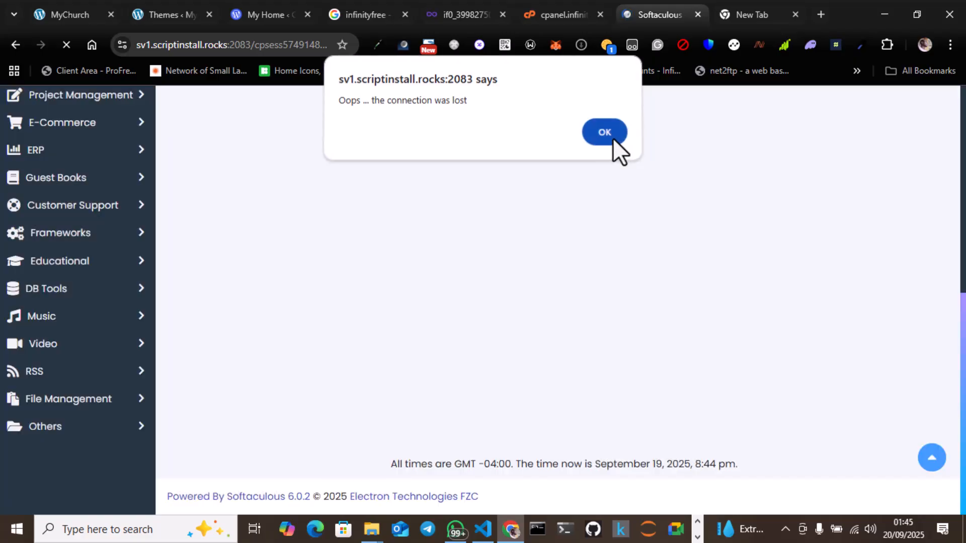
{"action": "left_click", "coordinate": [613, 138]}
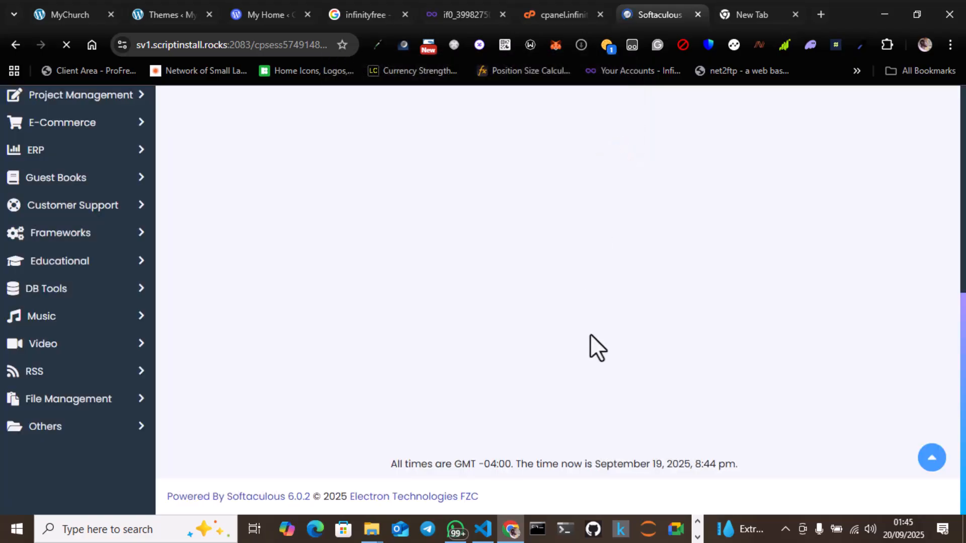
{"action": "scroll", "coordinate": [590, 333], "scroll_direction": "up", "scroll_amount": 3}
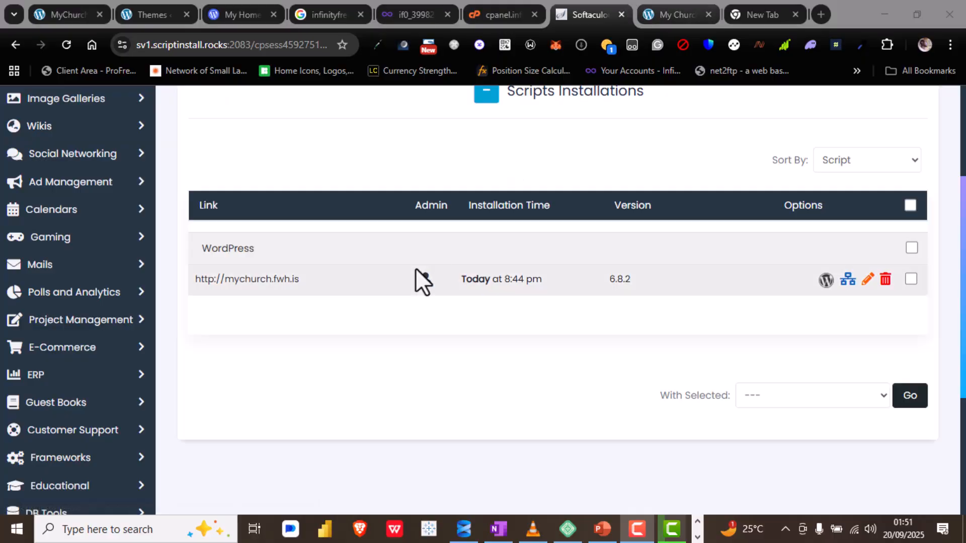
Step: Open the installed site mychurch.fwh.is and look over its home page from the header and blog post to the footer
{"action": "left_click", "coordinate": [265, 281]}
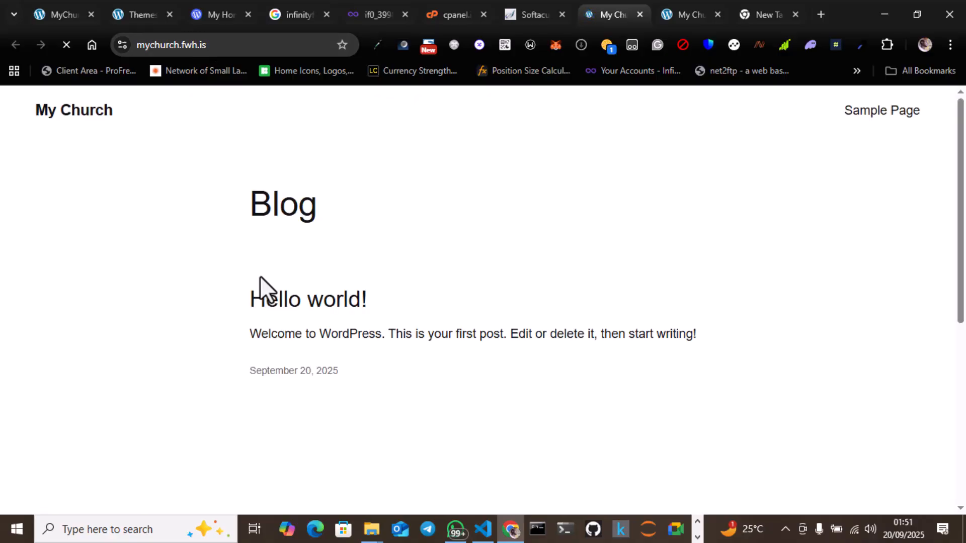
{"action": "scroll", "coordinate": [260, 275], "scroll_direction": "down", "scroll_amount": 5}
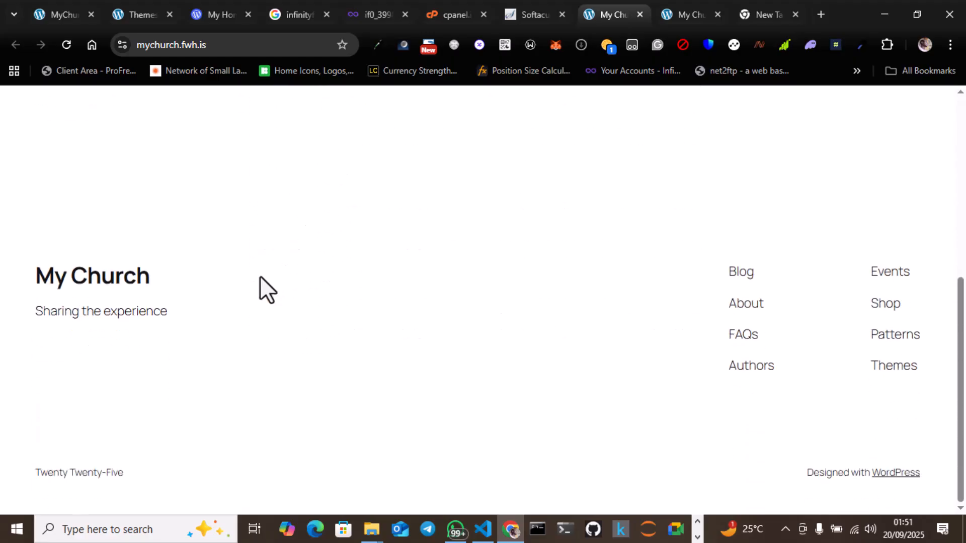
{"action": "scroll", "coordinate": [259, 276], "scroll_direction": "up", "scroll_amount": 5}
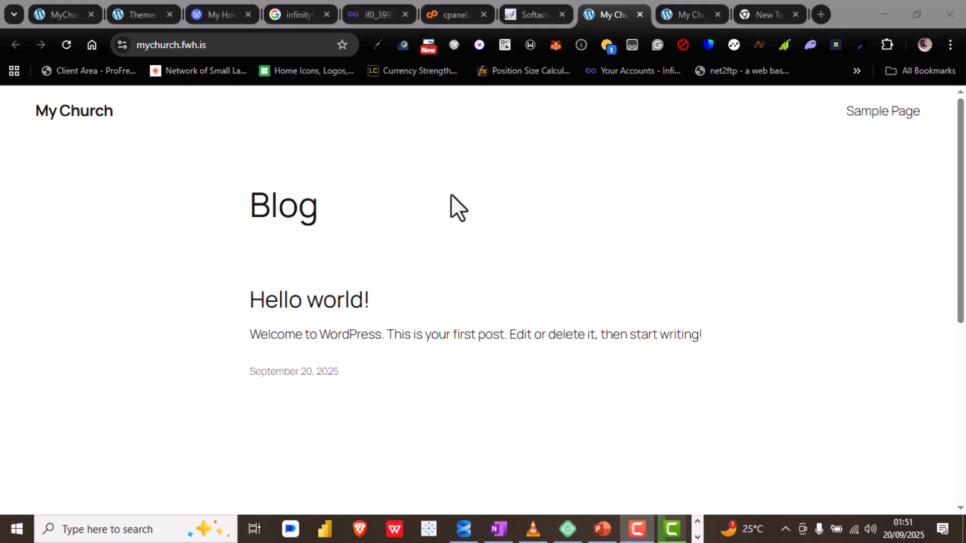
{"action": "scroll", "coordinate": [335, 250], "scroll_direction": "down", "scroll_amount": 5}
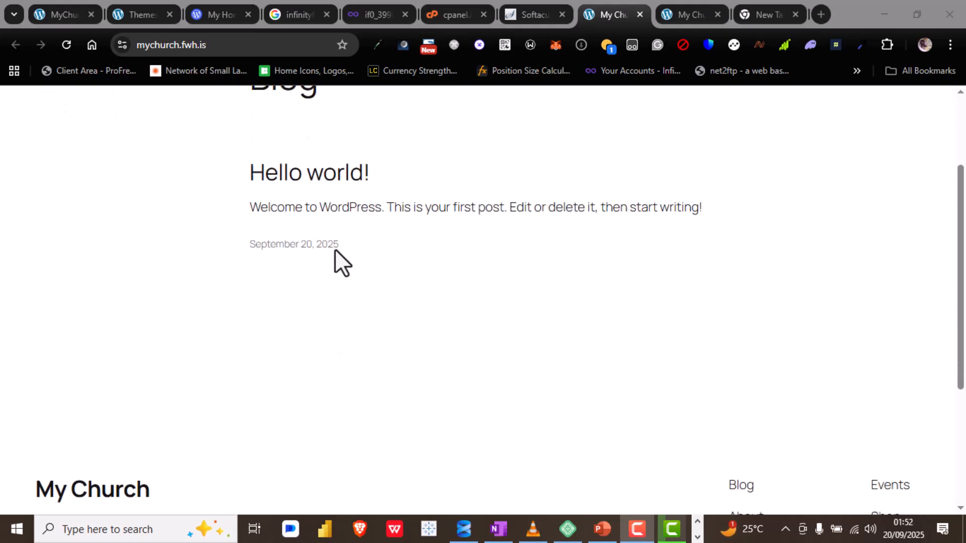
{"action": "scroll", "coordinate": [335, 250], "scroll_direction": "down", "scroll_amount": 2}
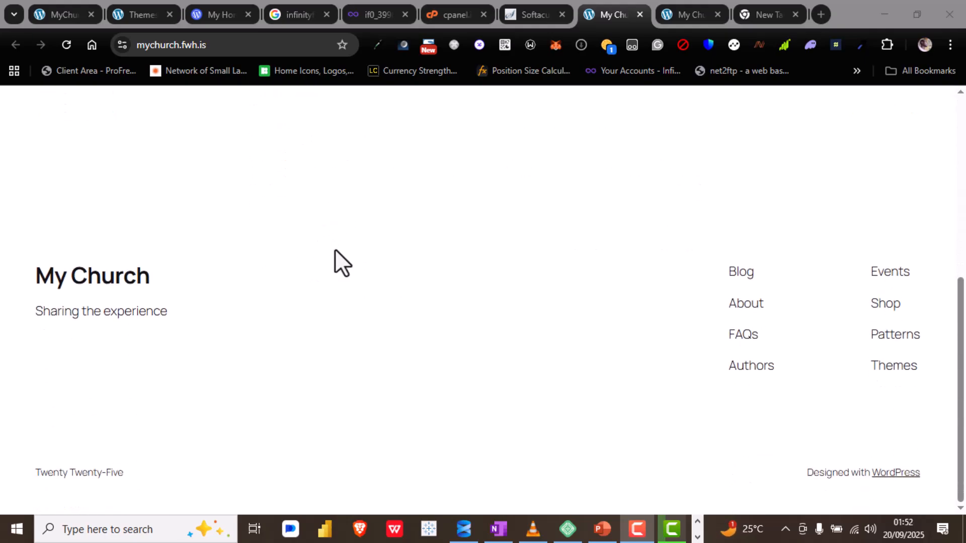
{"action": "scroll", "coordinate": [335, 251], "scroll_direction": "up", "scroll_amount": 5}
{"action": "scroll", "coordinate": [335, 250], "scroll_direction": "down", "scroll_amount": 5}
{"action": "scroll", "coordinate": [334, 248], "scroll_direction": "up", "scroll_amount": 10}
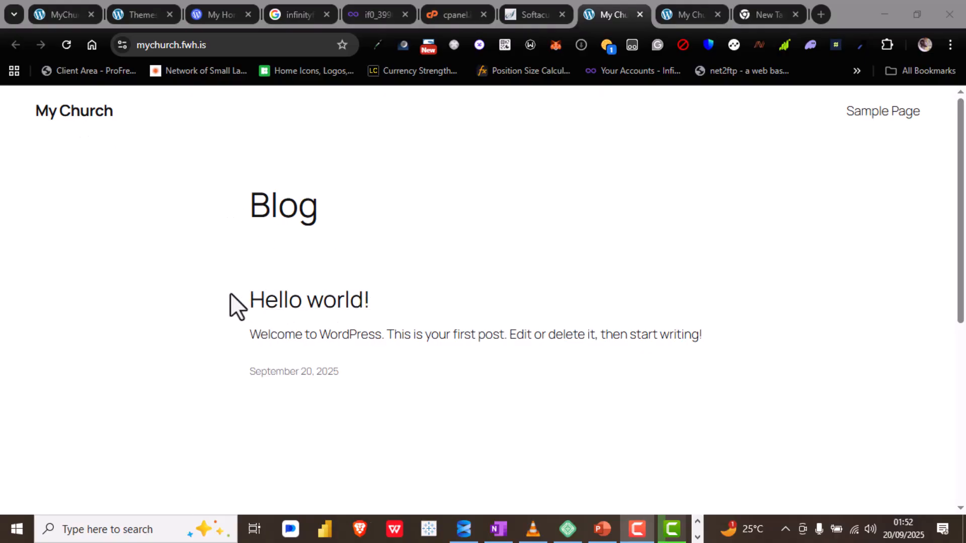
{"action": "left_click_drag", "start_coordinate": [231, 292], "coordinate": [561, 319]}
{"action": "left_click", "coordinate": [337, 208]}
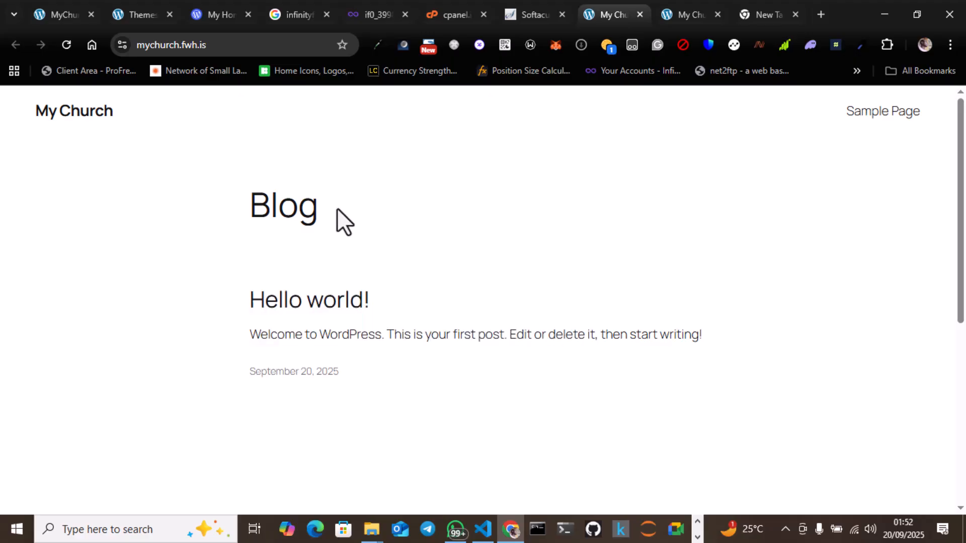
{"action": "scroll", "coordinate": [337, 208], "scroll_direction": "down", "scroll_amount": 10}
{"action": "scroll", "coordinate": [337, 209], "scroll_direction": "up", "scroll_amount": 10}
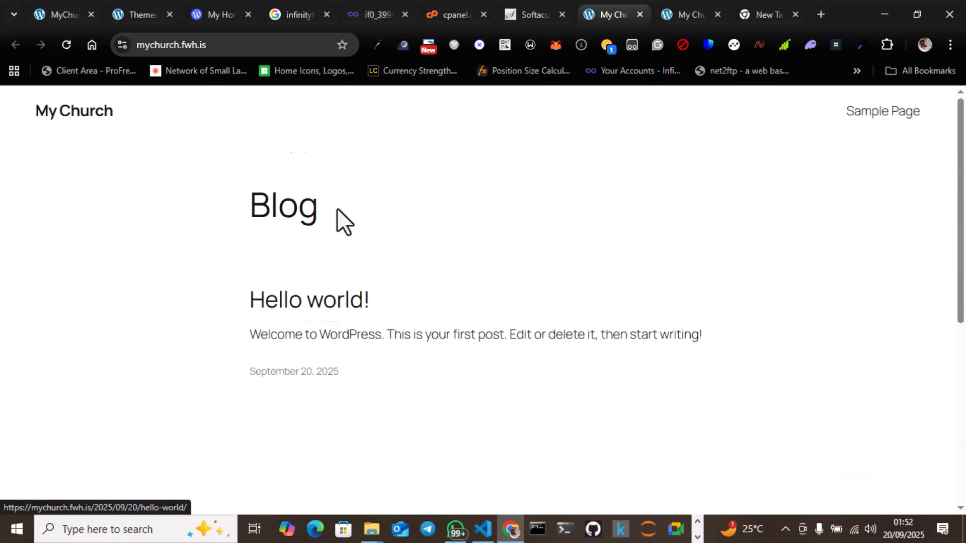